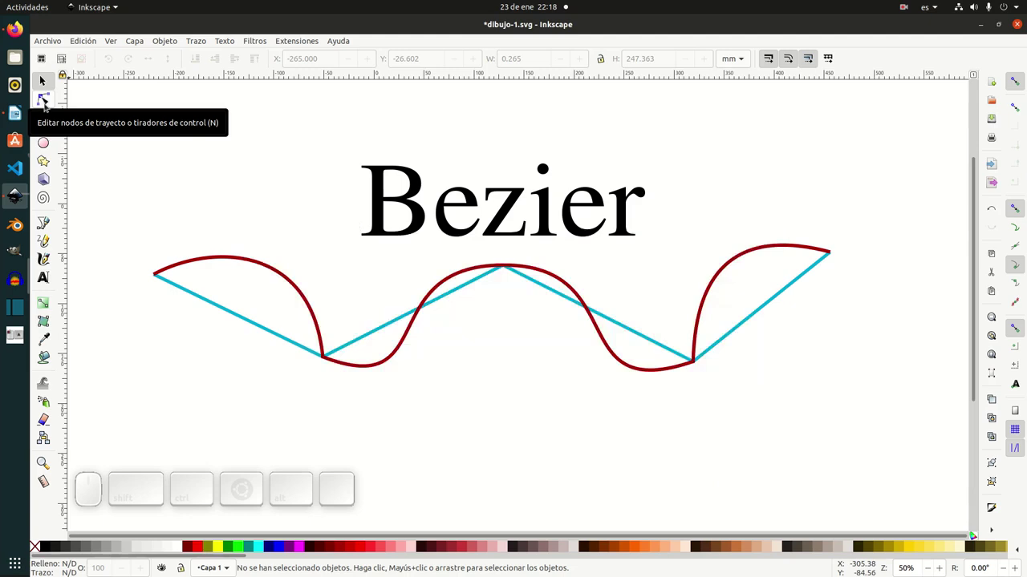
# Step: Draw a closed eight-node straight-sided polygon with the Bezier tool below the red and cyan lines
pyautogui.click(43, 100)
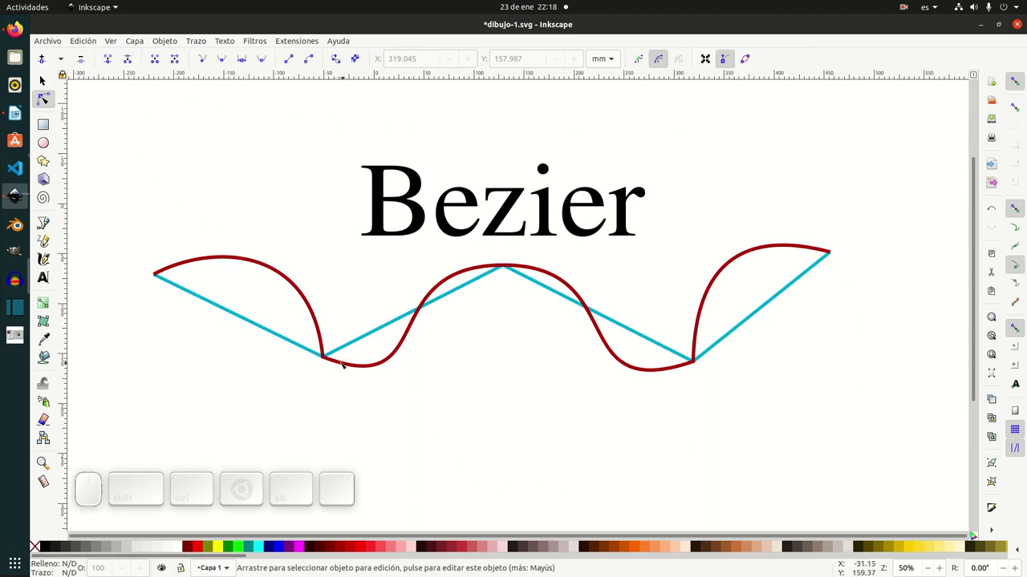
pyautogui.click(43, 225)
pyautogui.click(310, 427)
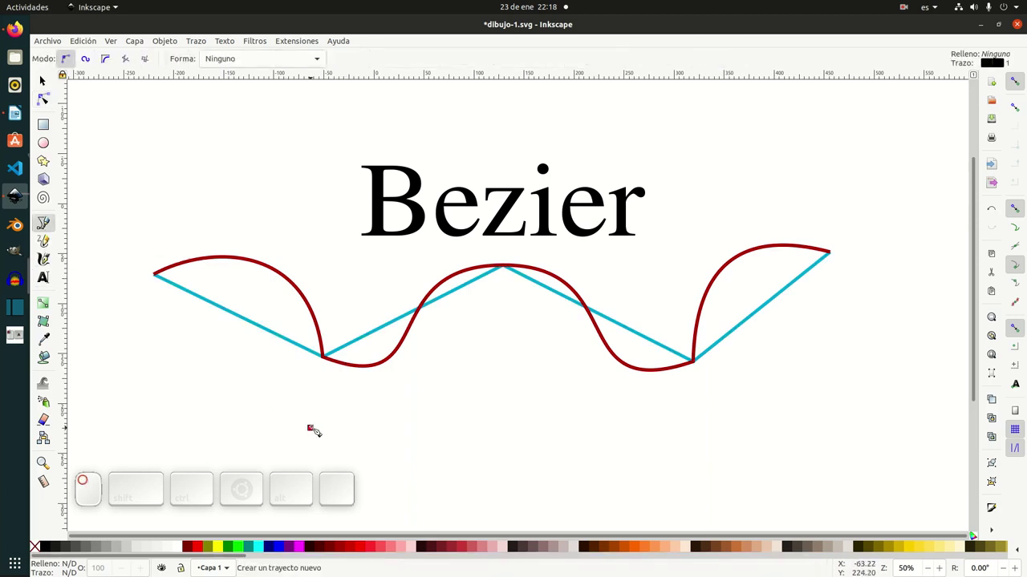
pyautogui.click(444, 397)
pyautogui.click(569, 431)
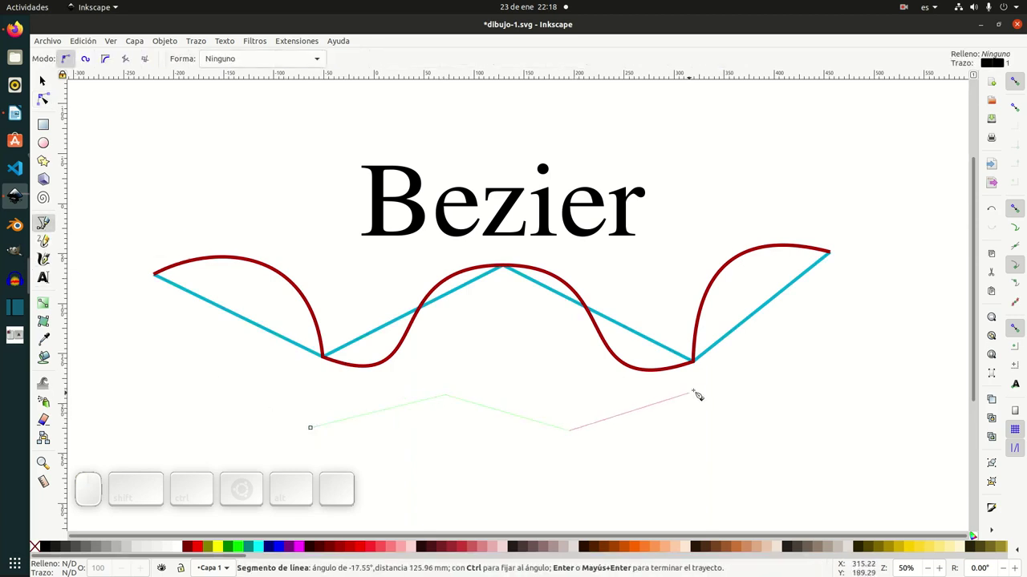
pyautogui.click(711, 387)
pyautogui.click(851, 434)
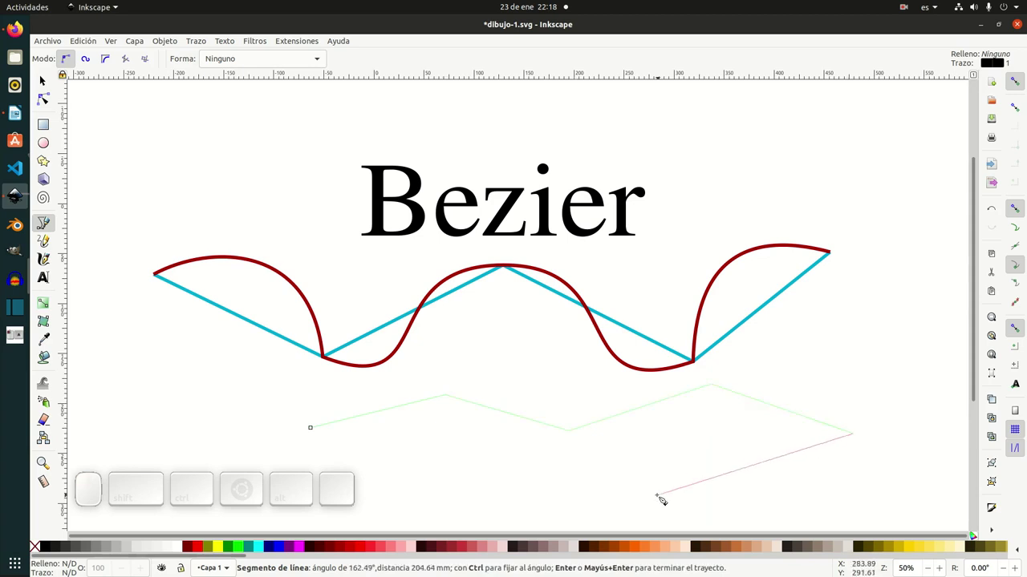
pyautogui.click(627, 494)
pyautogui.click(459, 433)
pyautogui.click(403, 497)
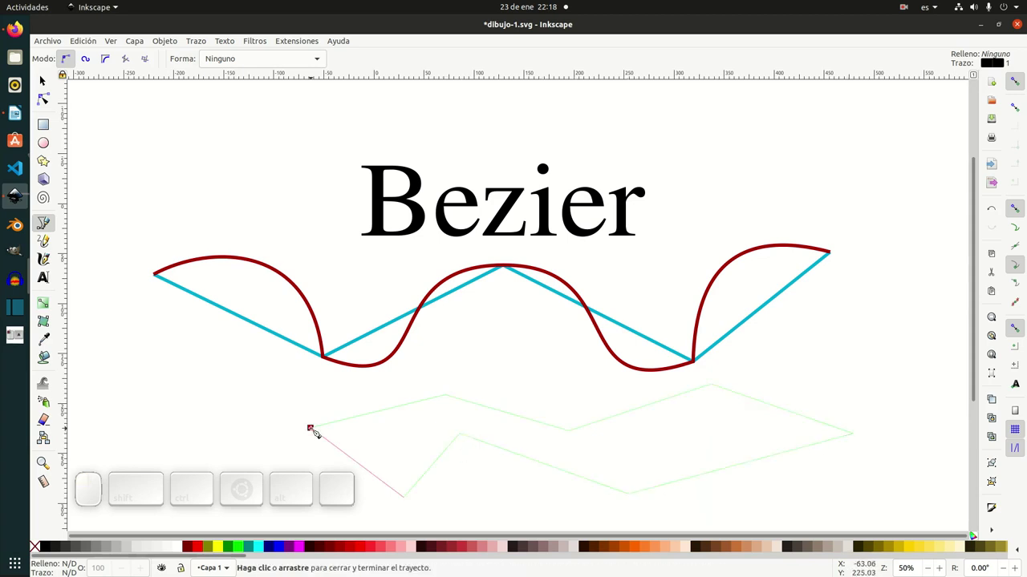
pyautogui.click(310, 429)
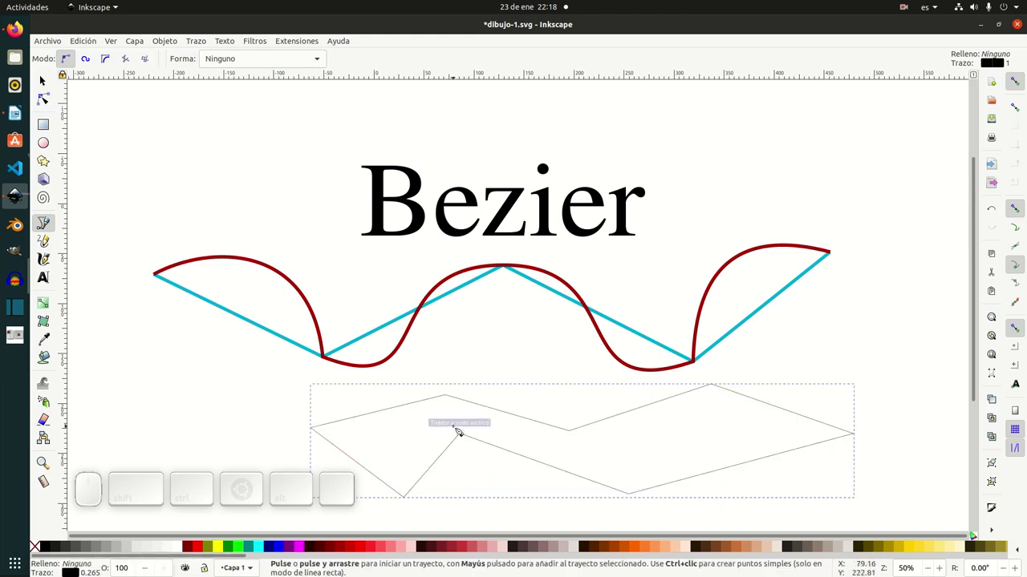
# Step: Try an orange #FF6600 fill on the polygon, and change the fill to golden yellow
pyautogui.click(637, 548)
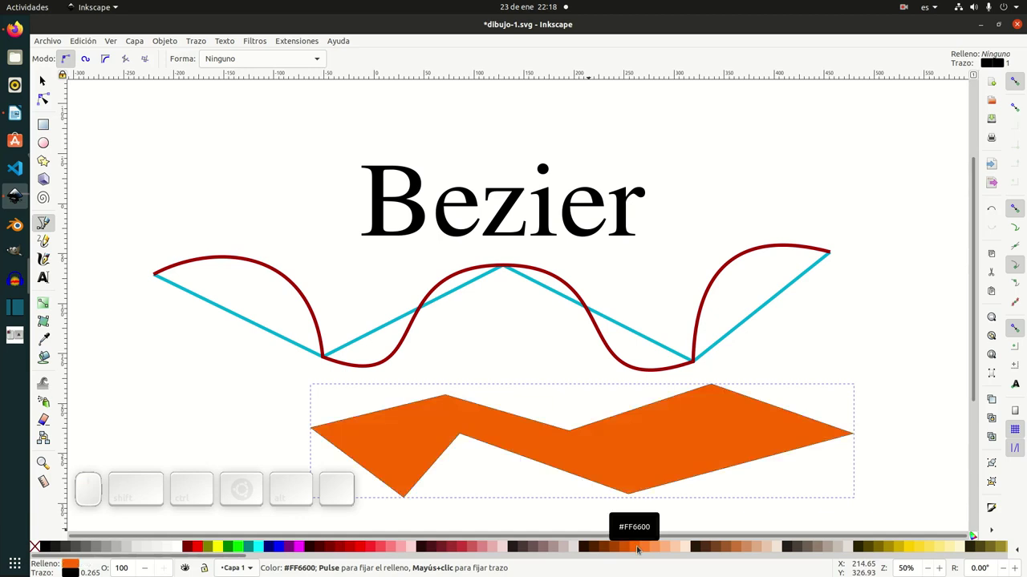
pyautogui.click(901, 548)
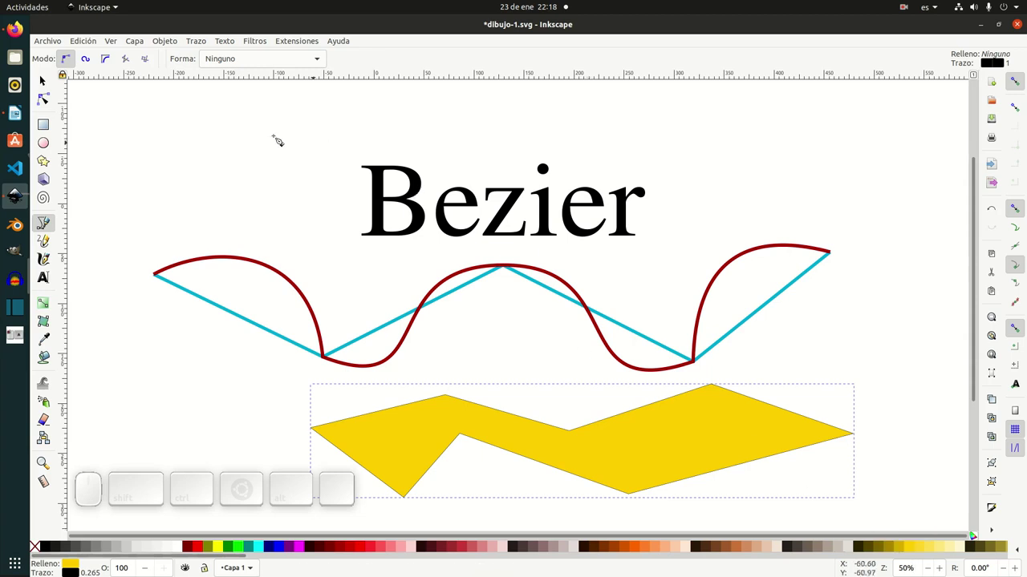
# Step: Edit the cyan line's nodes, moving its second node down and to the left and its middle node well downward
pyautogui.click(45, 101)
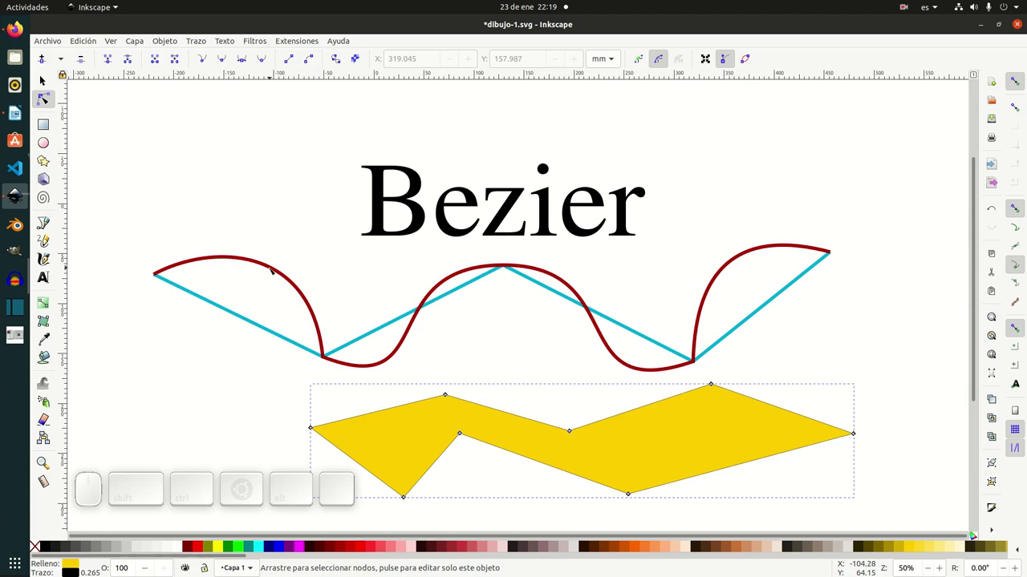
pyautogui.click(255, 323)
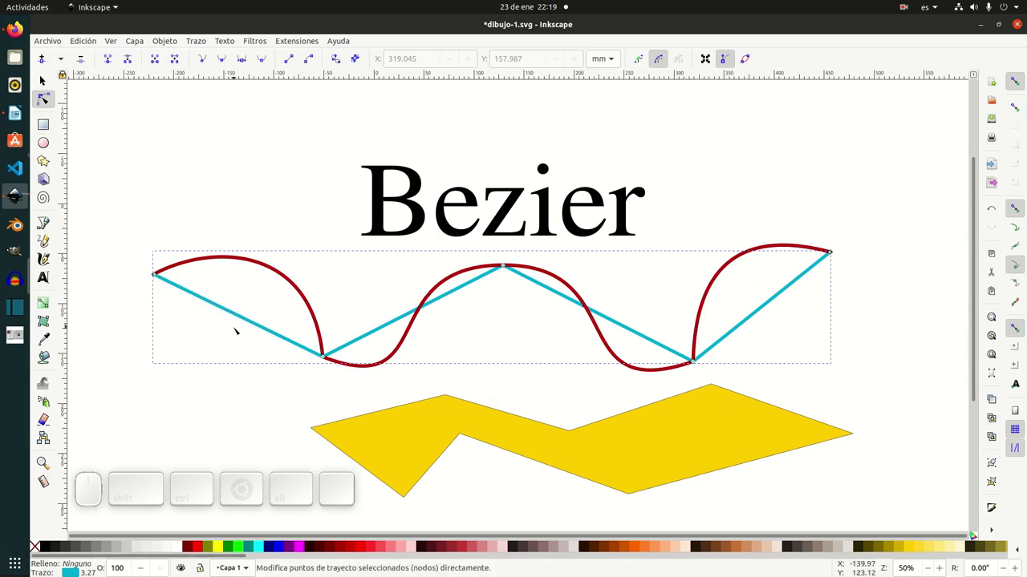
pyautogui.click(324, 360)
pyautogui.moveTo(326, 362); pyautogui.dragTo(318, 403)
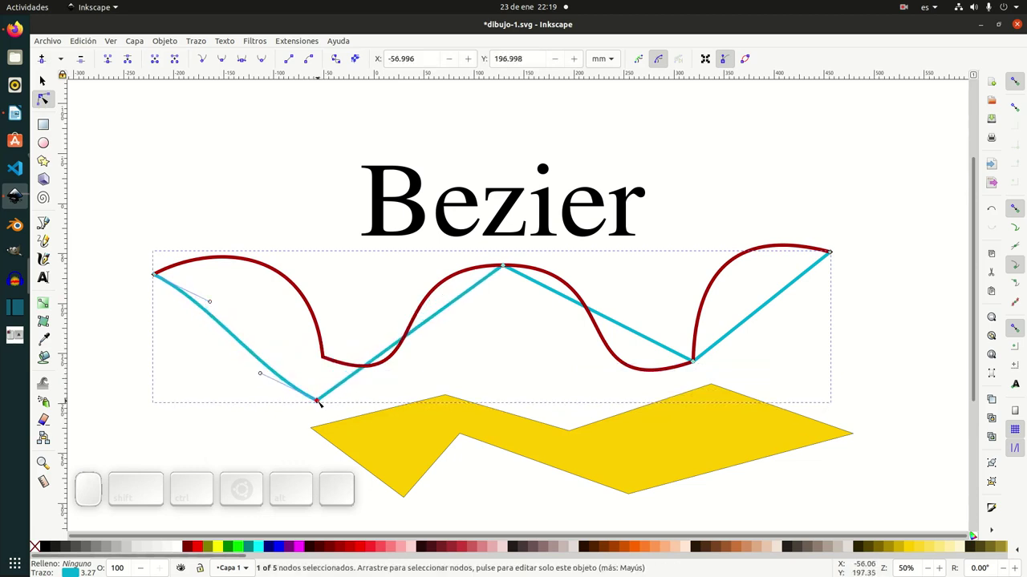
pyautogui.moveTo(318, 404); pyautogui.dragTo(295, 422)
pyautogui.moveTo(505, 273)
pyautogui.mouseDown()
pyautogui.moveTo(500, 321)
pyautogui.moveTo(600, 304)
pyautogui.moveTo(536, 366)
pyautogui.mouseUp()
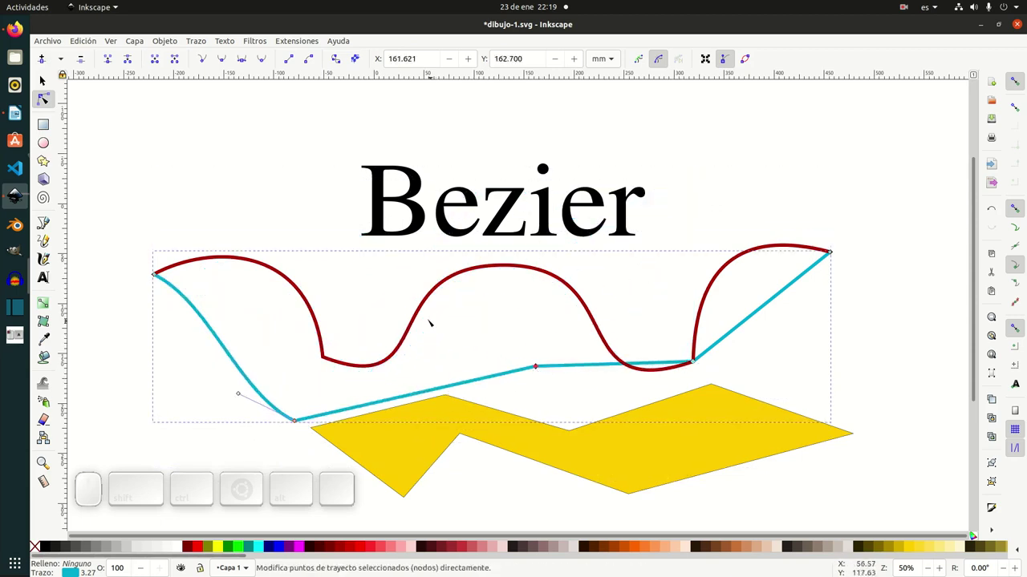
# Step: Nudge the red curve's second node slightly upward, and undo all the node moves on the red and cyan paths
pyautogui.click(417, 318)
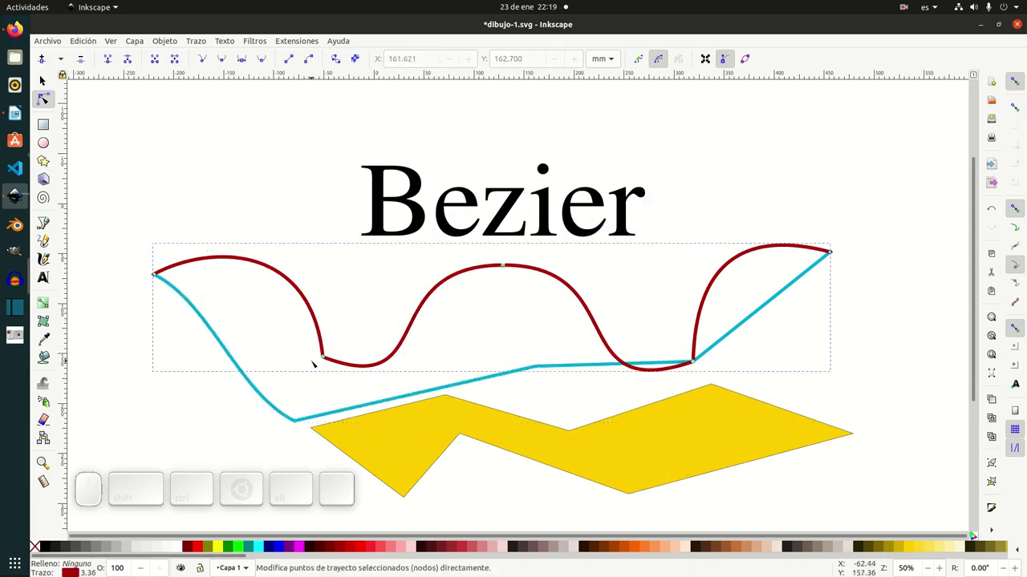
pyautogui.moveTo(324, 361)
pyautogui.mouseDown()
pyautogui.moveTo(413, 223)
pyautogui.moveTo(329, 268)
pyautogui.moveTo(311, 339)
pyautogui.moveTo(321, 353)
pyautogui.mouseUp()
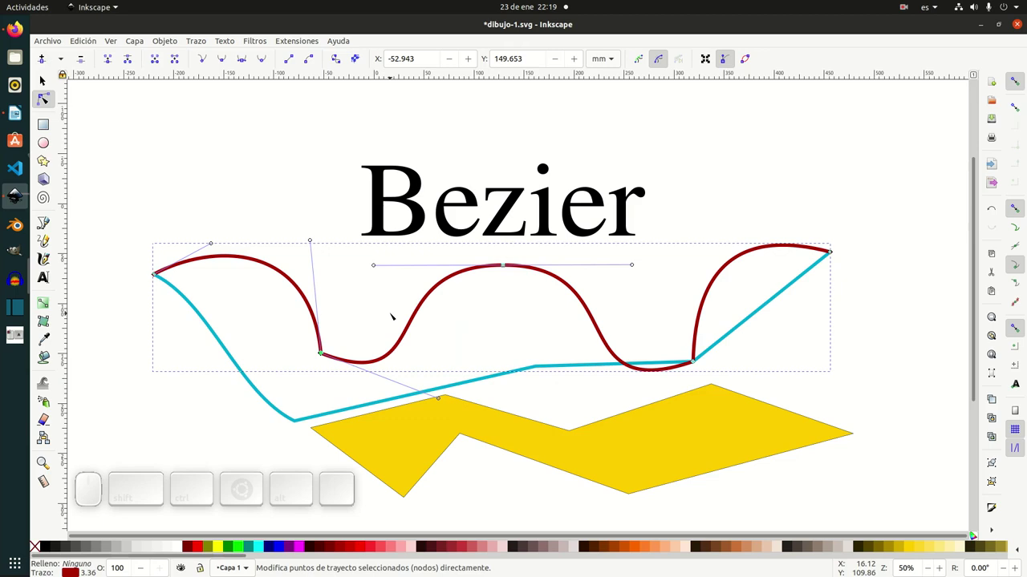
pyautogui.hotkey('ctrl', 'z')
pyautogui.hotkey('ctrl', 'z')
pyautogui.hotkey('ctrl', 'z')
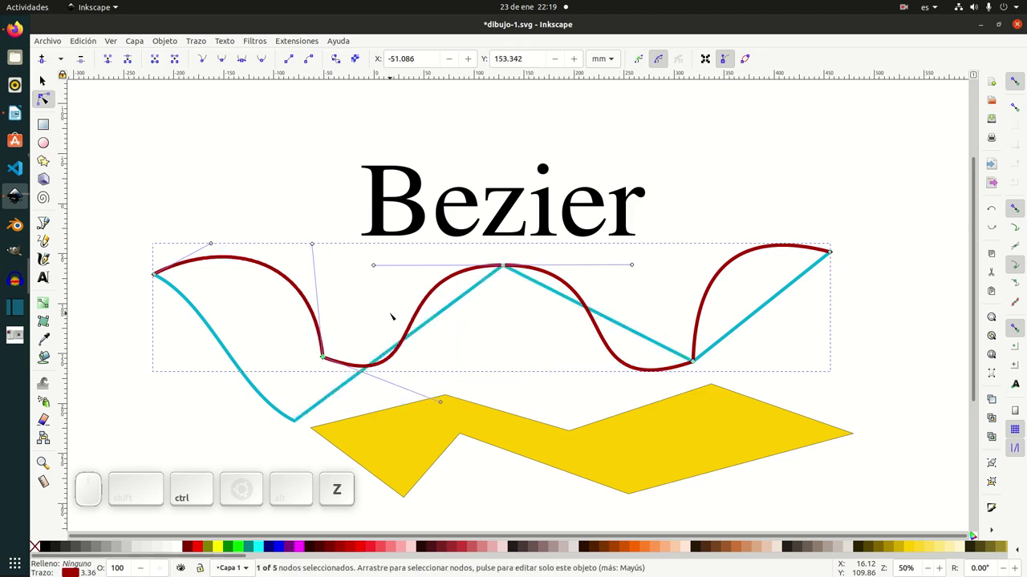
pyautogui.hotkey('ctrl', 'z')
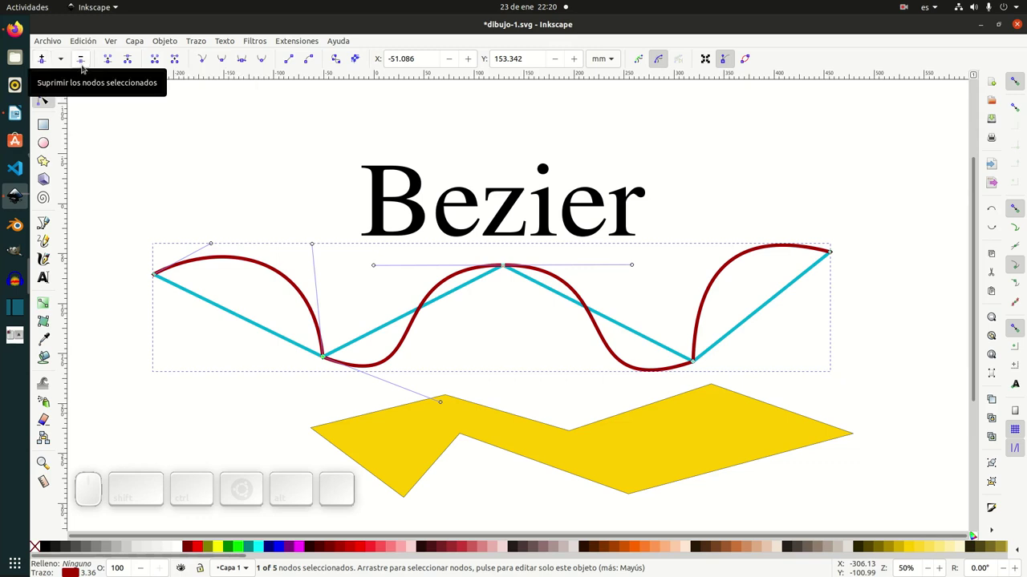
# Step: Insert a node midway along the yellow polygon's upper edge segment that rises towards its highest corner
pyautogui.click(521, 420)
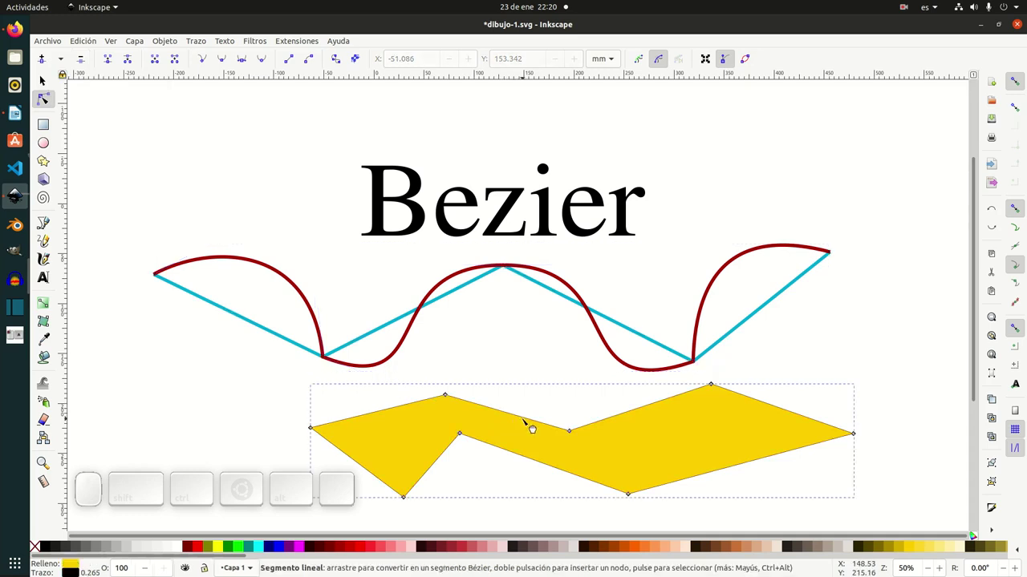
pyautogui.click(653, 417)
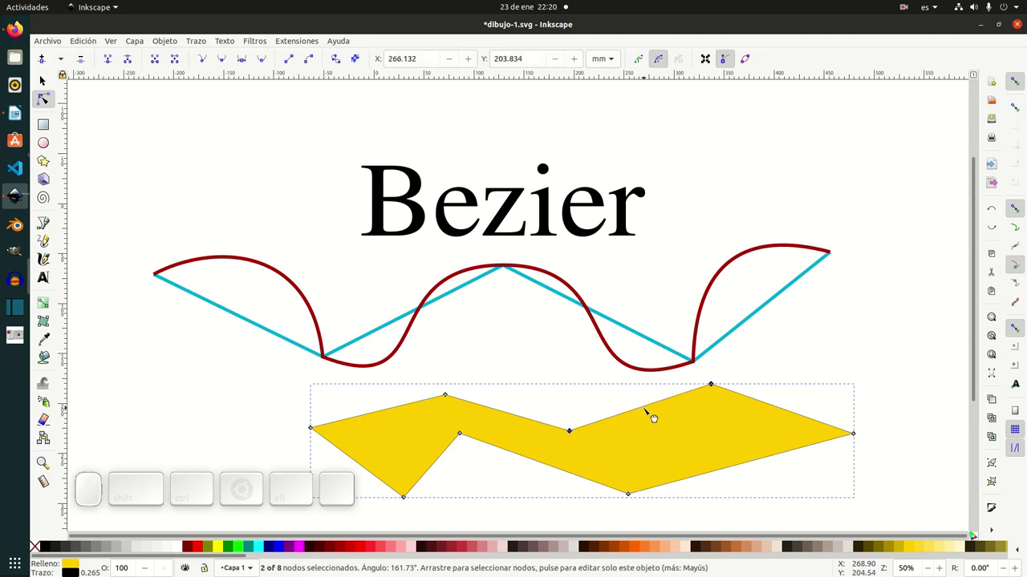
pyautogui.click(41, 61)
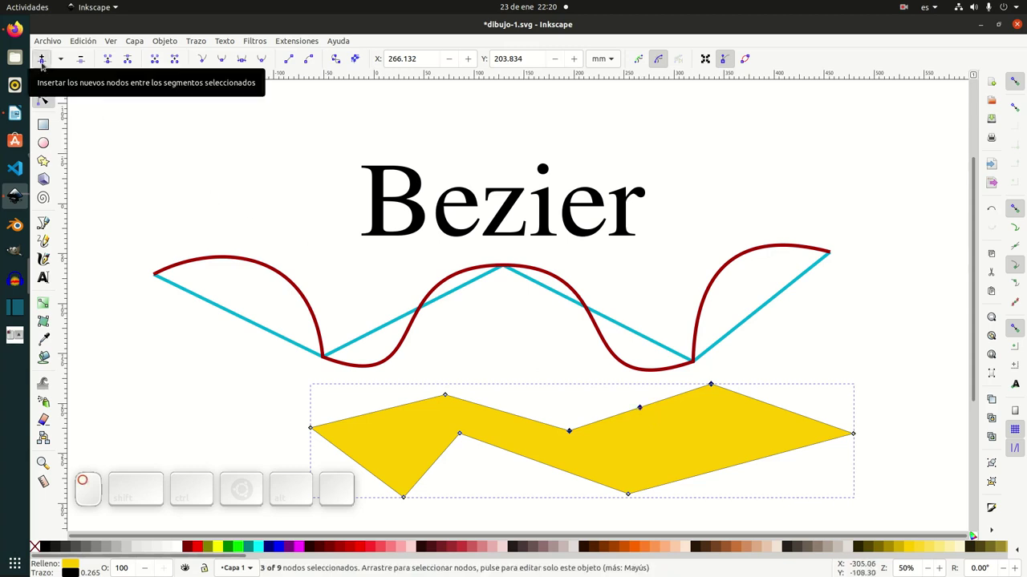
# Step: Shift the three selected polygon nodes slightly right and up, and pull the inserted node alone down to about X 326.6, Y 236.3 mm
pyautogui.moveTo(639, 409)
pyautogui.mouseDown()
pyautogui.moveTo(679, 431)
pyautogui.moveTo(644, 404)
pyautogui.moveTo(669, 426)
pyautogui.moveTo(656, 405)
pyautogui.mouseUp()
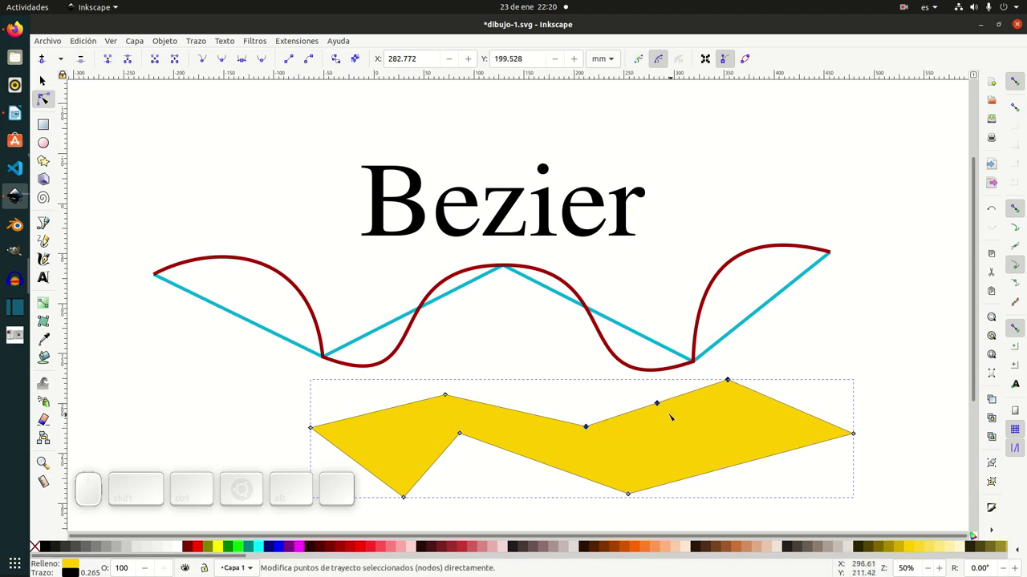
pyautogui.moveTo(657, 405)
pyautogui.mouseDown()
pyautogui.moveTo(687, 435)
pyautogui.moveTo(656, 395)
pyautogui.mouseUp()
pyautogui.click(619, 415)
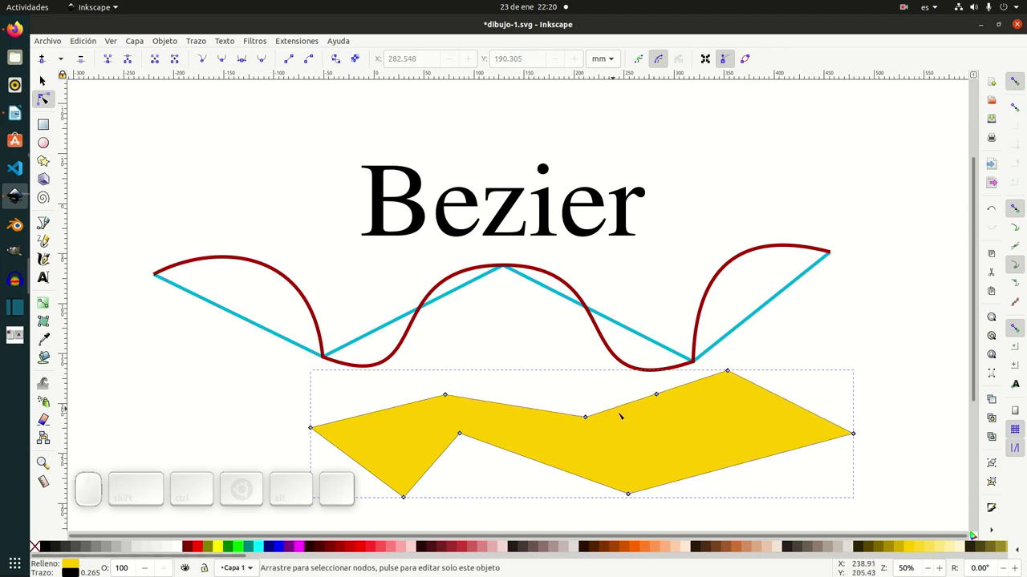
pyautogui.click(656, 394)
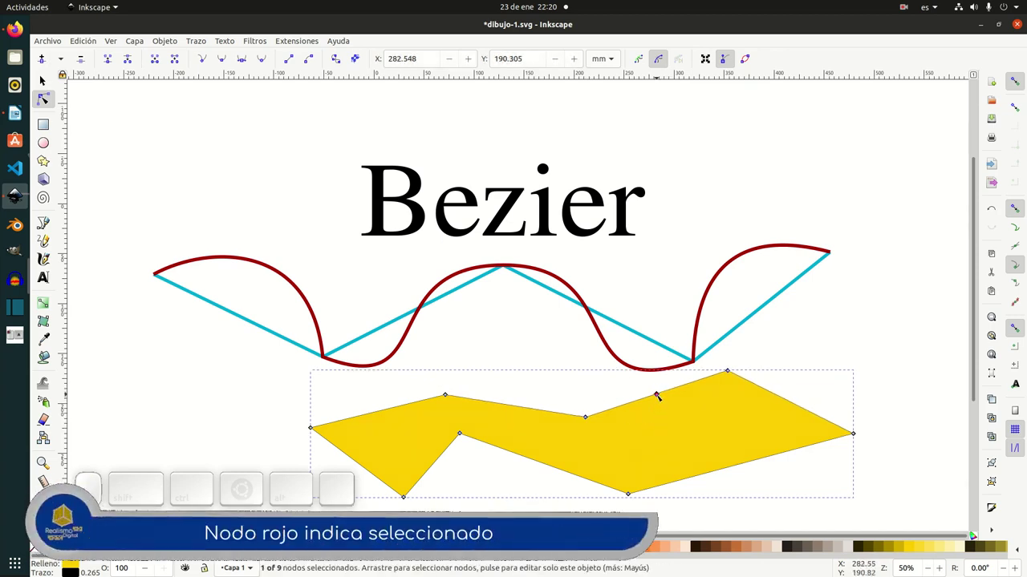
pyautogui.moveTo(656, 395); pyautogui.dragTo(700, 440)
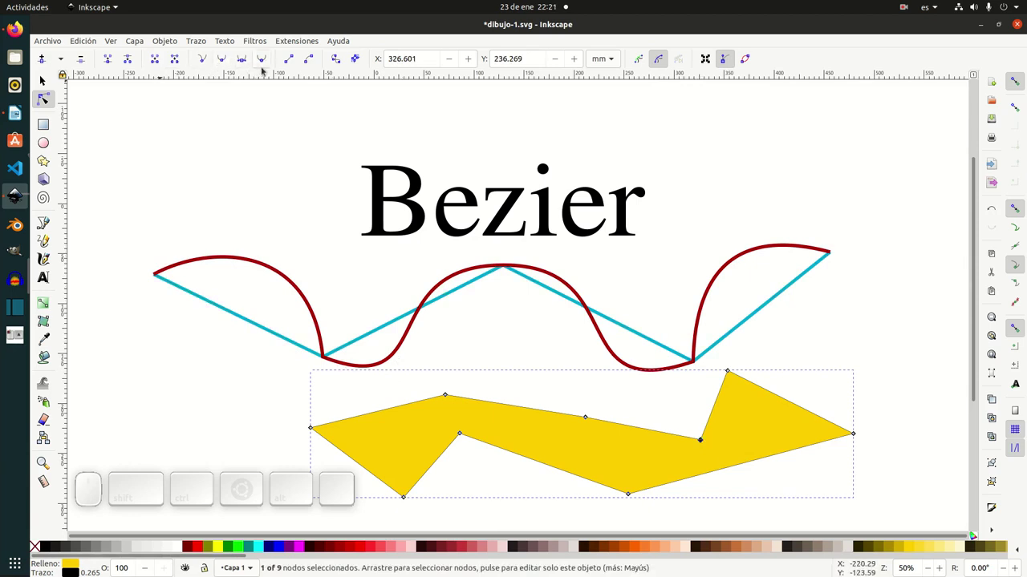
# Step: Bend the straight segment left of the inserted node and adjust its handles to form an S-shaped wave
pyautogui.click(655, 440)
pyautogui.moveTo(655, 441)
pyautogui.mouseDown()
pyautogui.moveTo(659, 405)
pyautogui.moveTo(644, 480)
pyautogui.moveTo(654, 403)
pyautogui.moveTo(650, 423)
pyautogui.mouseUp()
pyautogui.keyDown('ctrl'); pyautogui.scroll(2, 669, 441); pyautogui.keyUp('ctrl')
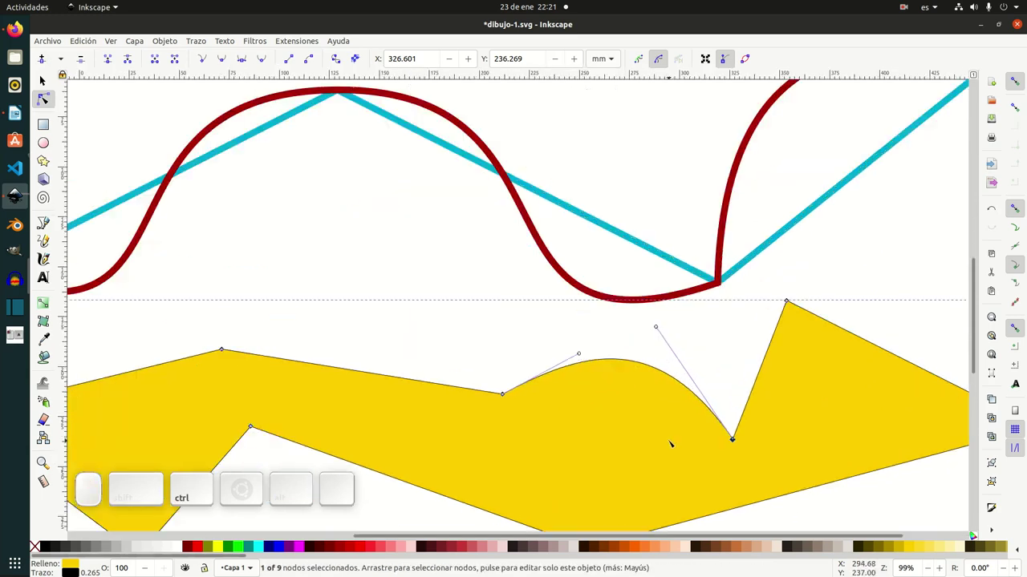
pyautogui.moveTo(642, 369); pyautogui.dragTo(597, 512)
pyautogui.moveTo(656, 324); pyautogui.dragTo(652, 328)
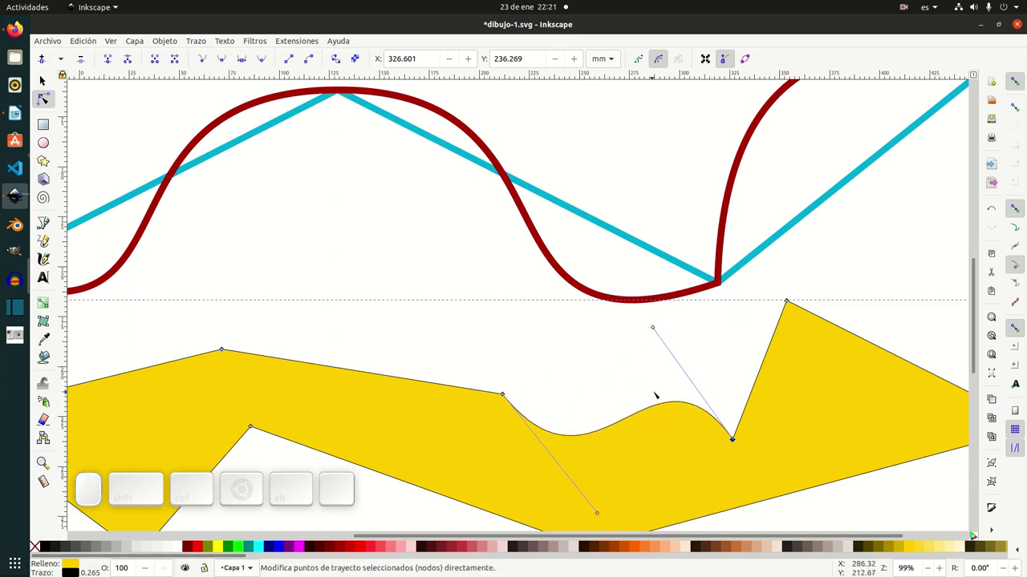
# Step: Draw two circles centred on the wavy segment's end nodes, the one at the inserted node with a radius of about 58.3 mm
pyautogui.scroll(-2, 656, 397)
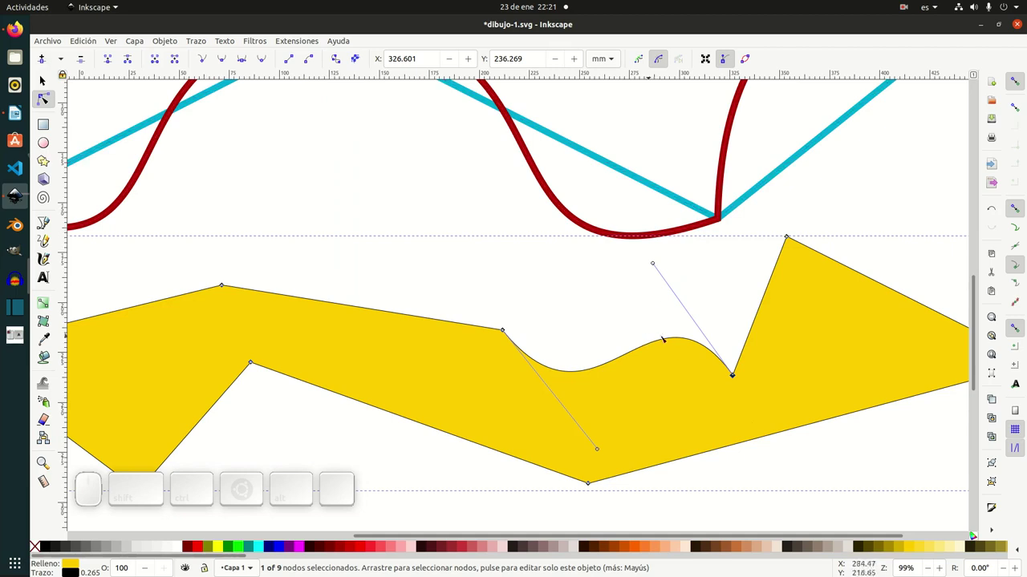
pyautogui.click(43, 143)
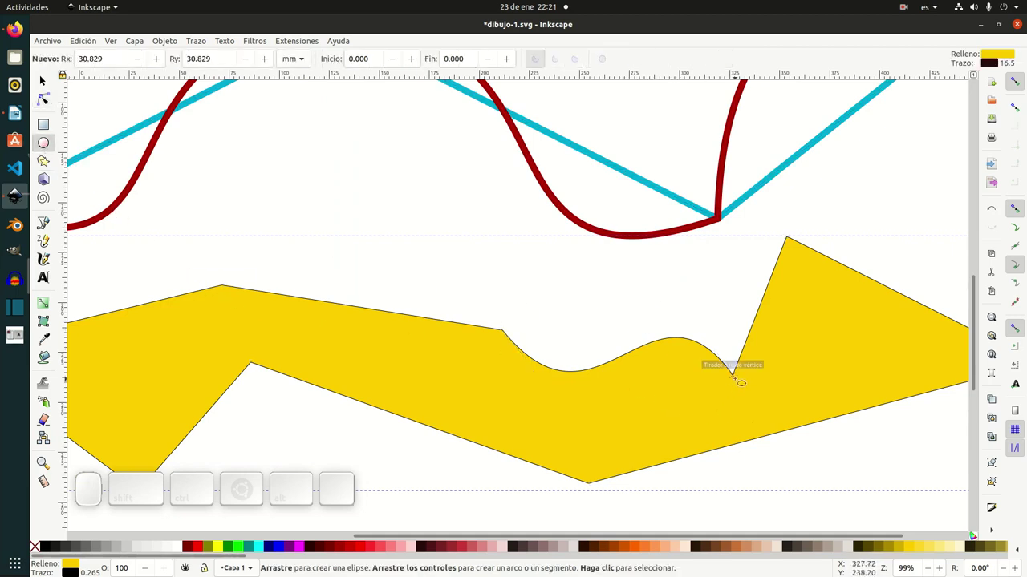
pyautogui.moveTo(731, 373); pyautogui.dragTo(583, 491)
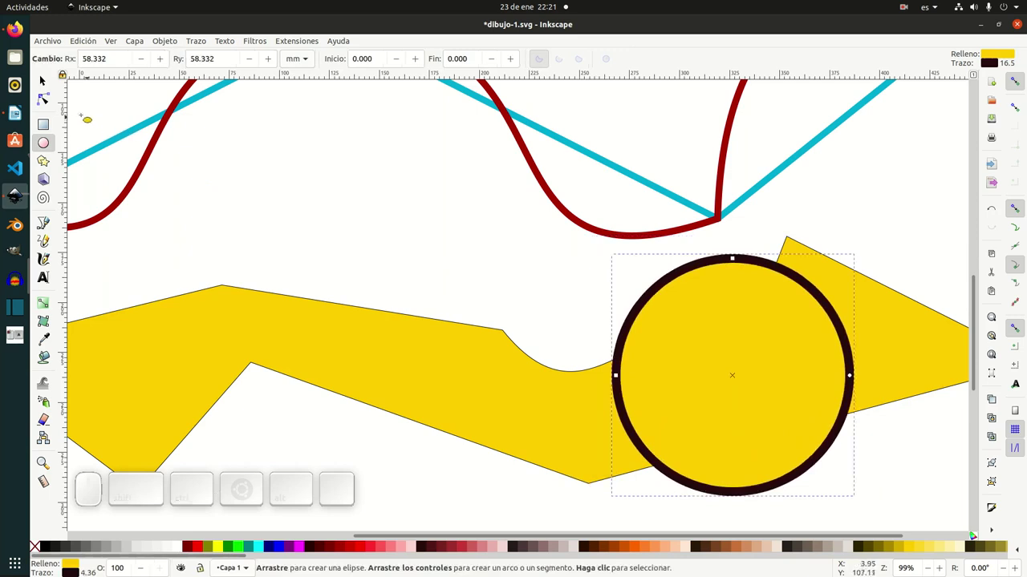
pyautogui.click(44, 101)
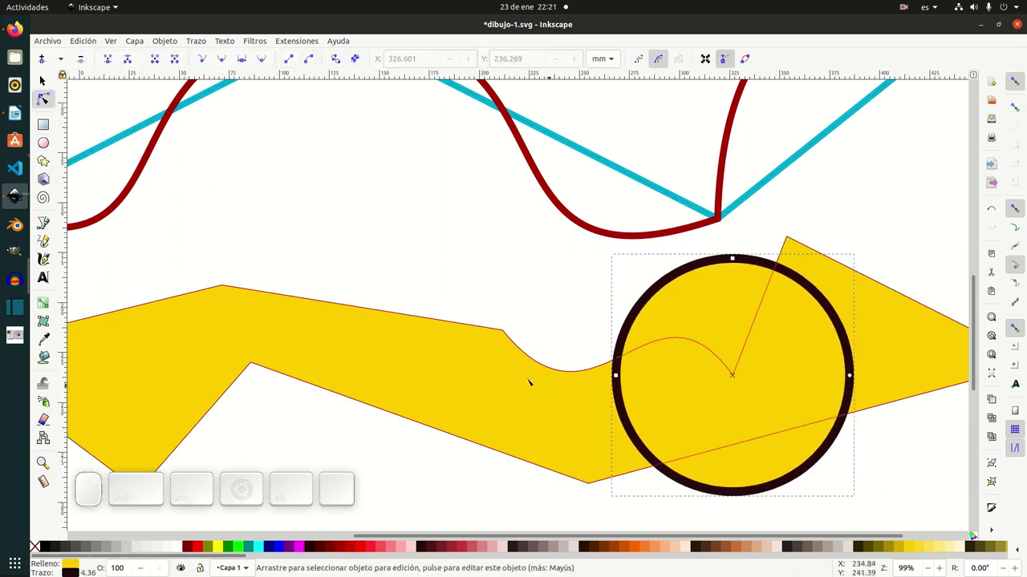
pyautogui.click(44, 144)
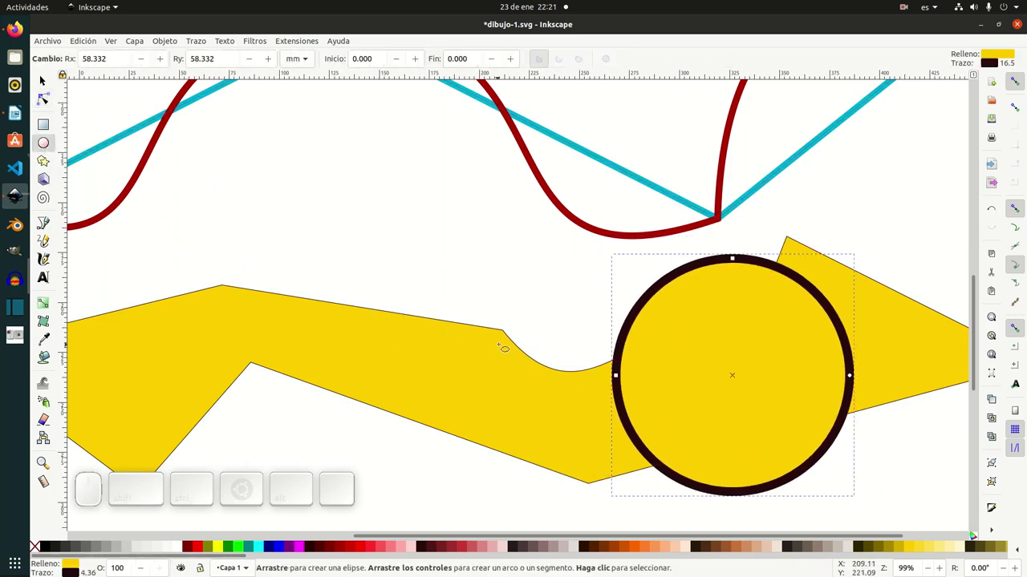
pyautogui.moveTo(502, 331); pyautogui.dragTo(387, 463)
# Step: Raise the yellow polygon to the front, above both circles
pyautogui.click(43, 81)
pyautogui.click(235, 313)
pyautogui.click(254, 58)
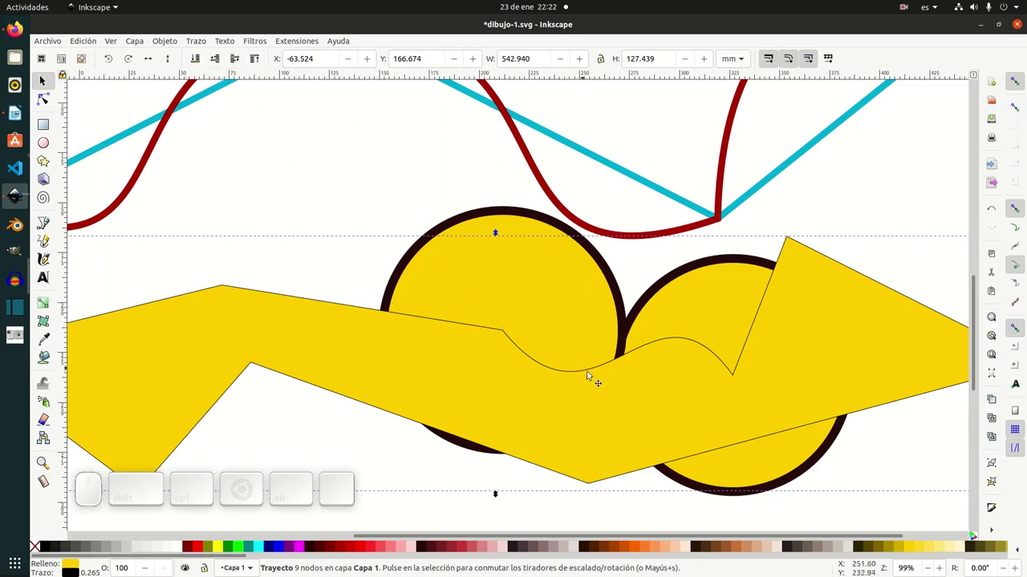
# Step: Reshape the wavy segment by pulling its left node's handle straight up and its right node's handle up and to the right
pyautogui.click(43, 99)
pyautogui.click(732, 375)
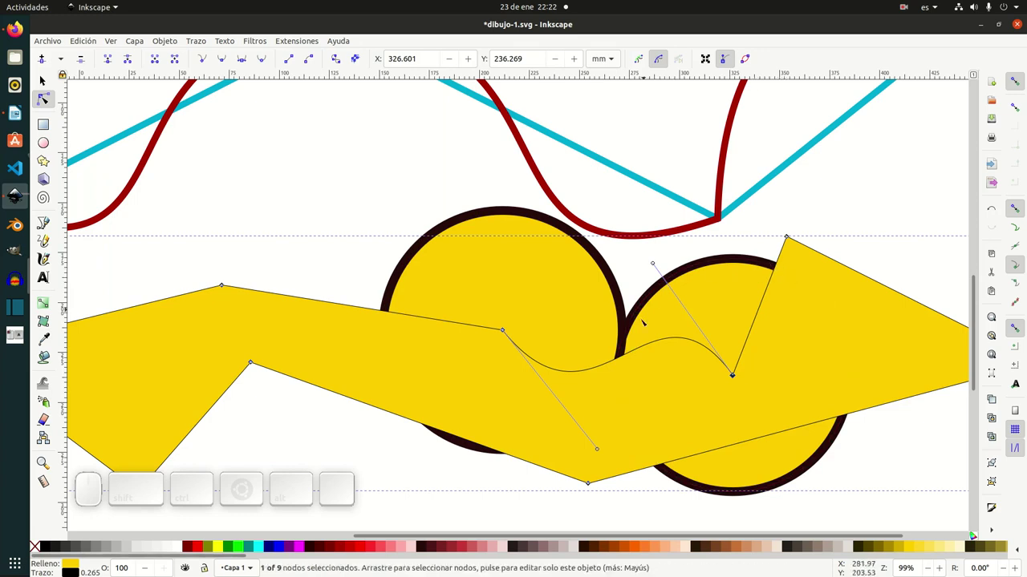
pyautogui.moveTo(652, 264)
pyautogui.mouseDown()
pyautogui.moveTo(666, 280)
pyautogui.moveTo(654, 277)
pyautogui.mouseUp()
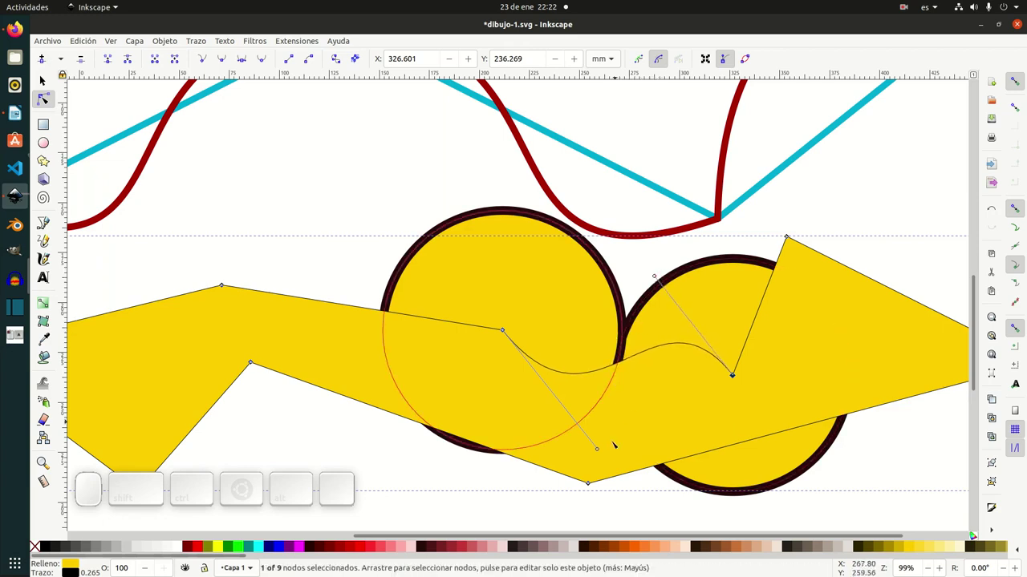
pyautogui.moveTo(598, 452); pyautogui.dragTo(590, 442)
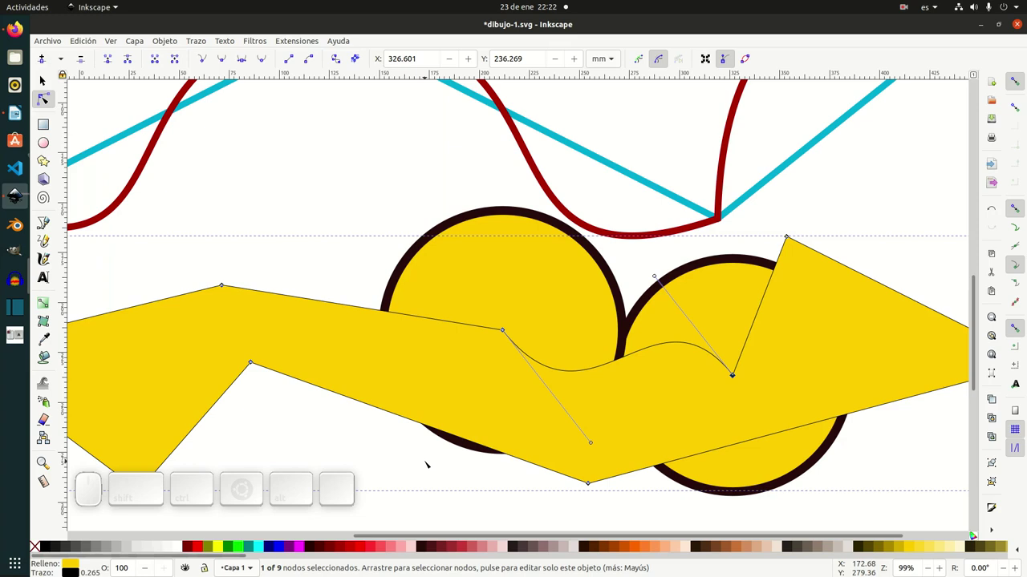
pyautogui.moveTo(590, 442); pyautogui.dragTo(502, 151)
pyautogui.moveTo(654, 278); pyautogui.dragTo(801, 333)
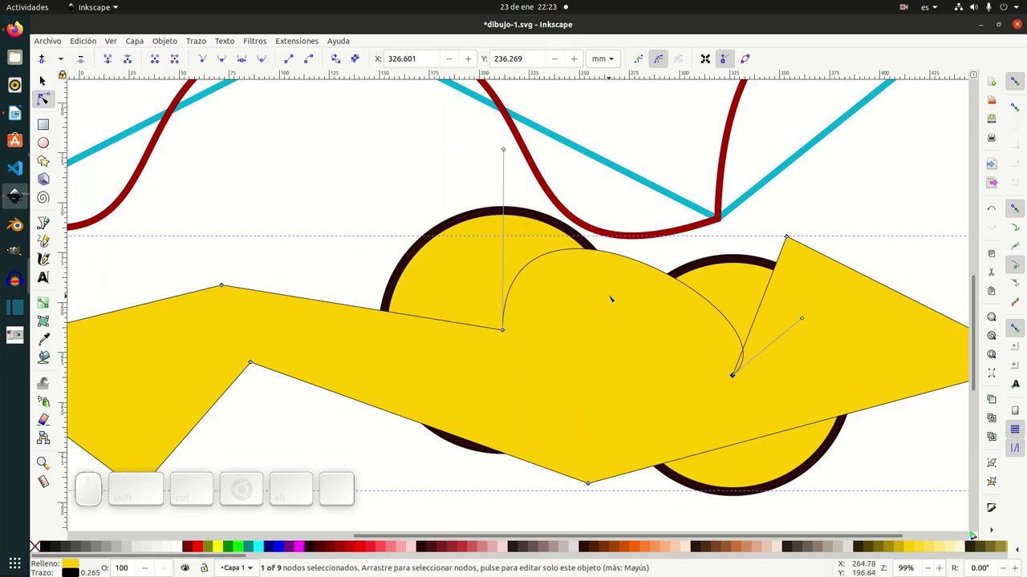
# Step: Reshape the wavy segment by pulling its left node's handle down and its right node's handle up and slightly left
pyautogui.moveTo(507, 149); pyautogui.dragTo(524, 462)
pyautogui.moveTo(802, 320); pyautogui.dragTo(690, 249)
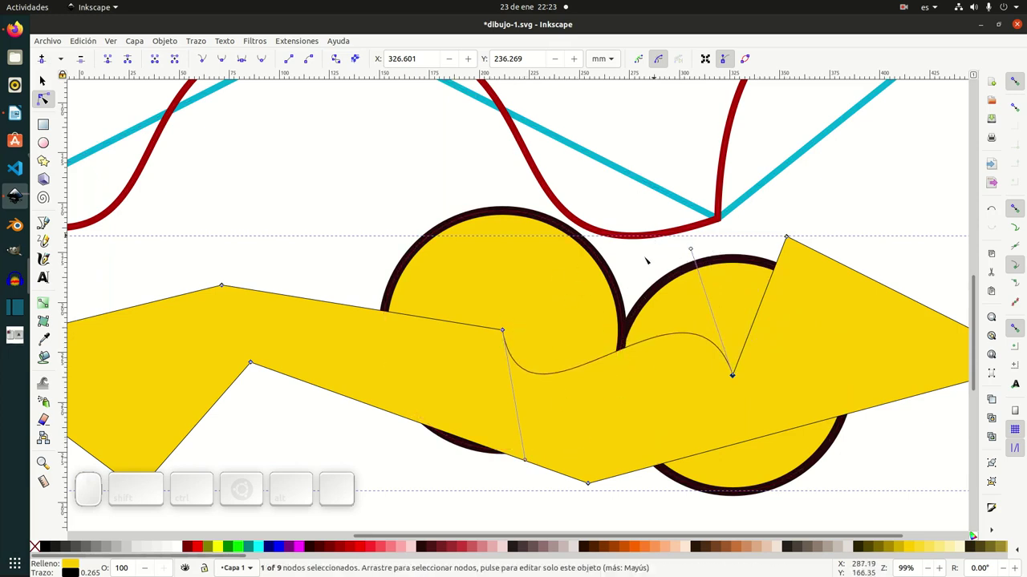
pyautogui.moveTo(691, 250); pyautogui.dragTo(695, 207)
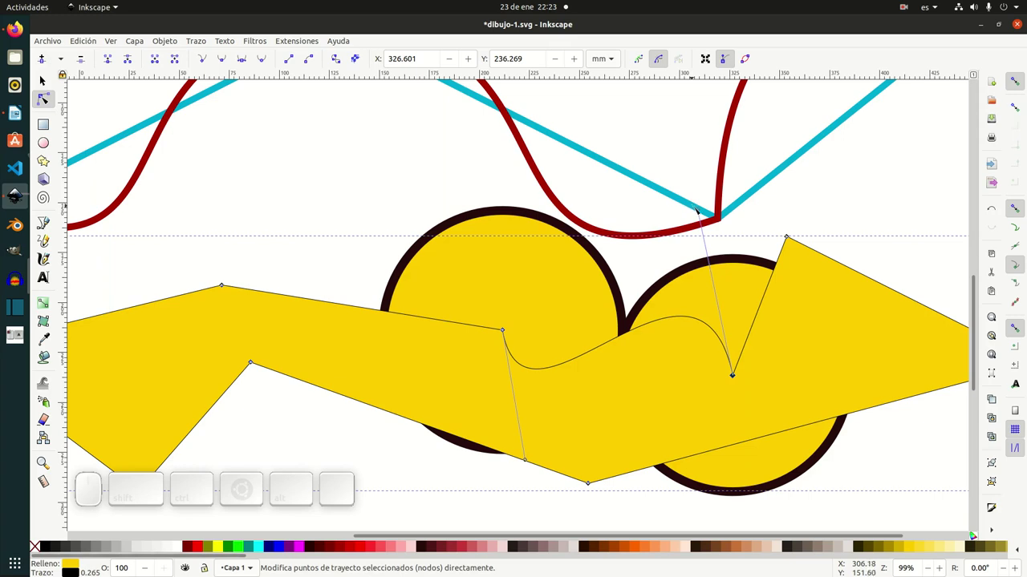
# Step: Delete both circles behind the yellow polygon
pyautogui.click(42, 80)
pyautogui.click(470, 261)
pyautogui.press('Delete')
pyautogui.click(720, 296)
pyautogui.press('Delete')
pyautogui.click(623, 344)
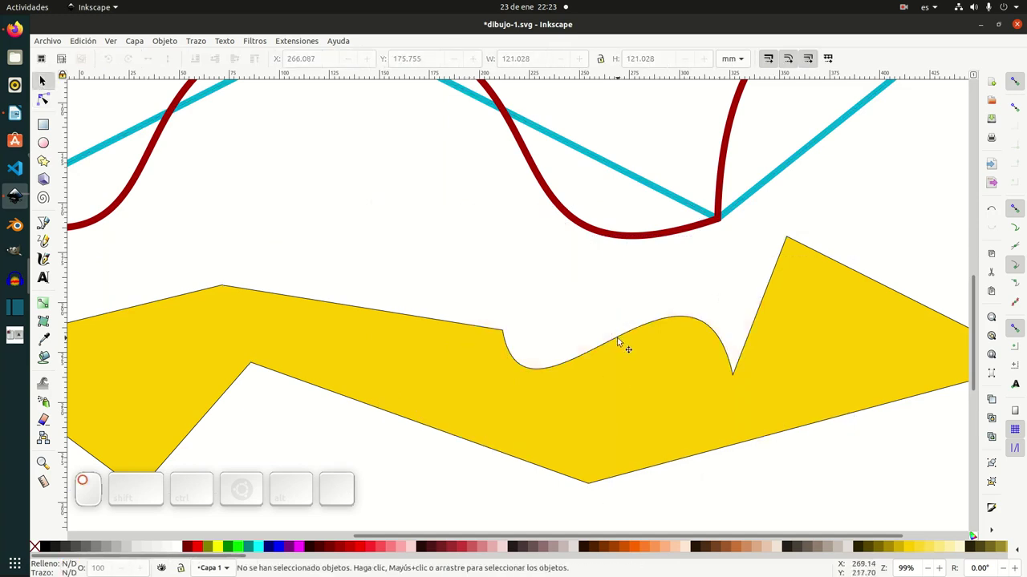
# Step: Delete the wavy segment's left node from the yellow polygon and pull the merged segment's two handles into a gentle S-curve
pyautogui.click(753, 323)
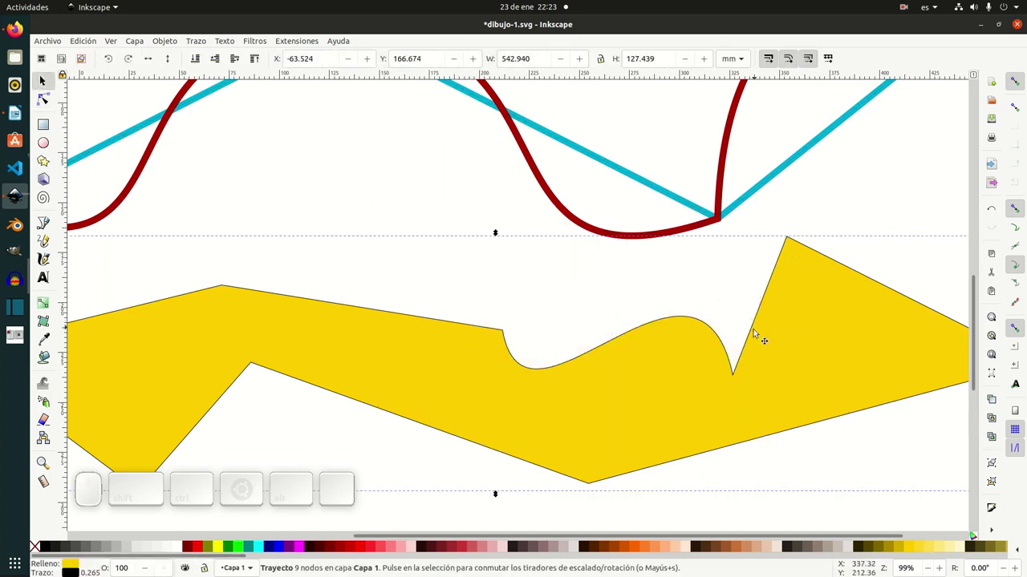
pyautogui.click(44, 101)
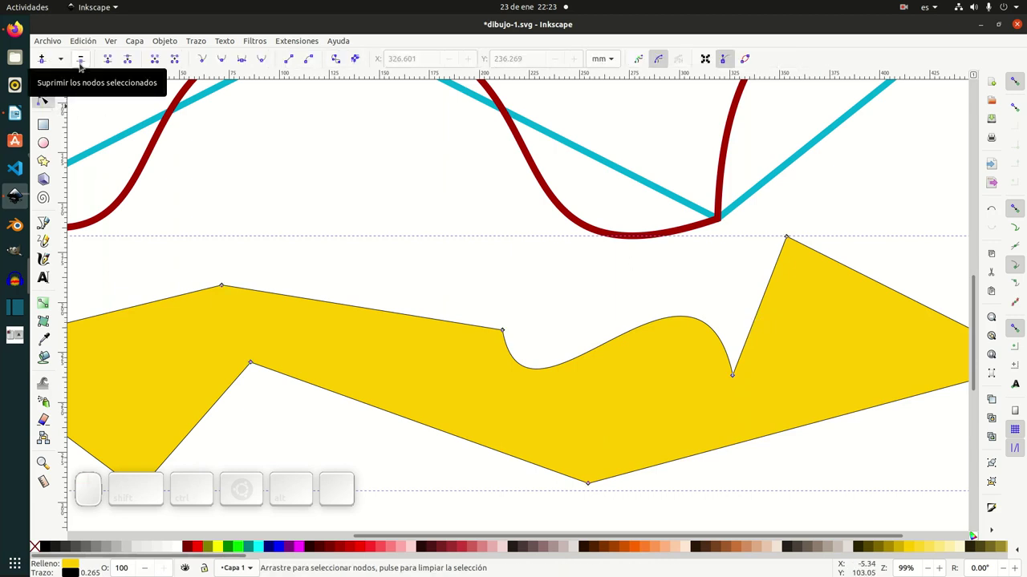
pyautogui.click(503, 332)
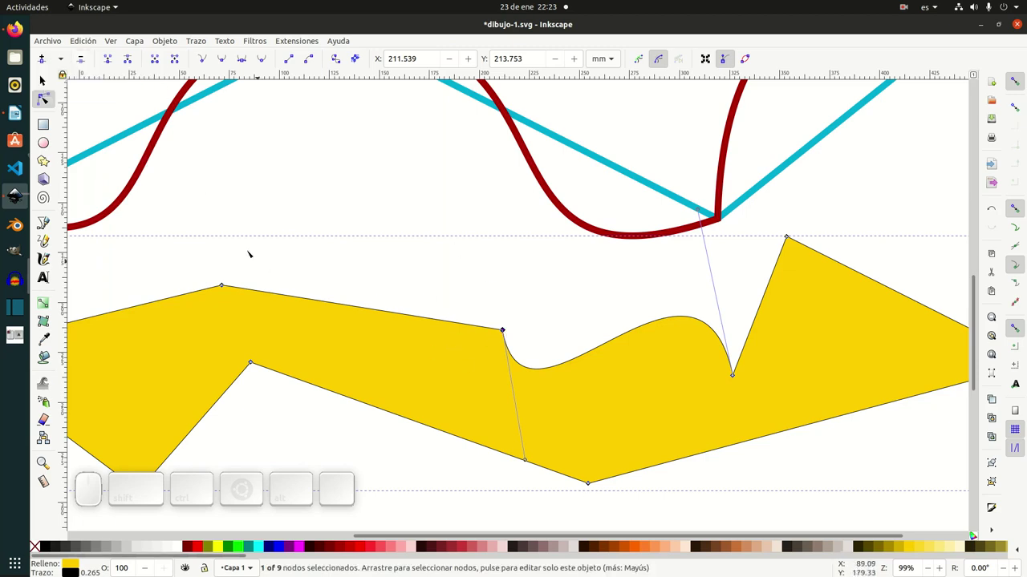
pyautogui.click(79, 62)
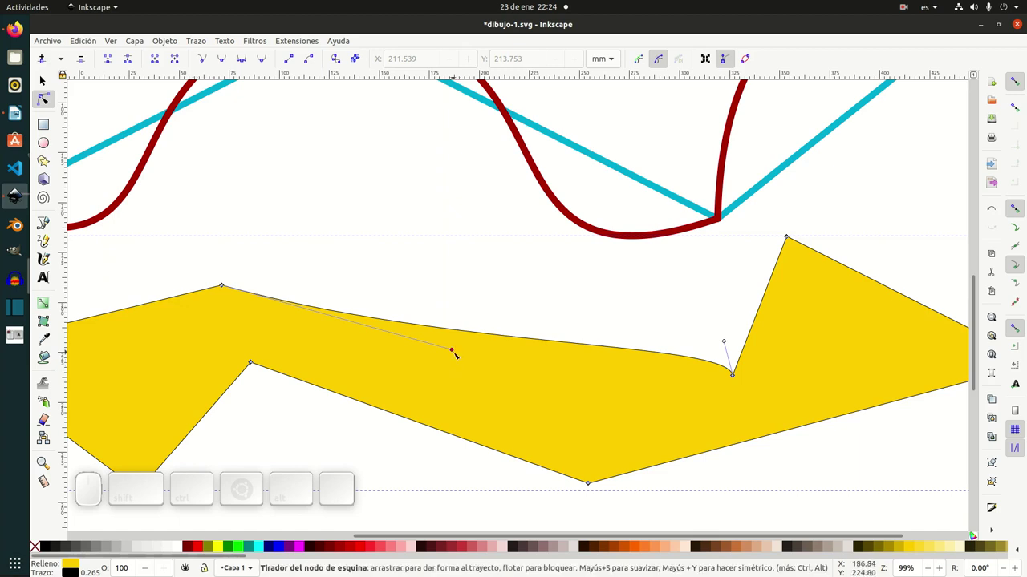
pyautogui.moveTo(452, 351); pyautogui.dragTo(406, 374)
pyautogui.moveTo(725, 344); pyautogui.dragTo(517, 267)
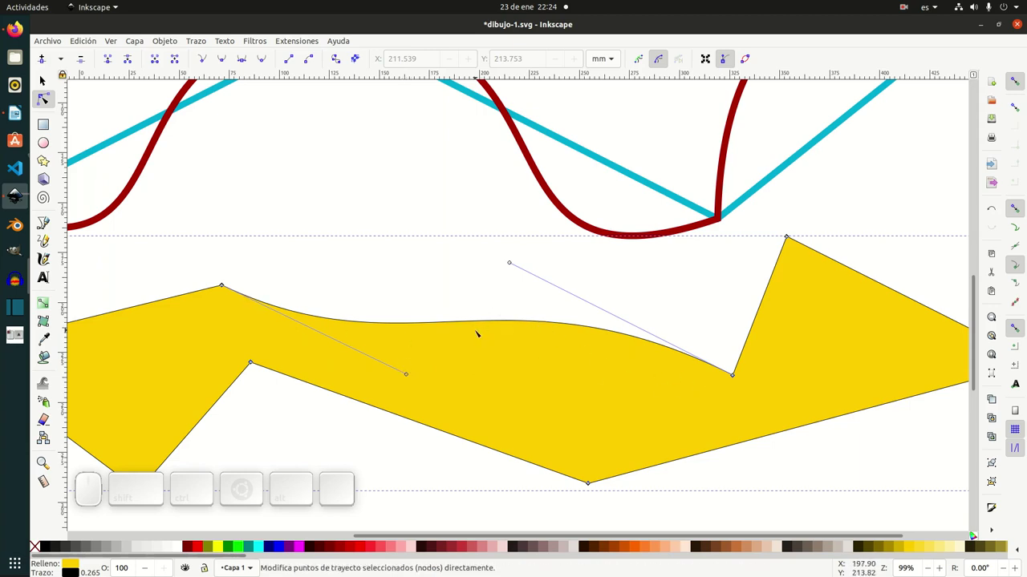
# Step: Insert a node near the middle of the yellow polygon's curved segment and shift it slightly right to about X 224.9, Y 208.8 mm
pyautogui.click(222, 286)
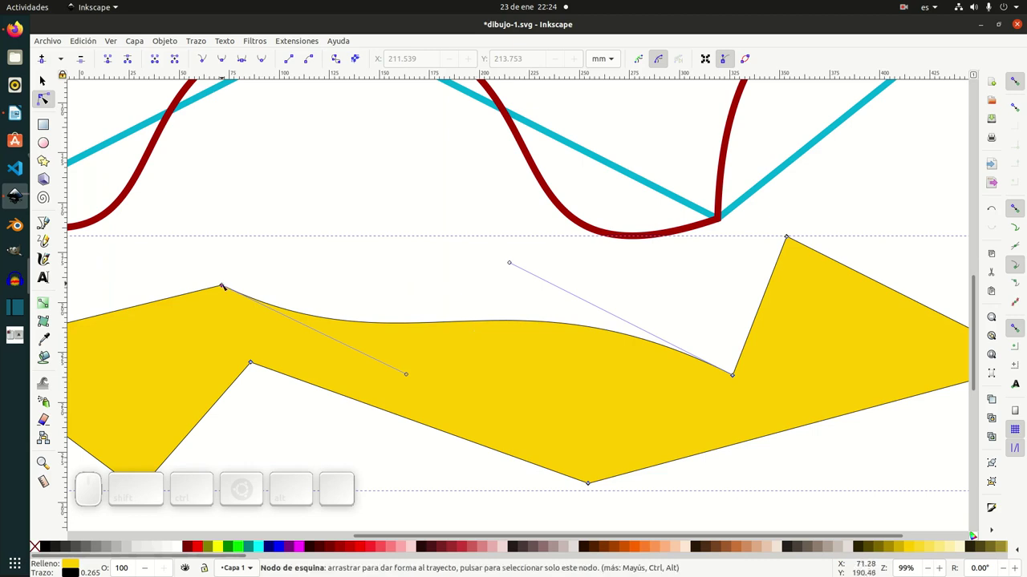
pyautogui.click(731, 375)
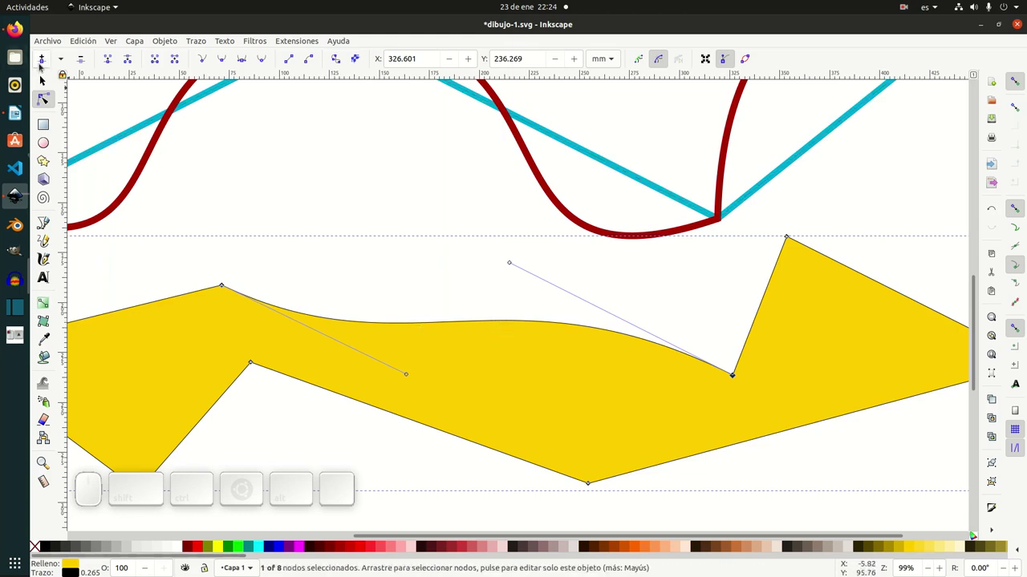
pyautogui.doubleClick(526, 323)
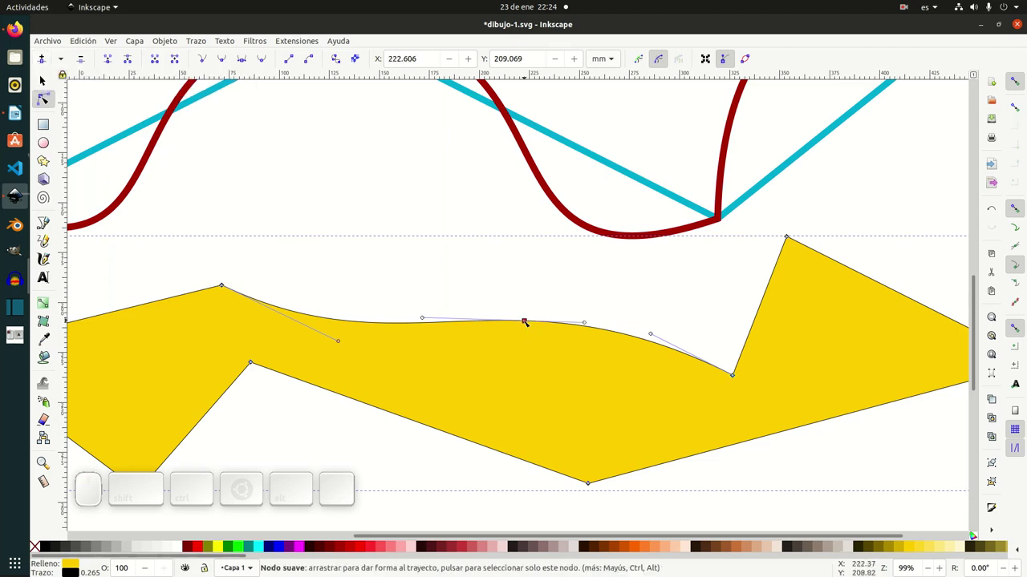
pyautogui.moveTo(527, 324)
pyautogui.mouseDown()
pyautogui.moveTo(537, 386)
pyautogui.moveTo(533, 325)
pyautogui.mouseUp()
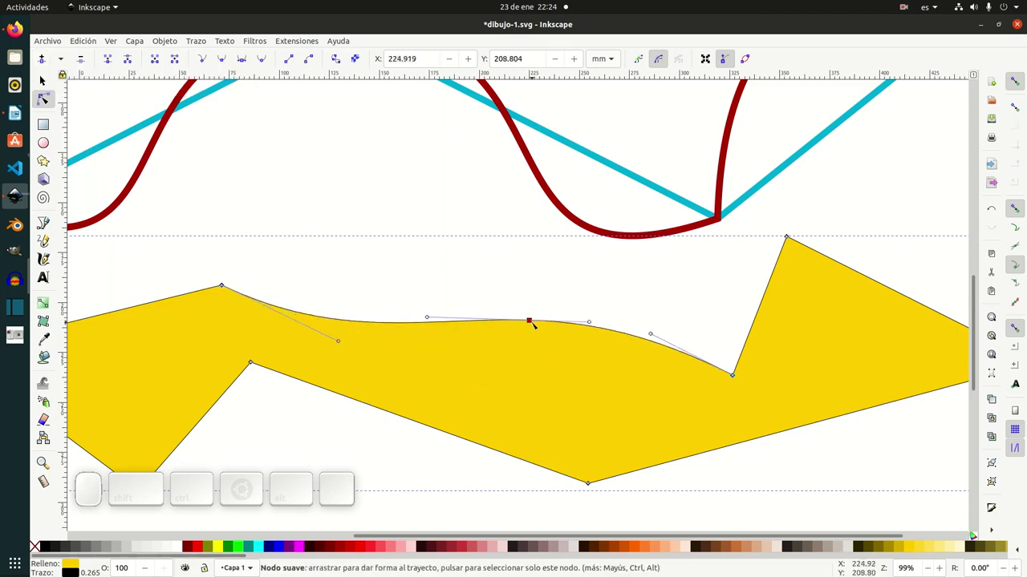
# Step: Delete the newly inserted node from the curved segment and clear the selection
pyautogui.press('Delete')
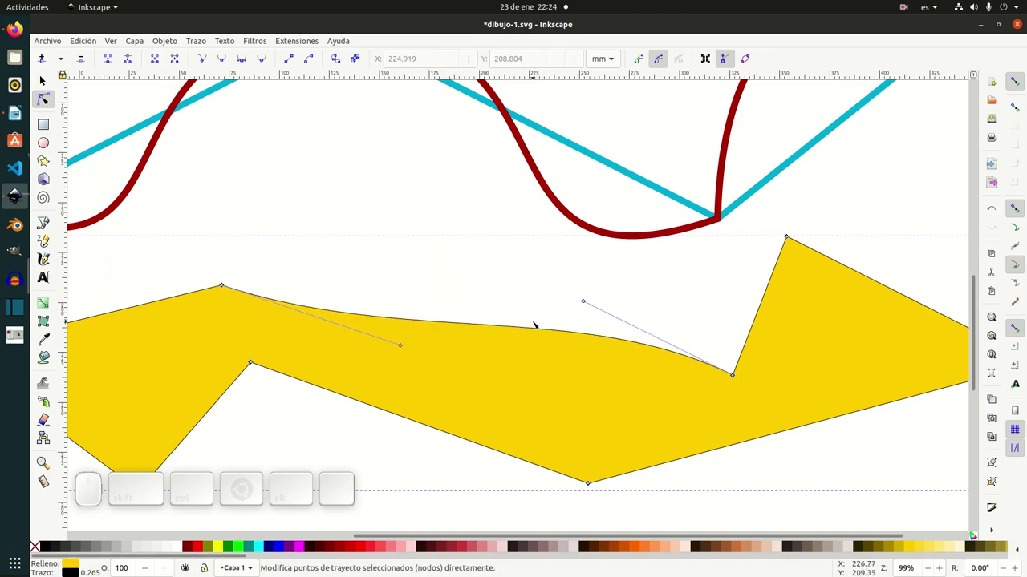
pyautogui.press('s')
pyautogui.press('Escape')
# Step: Draw an open Bezier path of four straight segments above the yellow polygon, the last two about 83 and 45 mm long, and fill it orange
pyautogui.click(43, 225)
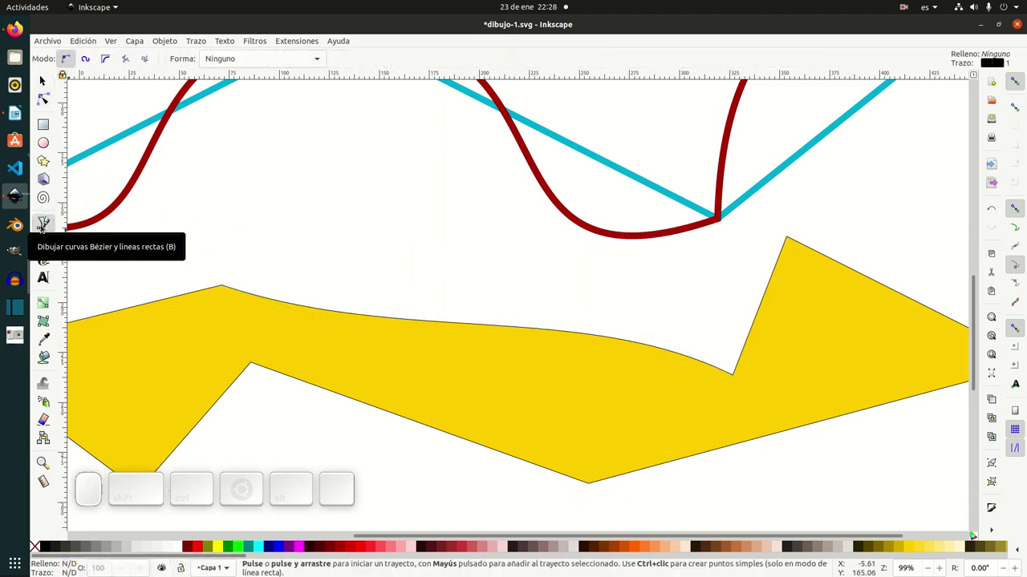
pyautogui.click(264, 229)
pyautogui.click(413, 294)
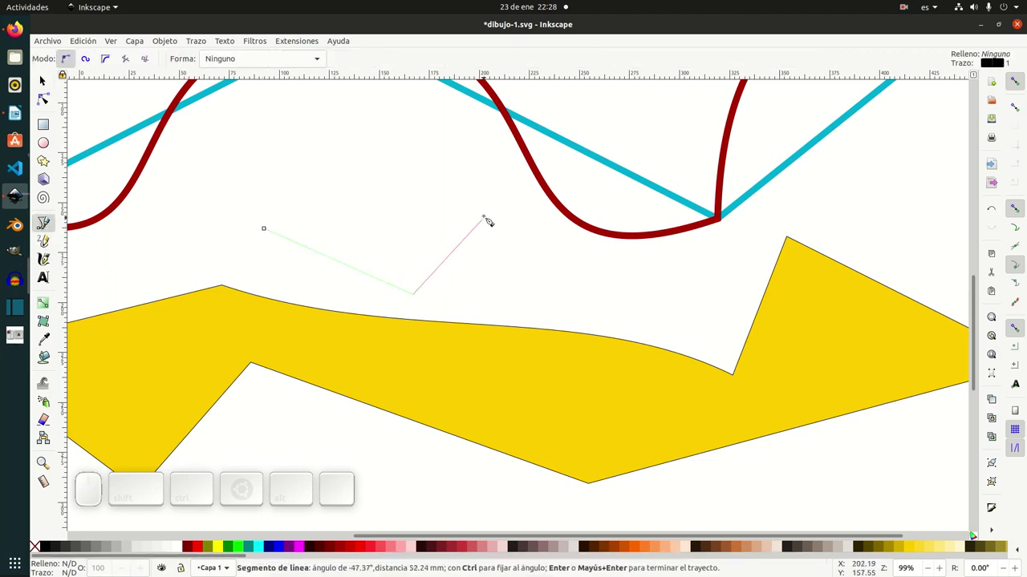
pyautogui.click(489, 211)
pyautogui.click(346, 132)
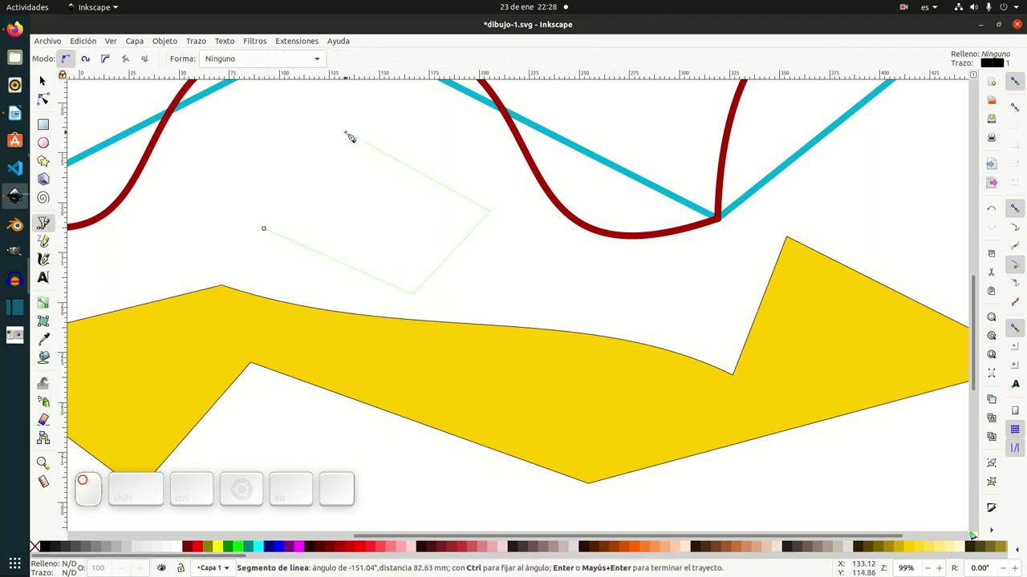
pyautogui.click(372, 215)
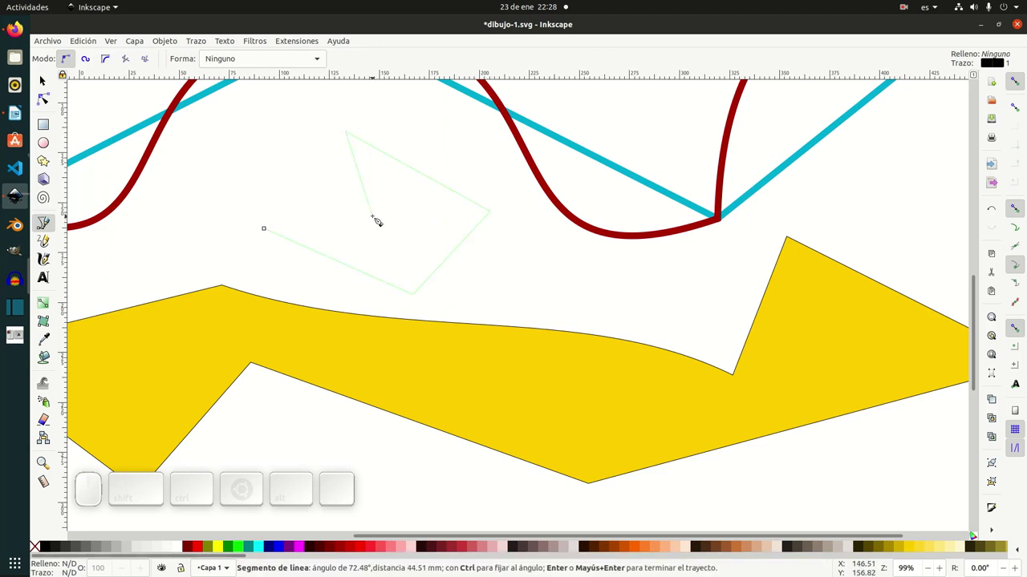
pyautogui.press('Return')
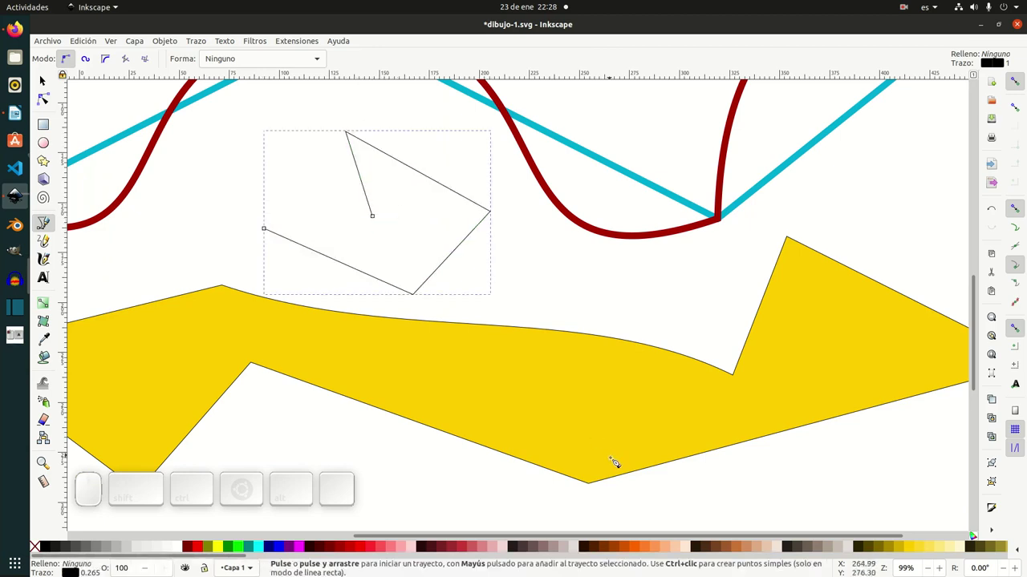
pyautogui.click(634, 549)
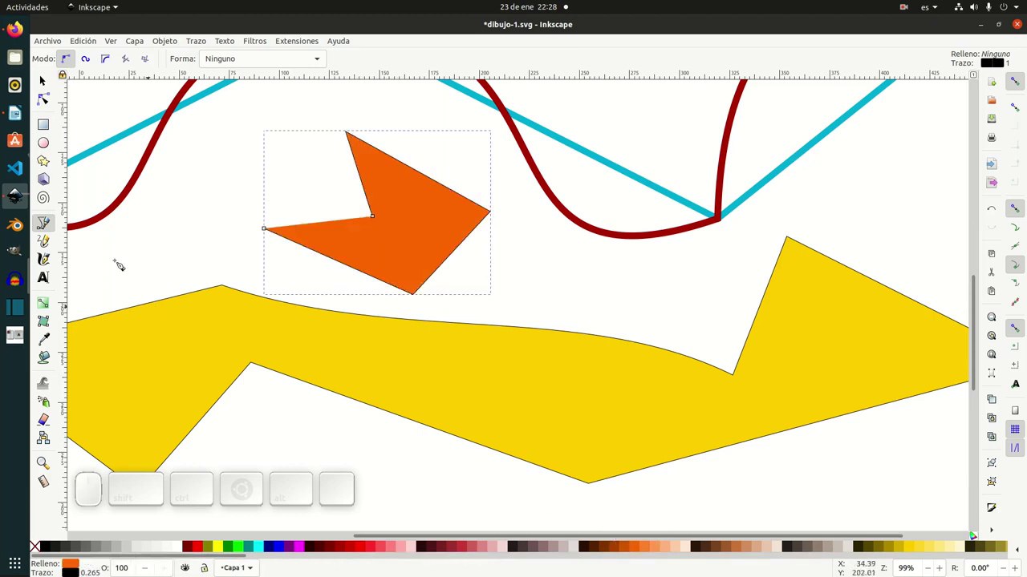
# Step: Join the two open end nodes of the orange path into a single node
pyautogui.click(43, 98)
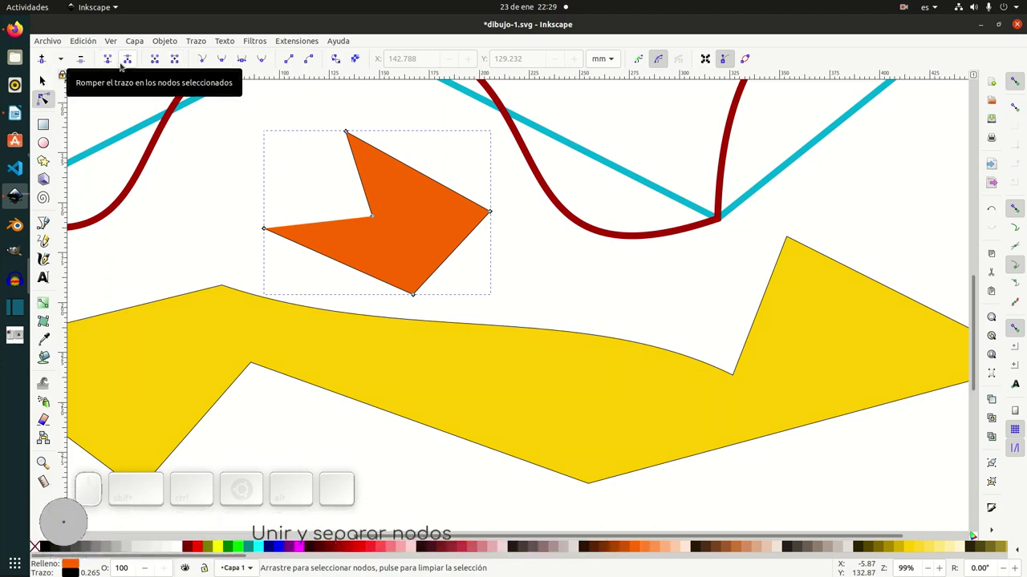
pyautogui.press('z')
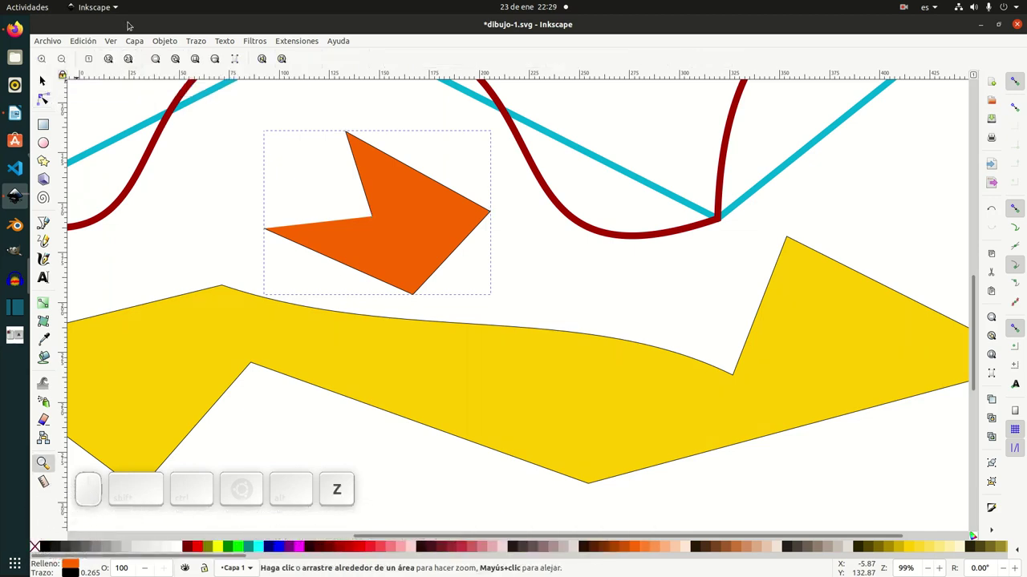
pyautogui.moveTo(212, 102); pyautogui.dragTo(526, 332)
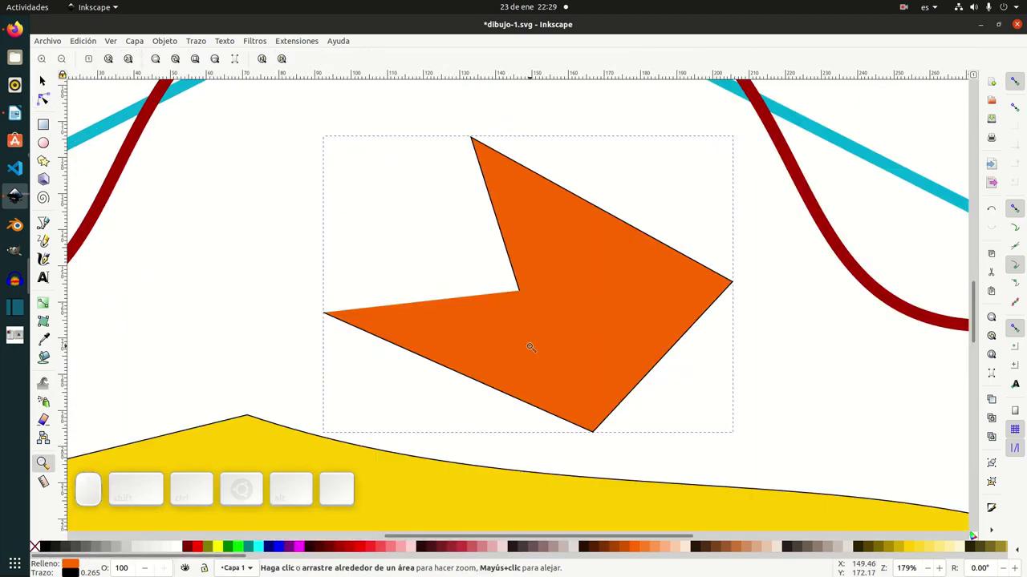
pyautogui.click(43, 98)
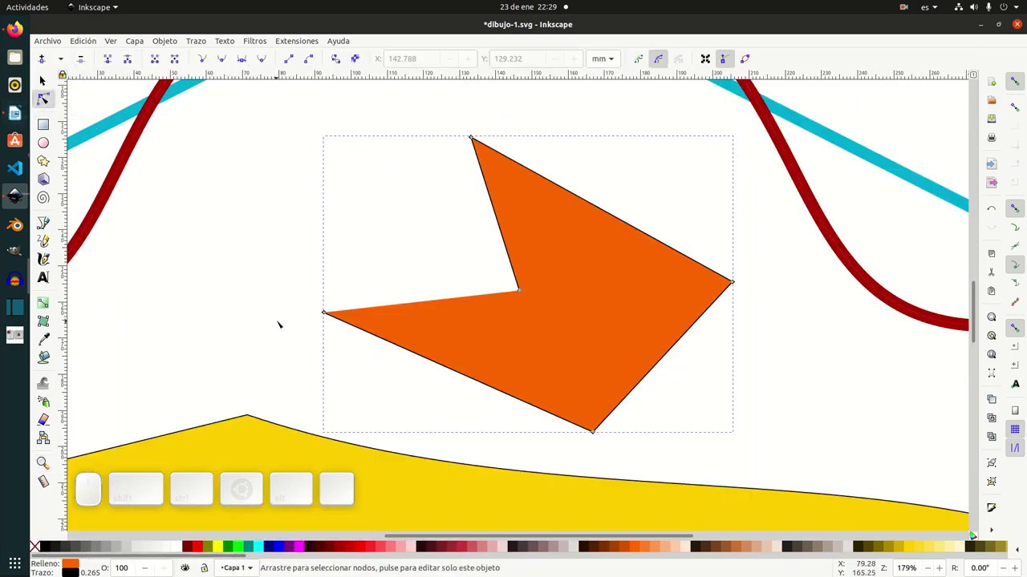
pyautogui.click(324, 314)
pyautogui.keyDown('shift'); pyautogui.click(517, 291); pyautogui.keyUp('shift')
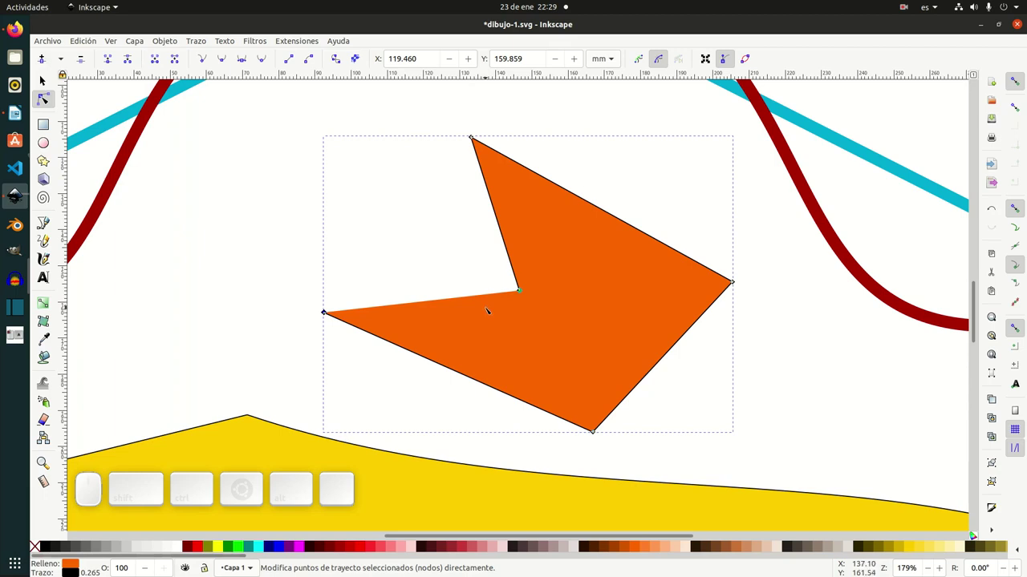
pyautogui.moveTo(237, 258); pyautogui.dragTo(566, 340)
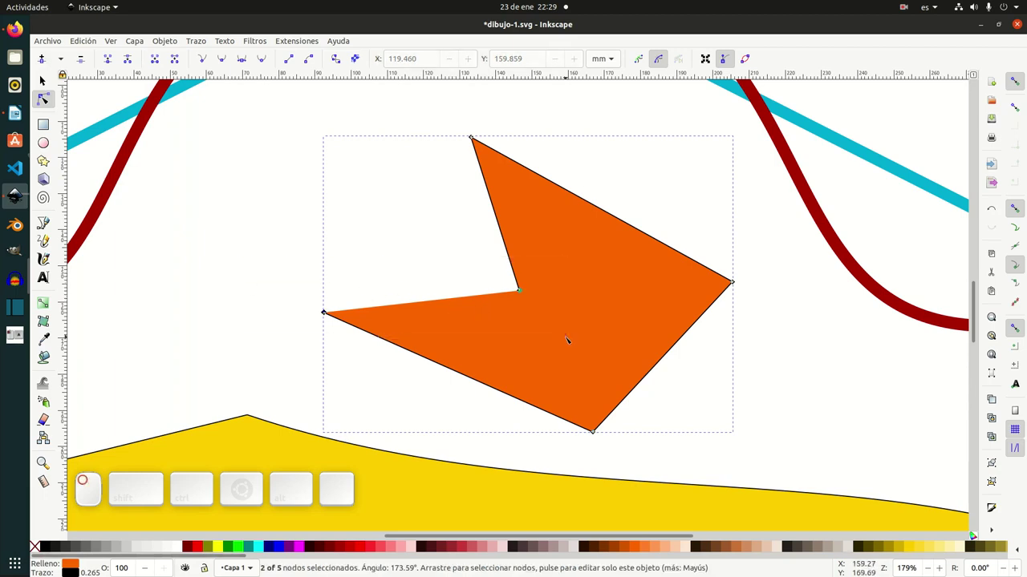
pyautogui.click(109, 59)
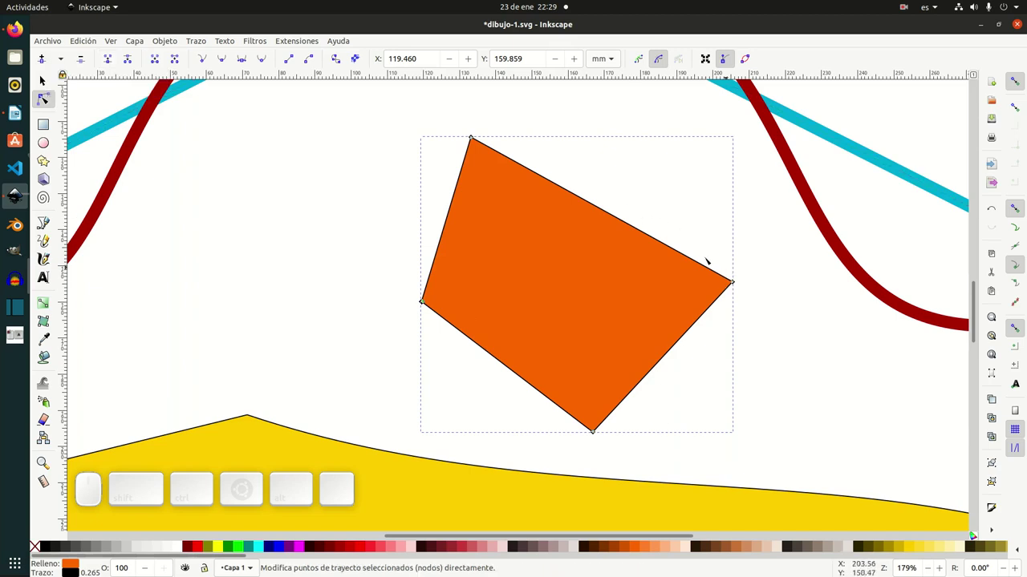
# Step: Move the orange path's joined node outward to the left, and undo both the move and the join
pyautogui.click(594, 432)
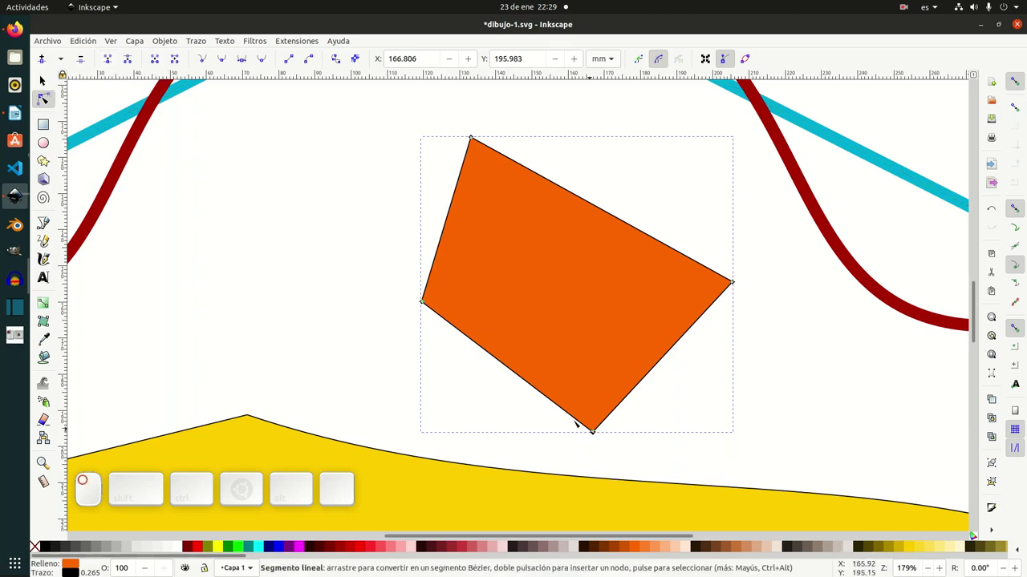
pyautogui.moveTo(425, 305); pyautogui.dragTo(329, 335)
pyautogui.hotkey('ctrl', 'z')
pyautogui.hotkey('ctrl', 'z')
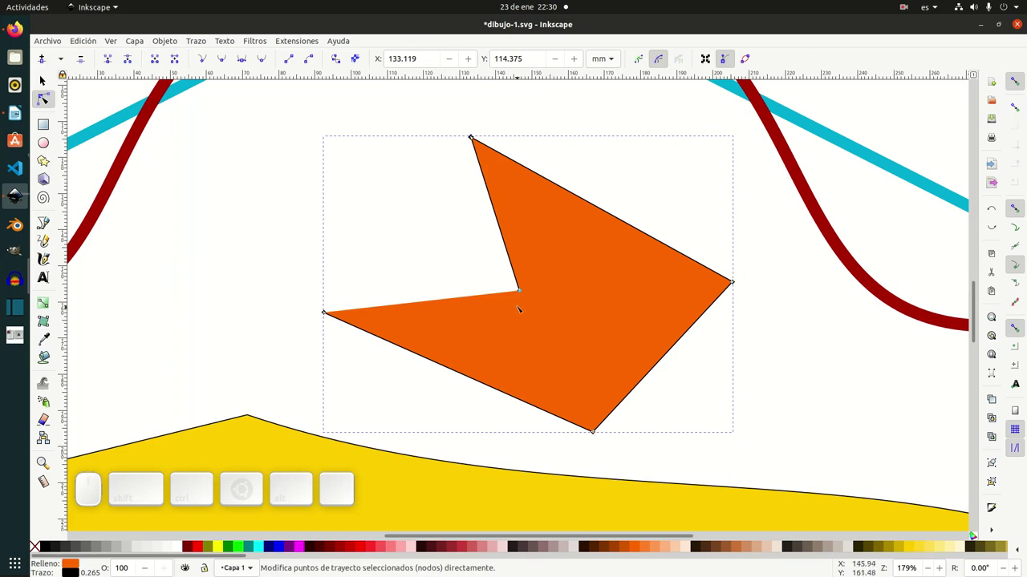
# Step: Select the orange path's two open end nodes and join them again to close the shape
pyautogui.moveTo(263, 291); pyautogui.dragTo(565, 347)
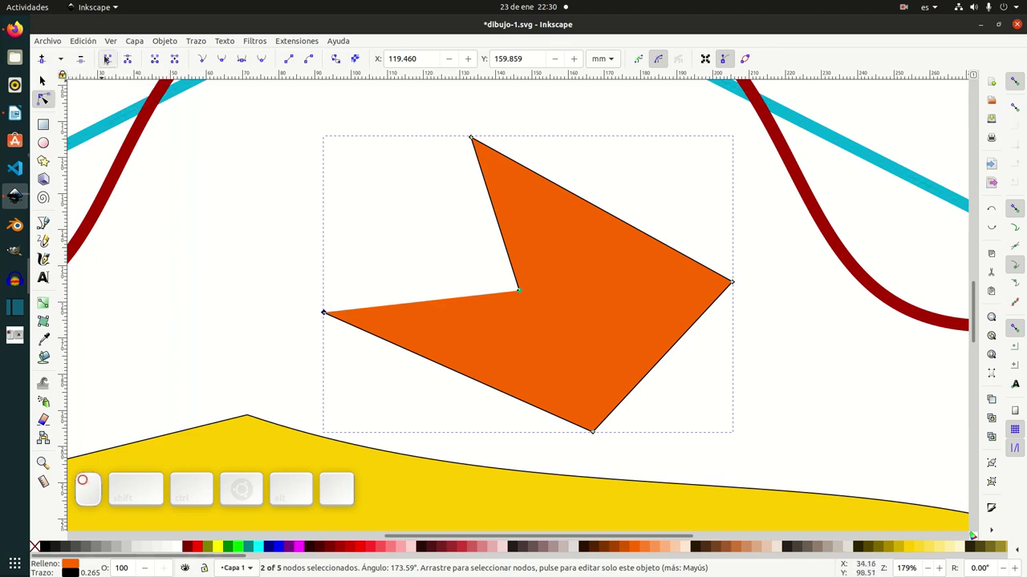
pyautogui.hotkey('shift', 'j')
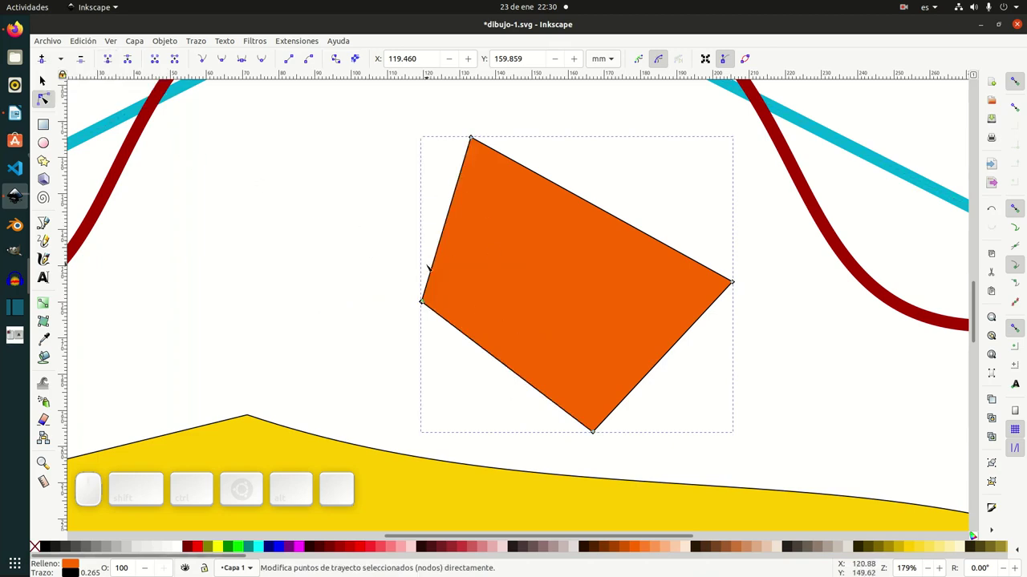
# Step: Break the orange path at its joined node and move the separated ends to about X 86.3, Y 157.4 mm and X 136.5, Y 152.5 mm
pyautogui.click(128, 64)
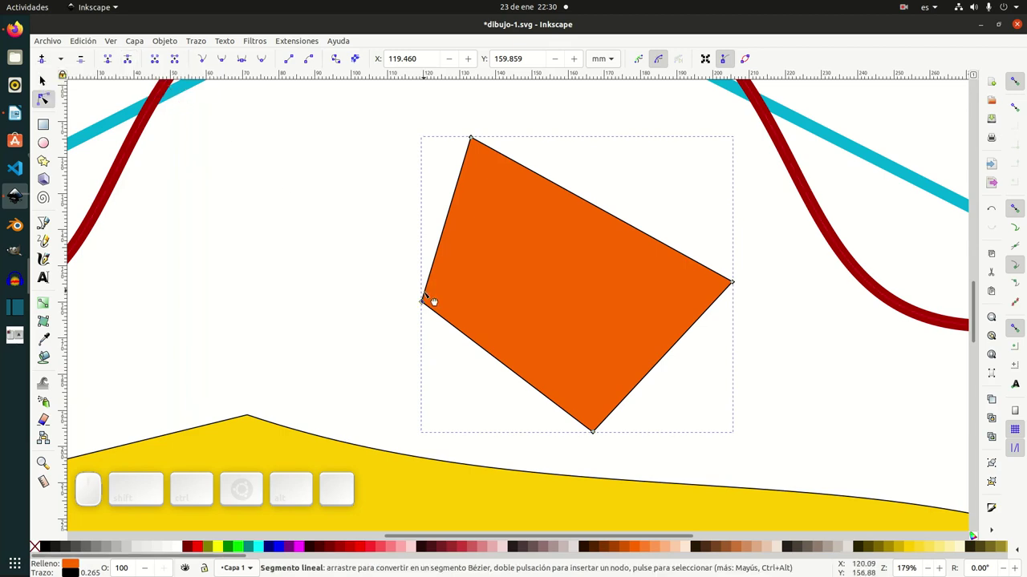
pyautogui.moveTo(427, 304); pyautogui.dragTo(290, 309)
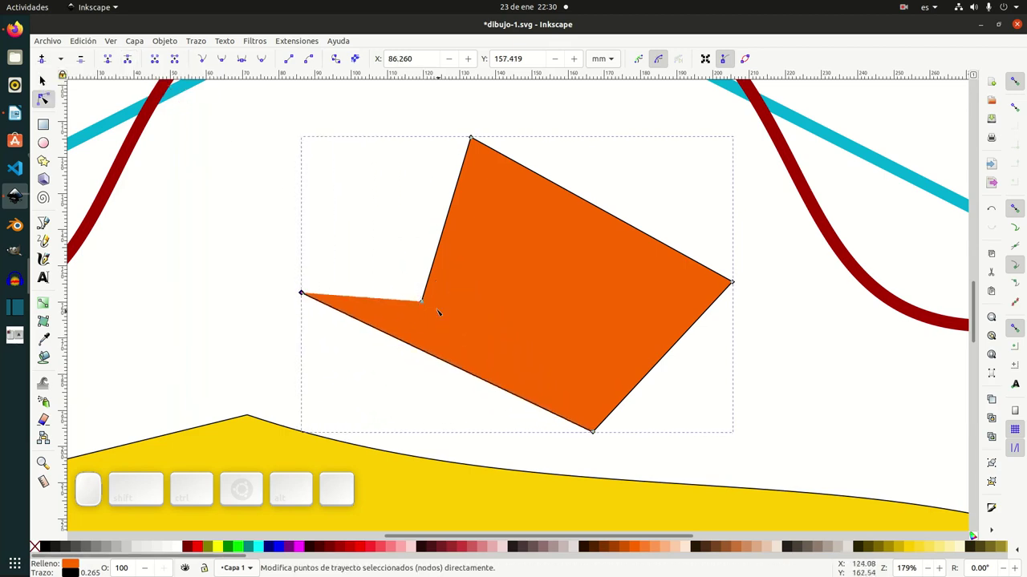
pyautogui.moveTo(426, 305); pyautogui.dragTo(488, 276)
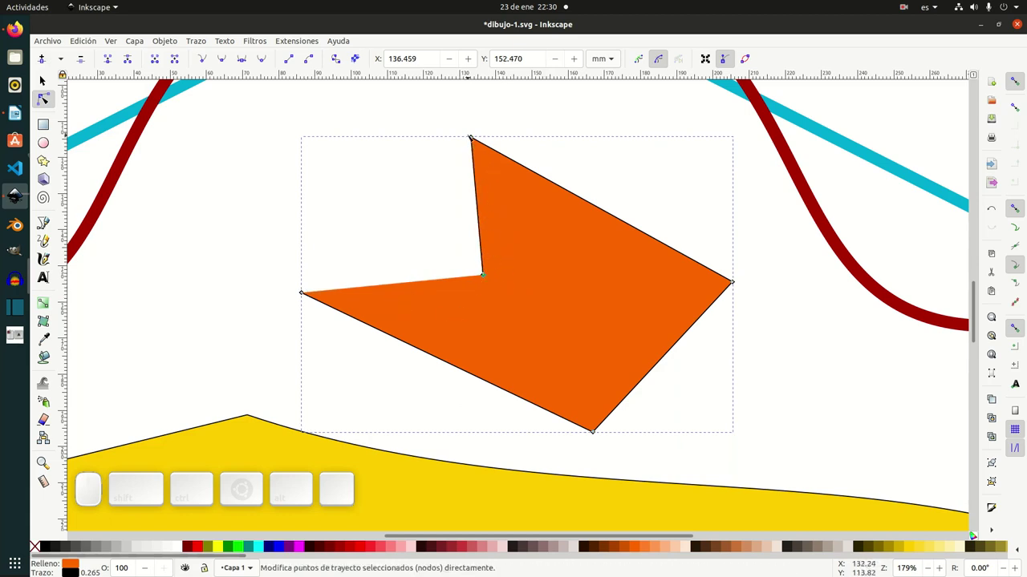
# Step: Move the orange path's top node to about X 134.6, Y 117.0 mm and break the path at that node
pyautogui.moveTo(466, 148); pyautogui.dragTo(477, 150)
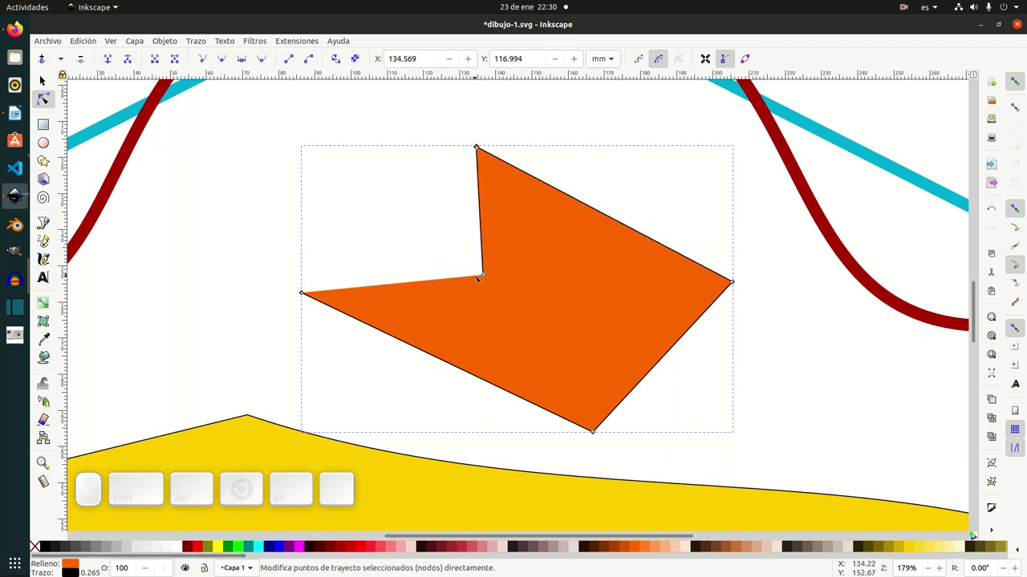
pyautogui.click(126, 62)
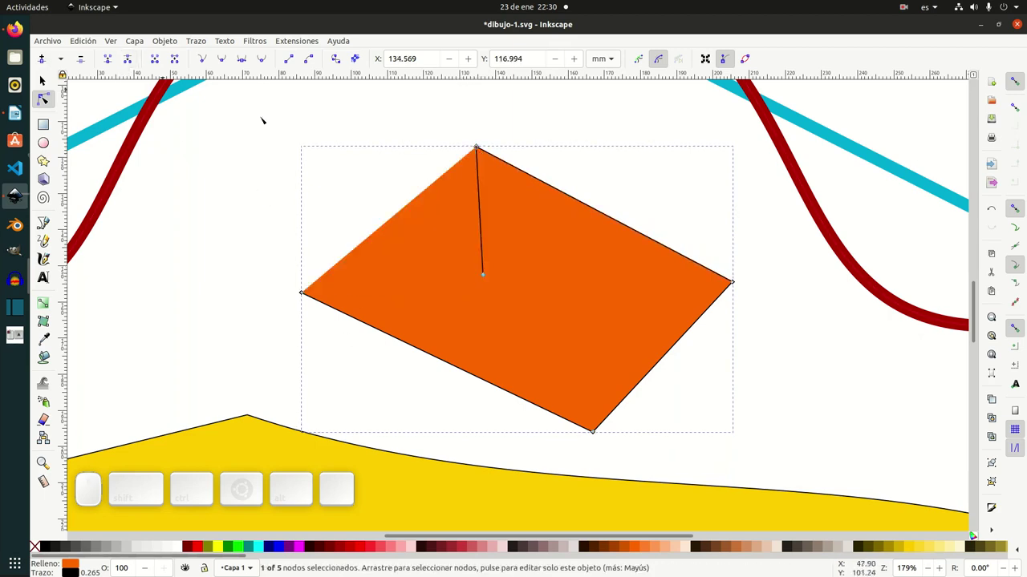
# Step: Rejoin the orange path at its top node, placed near X 131.7, Y 125.3 mm, and connect its left and inner end nodes with a new segment
pyautogui.moveTo(477, 153)
pyautogui.mouseDown()
pyautogui.moveTo(433, 235)
pyautogui.moveTo(476, 149)
pyautogui.mouseUp()
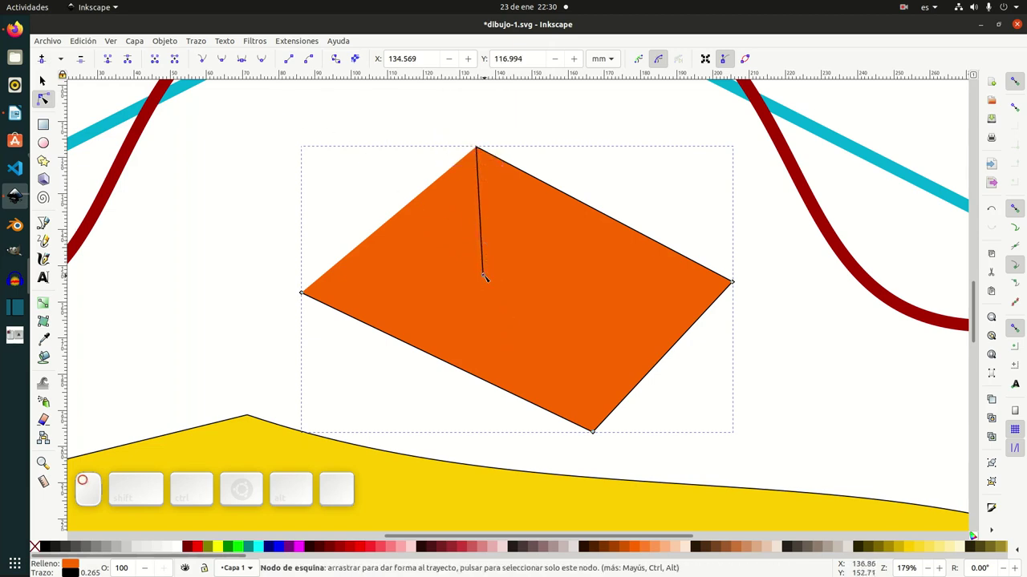
pyautogui.click(477, 149)
pyautogui.moveTo(476, 149); pyautogui.dragTo(455, 208)
pyautogui.moveTo(416, 138); pyautogui.dragTo(526, 232)
pyautogui.click(108, 60)
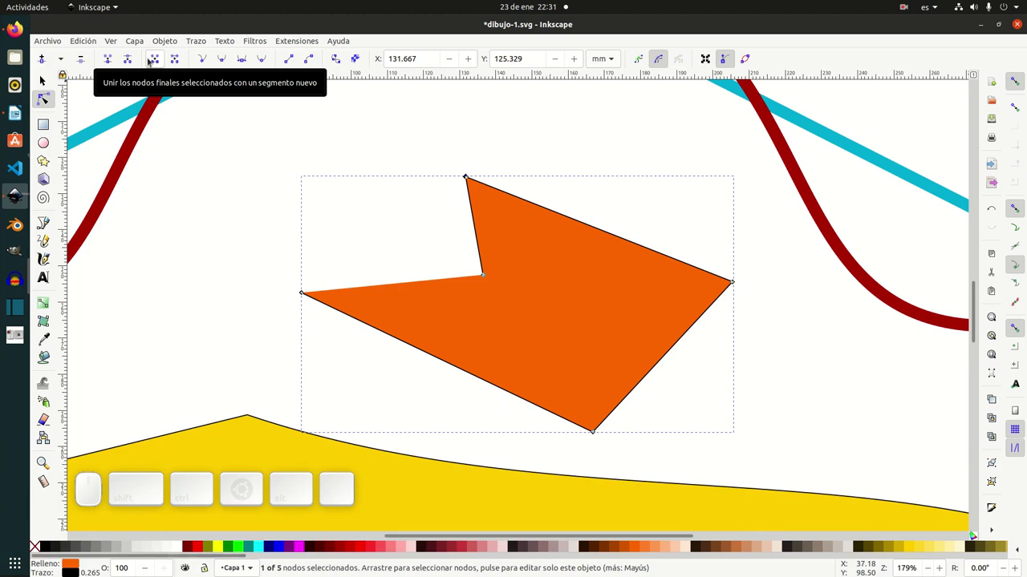
pyautogui.moveTo(249, 255); pyautogui.dragTo(526, 302)
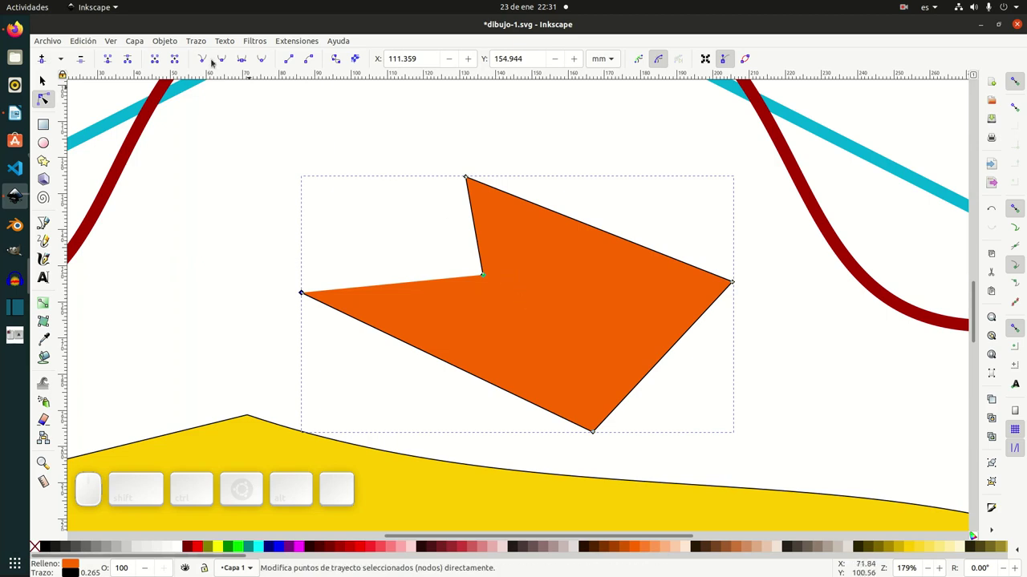
pyautogui.click(155, 61)
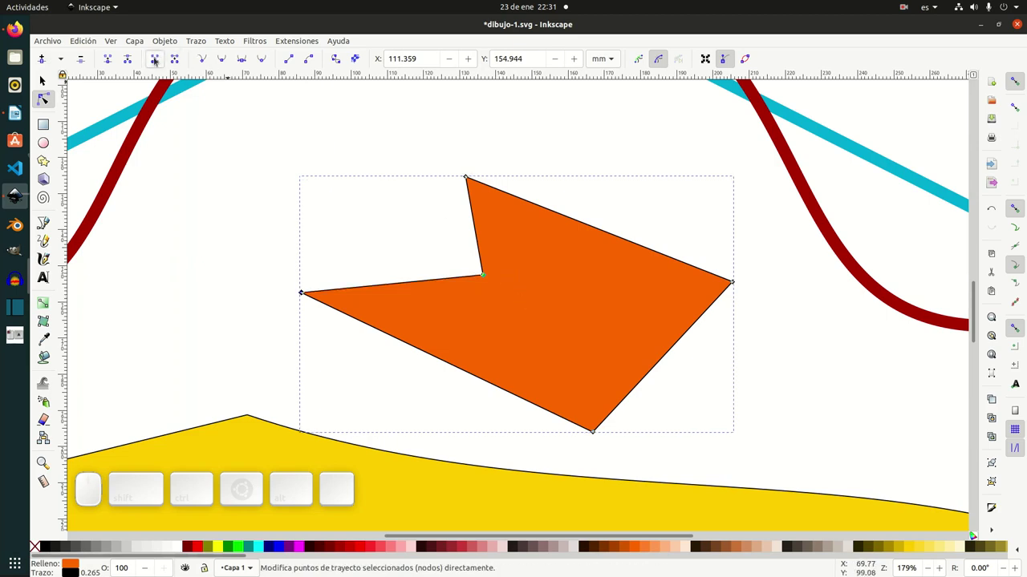
# Step: Move all the orange path's nodes downward together and place the inner node at about X 151.8, Y 174.4 mm
pyautogui.press('z')
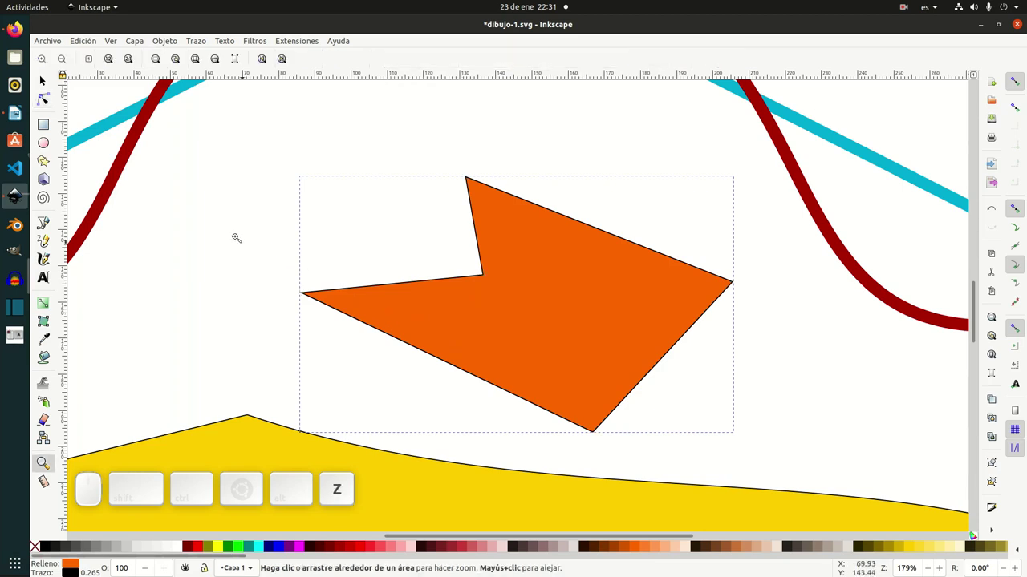
pyautogui.moveTo(219, 135); pyautogui.dragTo(794, 497)
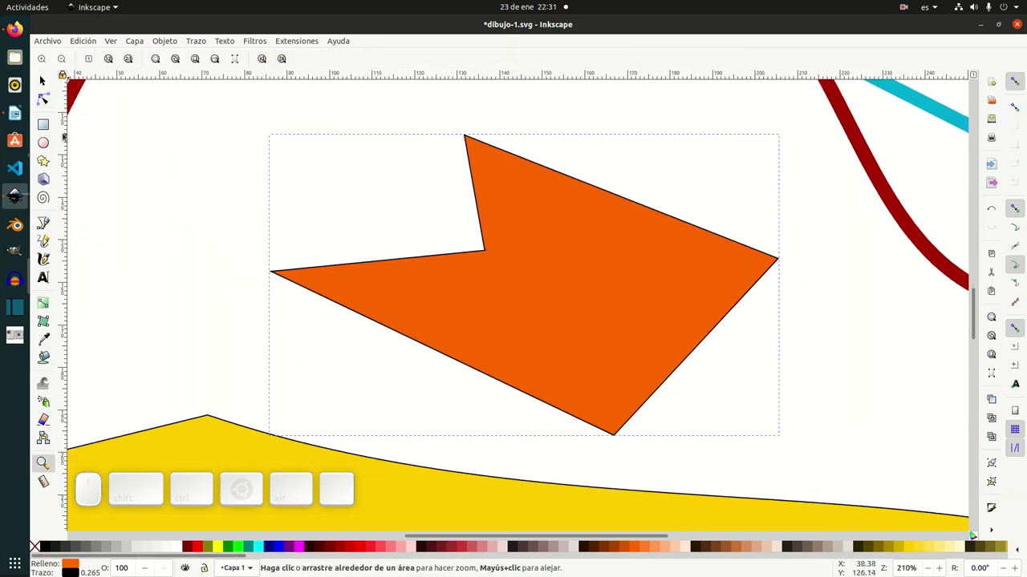
pyautogui.click(43, 99)
pyautogui.moveTo(211, 105); pyautogui.dragTo(804, 438)
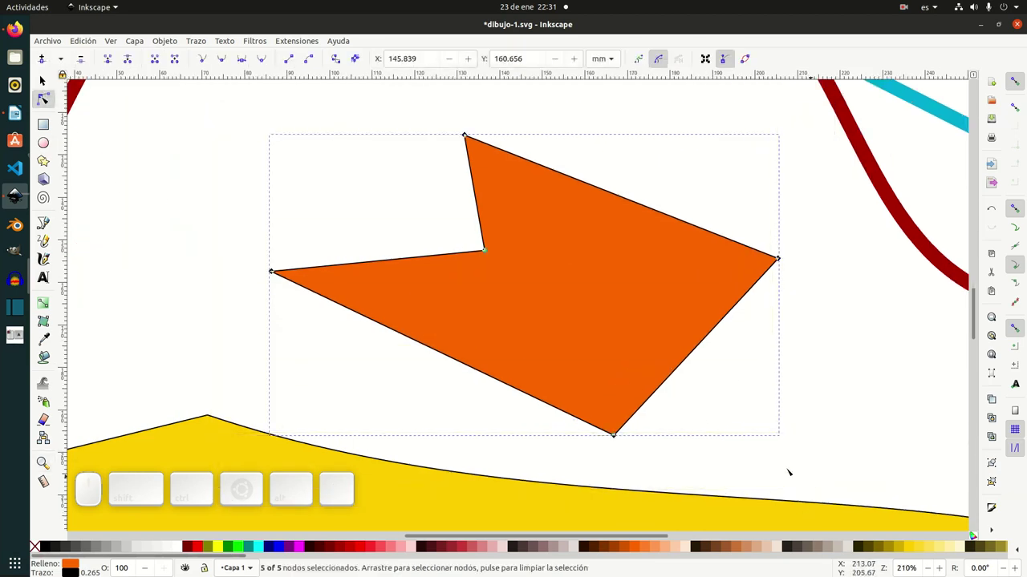
pyautogui.moveTo(485, 257); pyautogui.dragTo(550, 344)
pyautogui.click(506, 327)
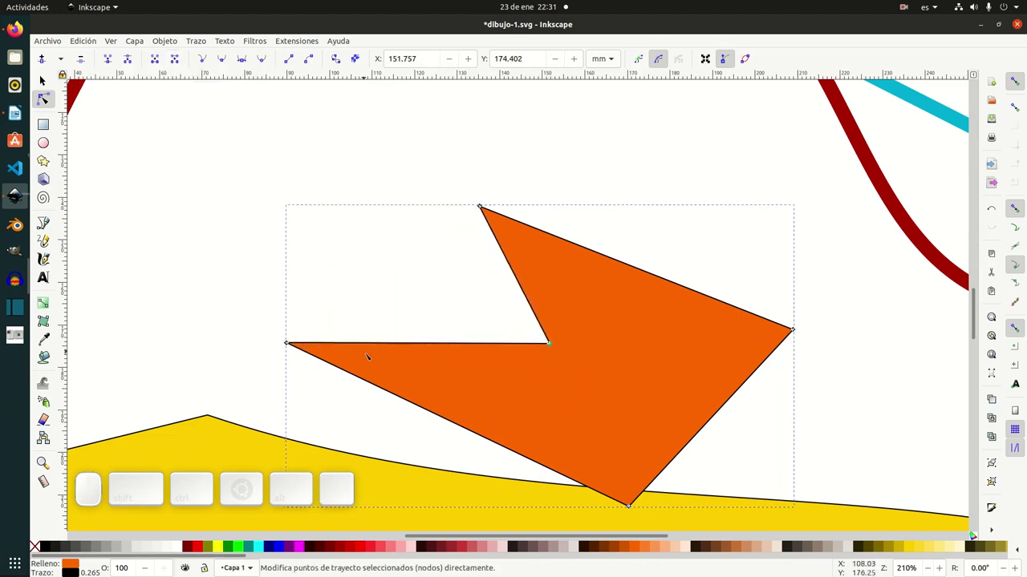
# Step: Delete the segment between the orange path's top and inner nodes and move the freed inner end to about X 118.6, Y 156.7 mm
pyautogui.moveTo(442, 172); pyautogui.dragTo(594, 380)
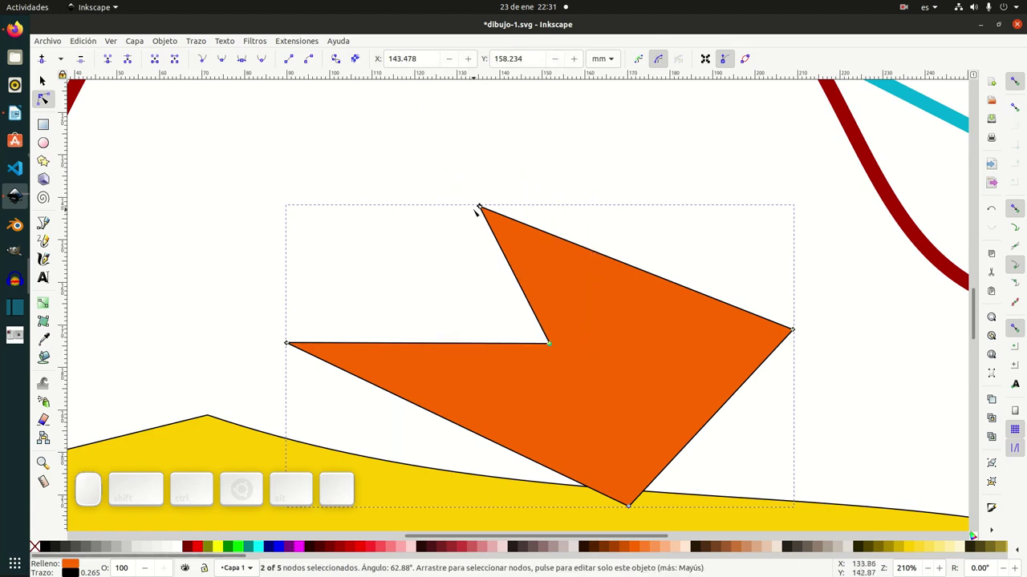
pyautogui.click(174, 59)
pyautogui.moveTo(556, 349); pyautogui.dragTo(368, 258)
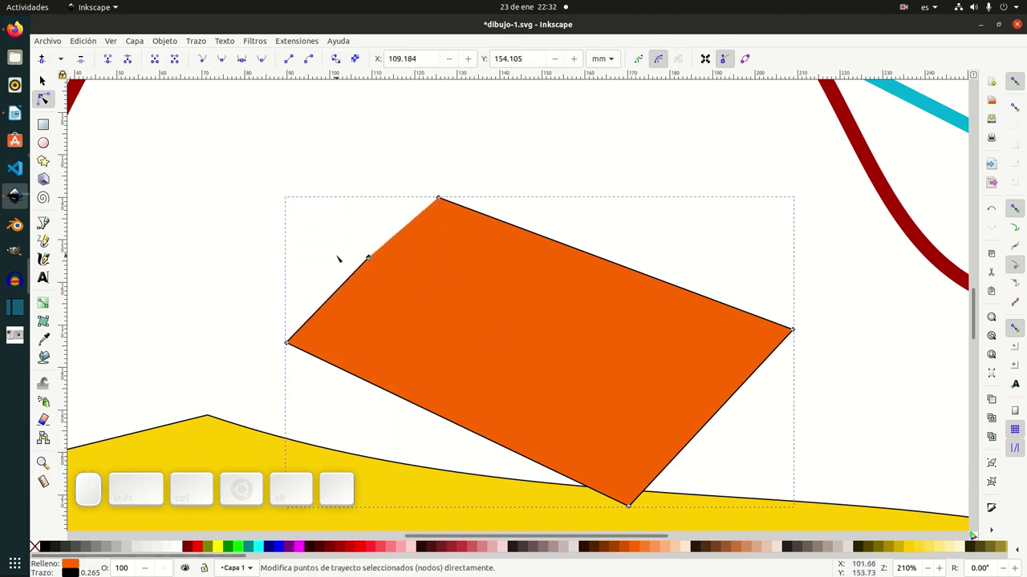
pyautogui.moveTo(368, 259); pyautogui.dragTo(409, 269)
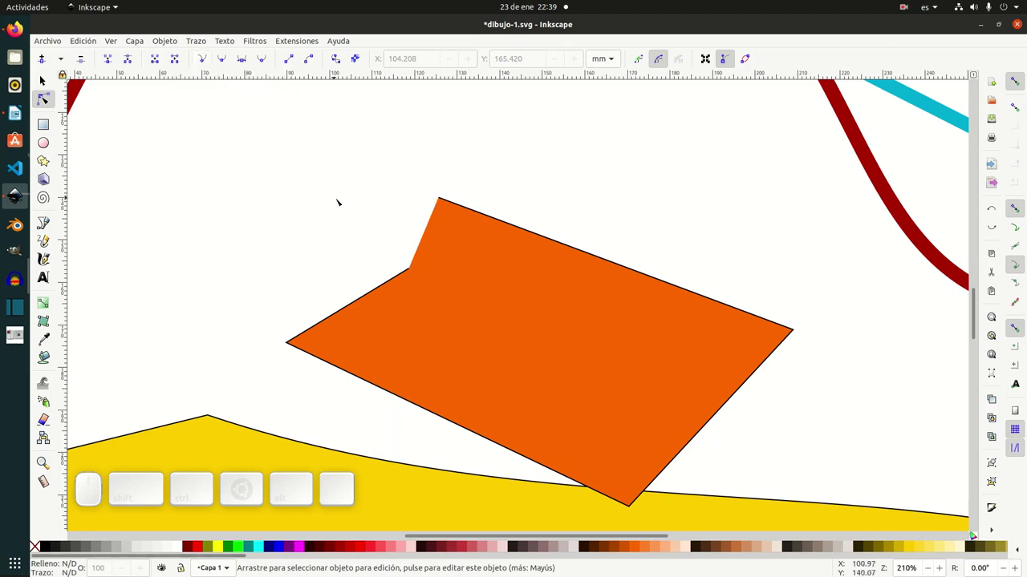
# Step: Join the orange path's two open end nodes with a new segment and move its left node to about X 103.7, Y 169.3 mm
pyautogui.click(461, 308)
pyautogui.moveTo(339, 173); pyautogui.dragTo(483, 299)
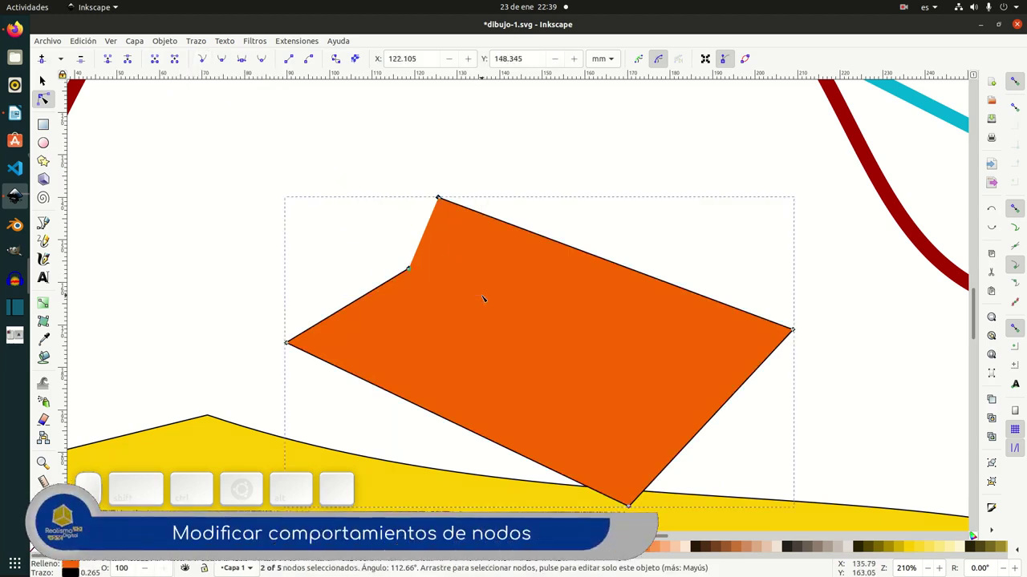
pyautogui.click(175, 59)
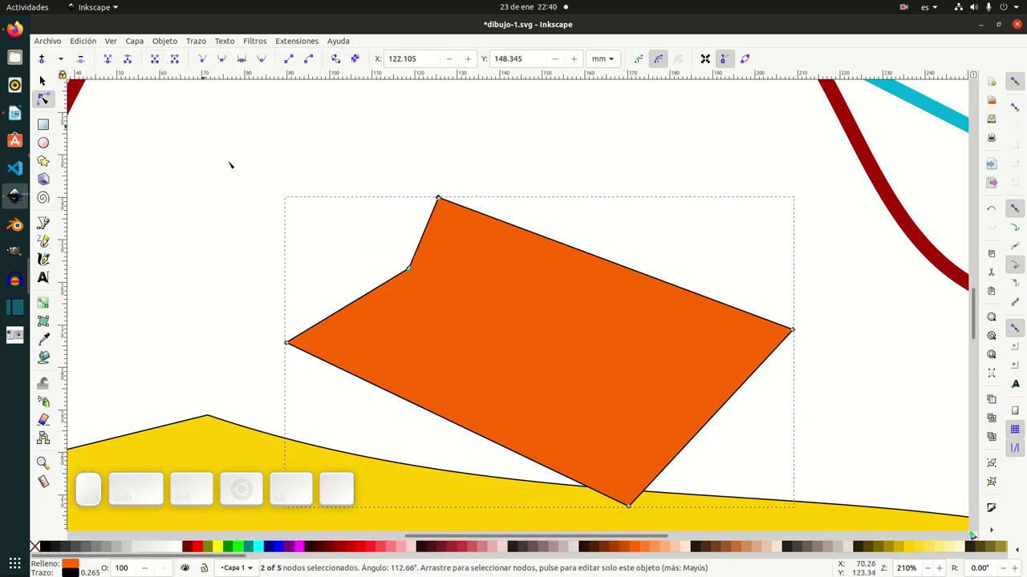
pyautogui.click(330, 275)
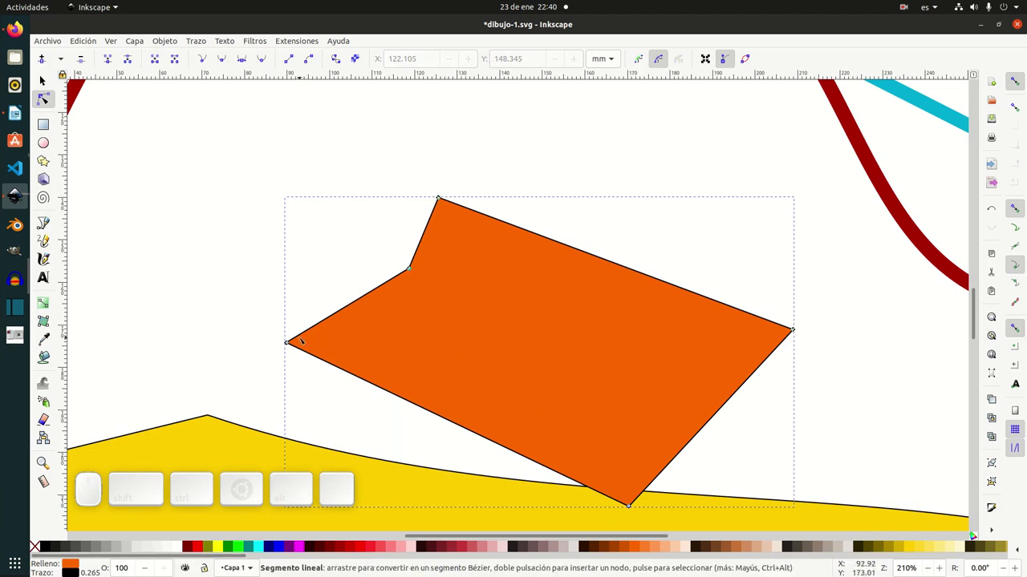
pyautogui.moveTo(287, 343); pyautogui.dragTo(347, 324)
# Step: Convert the orange path's inner node to a corner node
pyautogui.press('z')
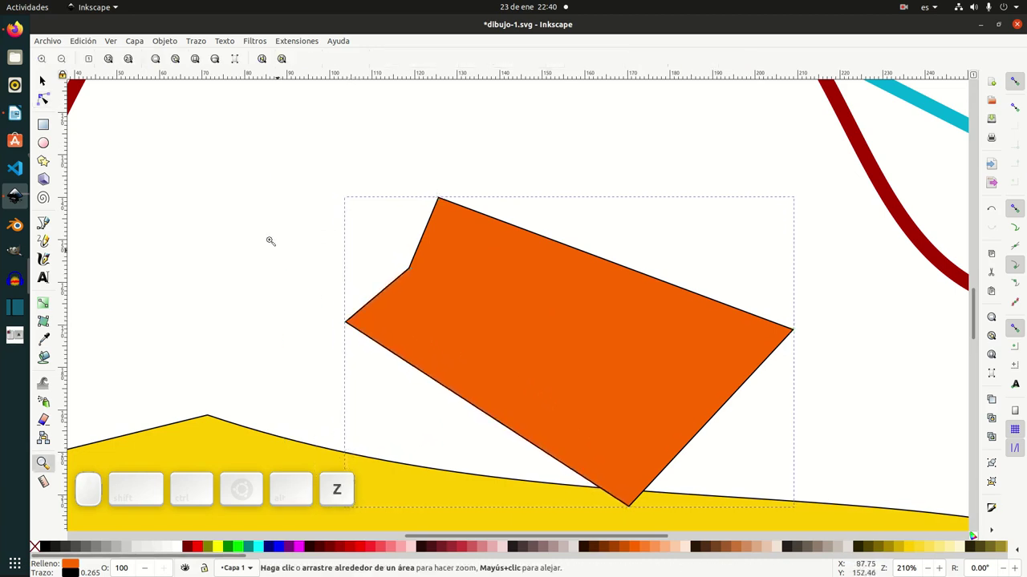
pyautogui.moveTo(238, 160); pyautogui.dragTo(546, 380)
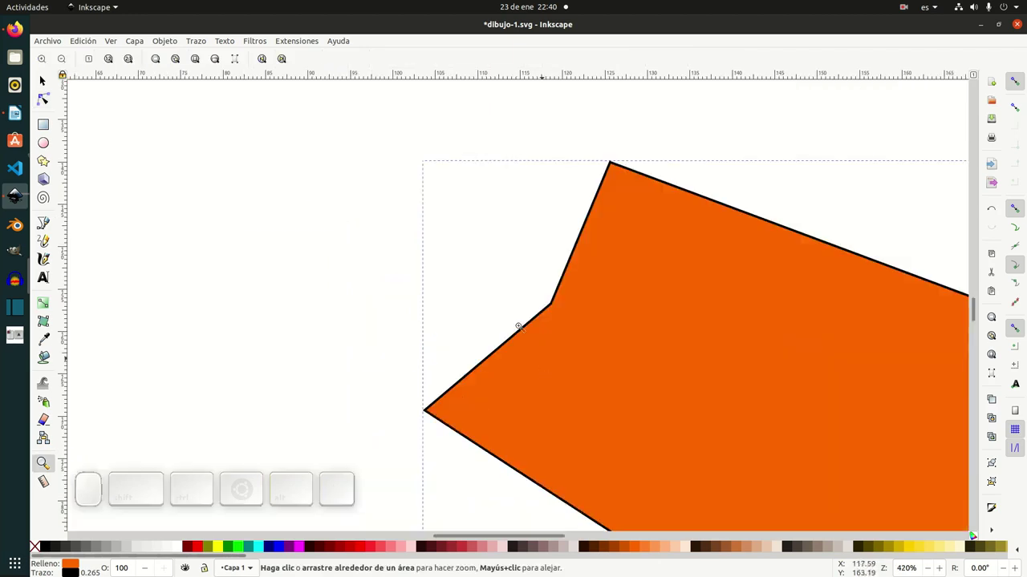
pyautogui.click(42, 81)
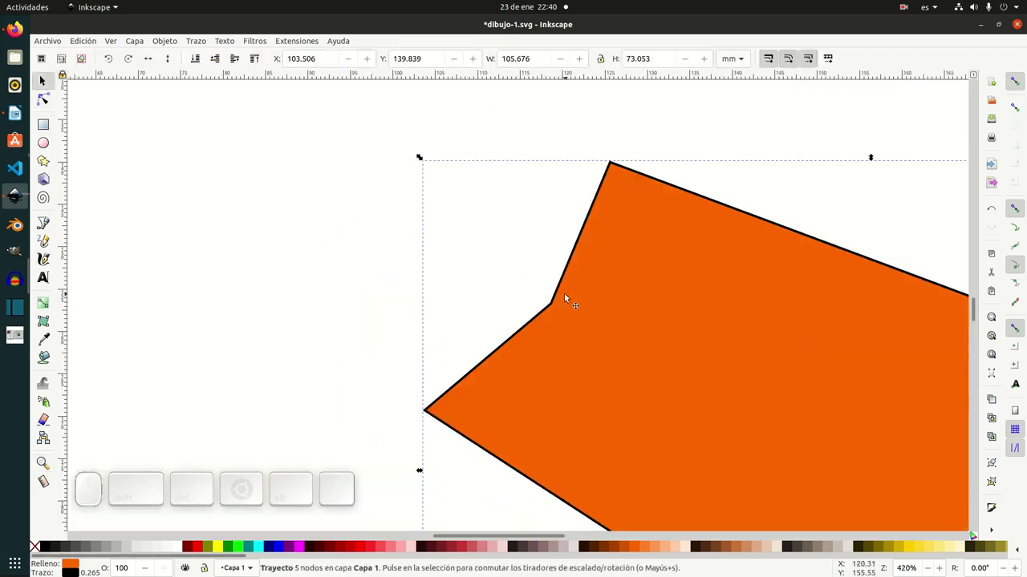
pyautogui.click(44, 101)
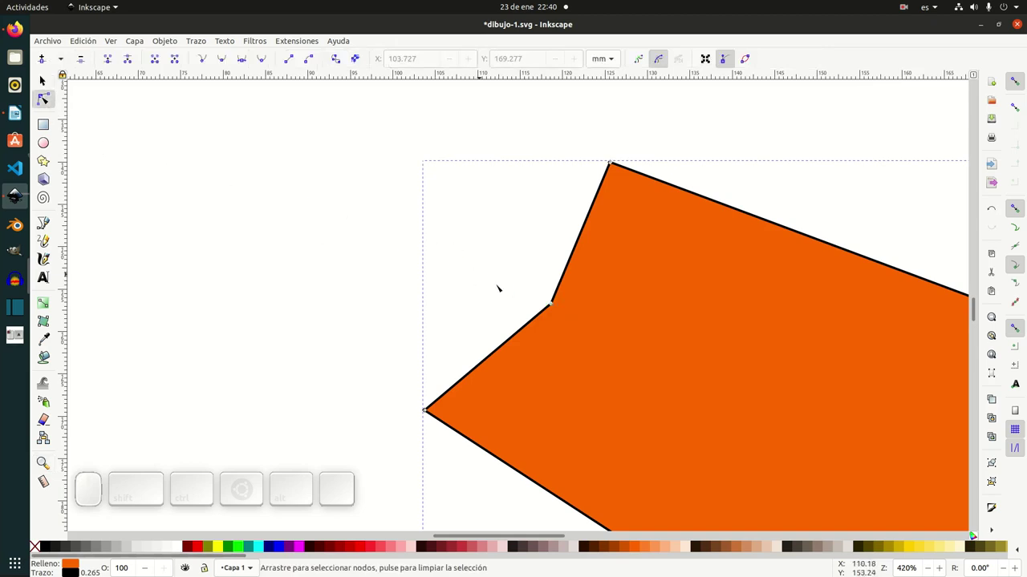
pyautogui.click(551, 308)
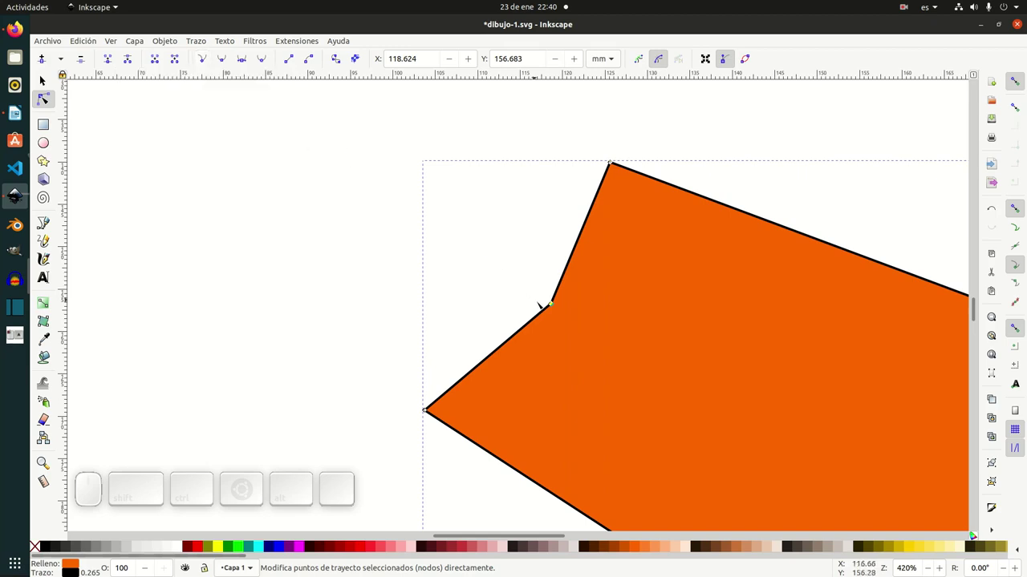
pyautogui.click(202, 59)
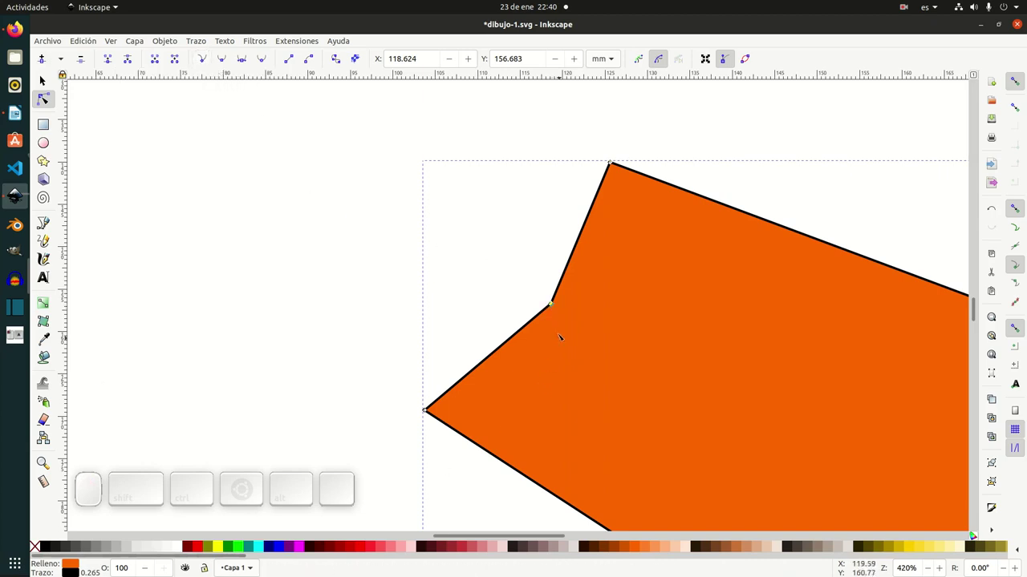
# Step: Move the inner corner node to about X 119.3, Y 158.4 mm and bend the segment toward the left node outward into a curve
pyautogui.moveTo(568, 319)
pyautogui.mouseDown()
pyautogui.moveTo(666, 385)
pyautogui.moveTo(495, 263)
pyautogui.moveTo(470, 259)
pyautogui.moveTo(603, 348)
pyautogui.moveTo(508, 289)
pyautogui.moveTo(560, 328)
pyautogui.mouseUp()
pyautogui.moveTo(506, 371); pyautogui.dragTo(476, 335)
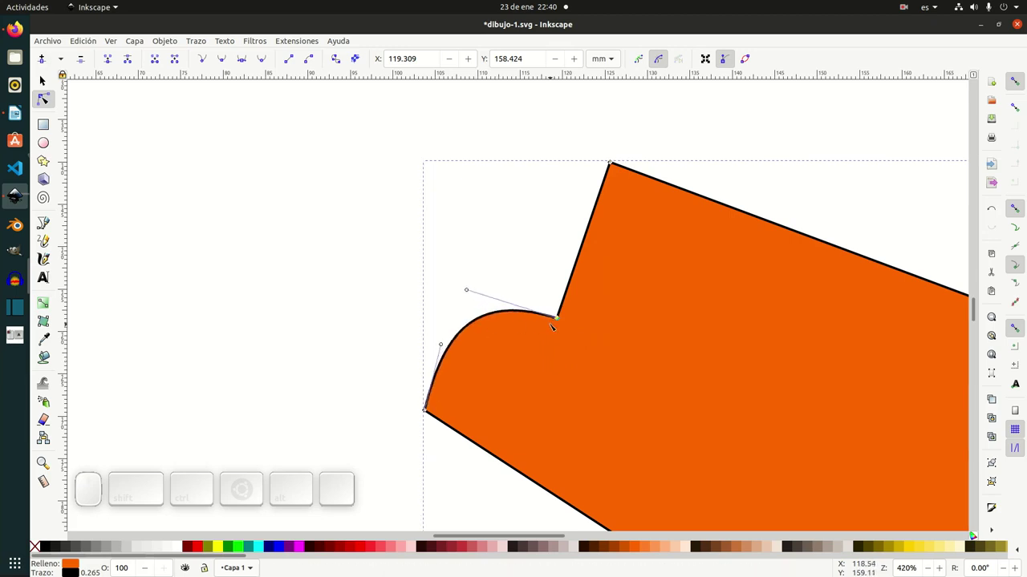
# Step: Straighten the curved segment by reapplying the corner type to both the inner node and the left node
pyautogui.click(202, 60)
pyautogui.click(557, 318)
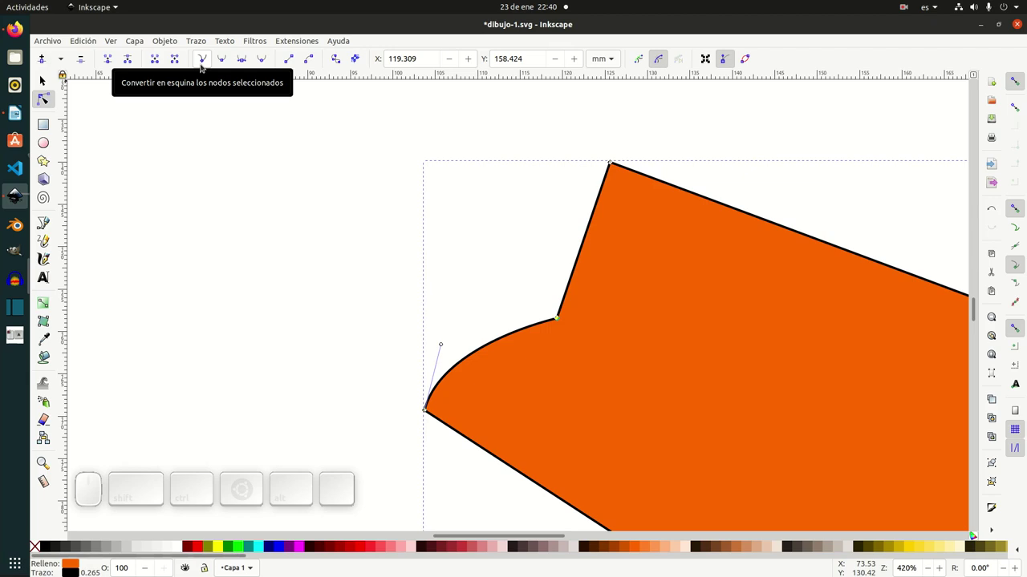
pyautogui.click(424, 412)
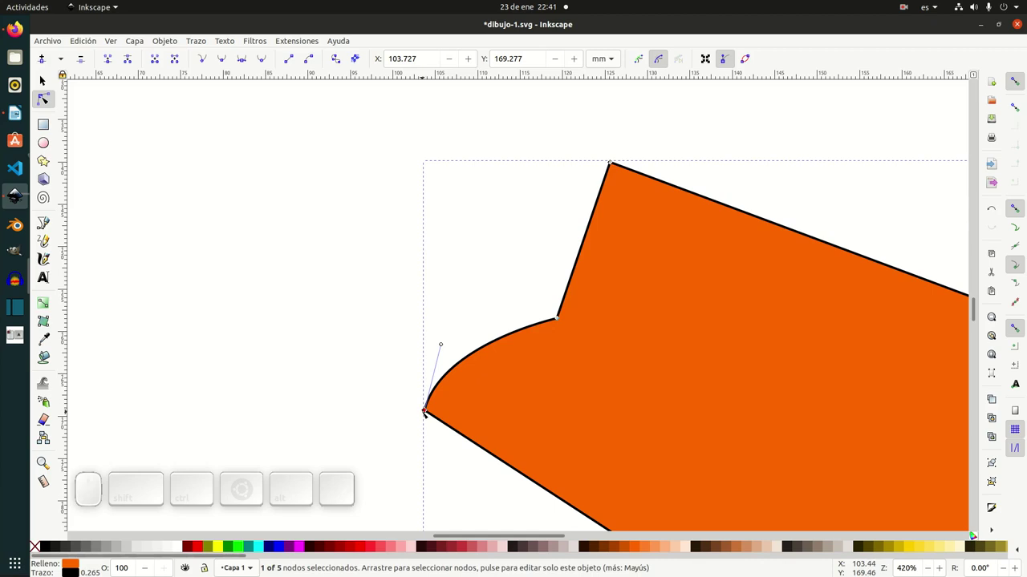
pyautogui.click(207, 62)
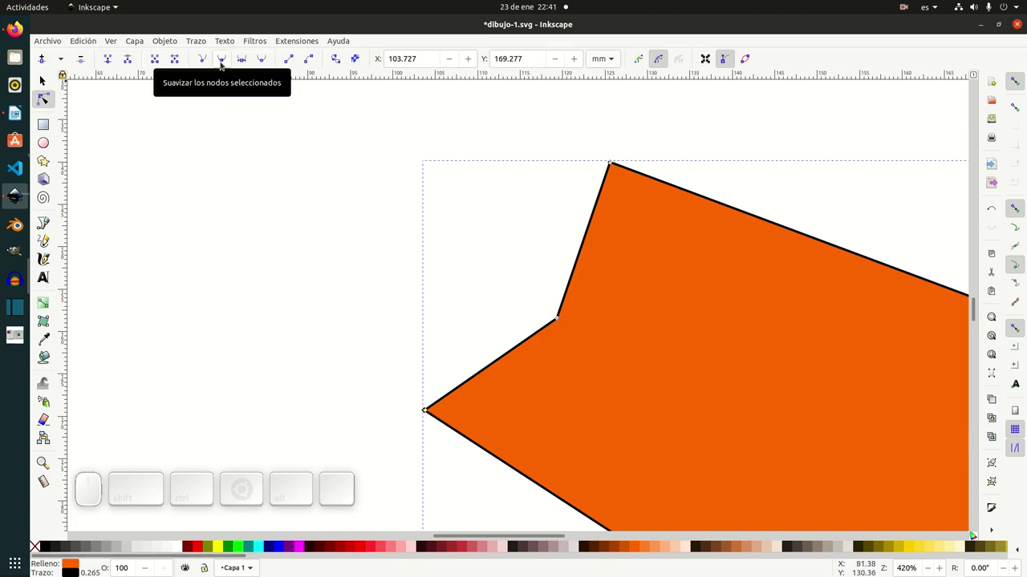
# Step: Make the orange path's inner node smooth and reshape the adjoining curves by rotating and lengthening its handles
pyautogui.click(558, 319)
pyautogui.click(221, 59)
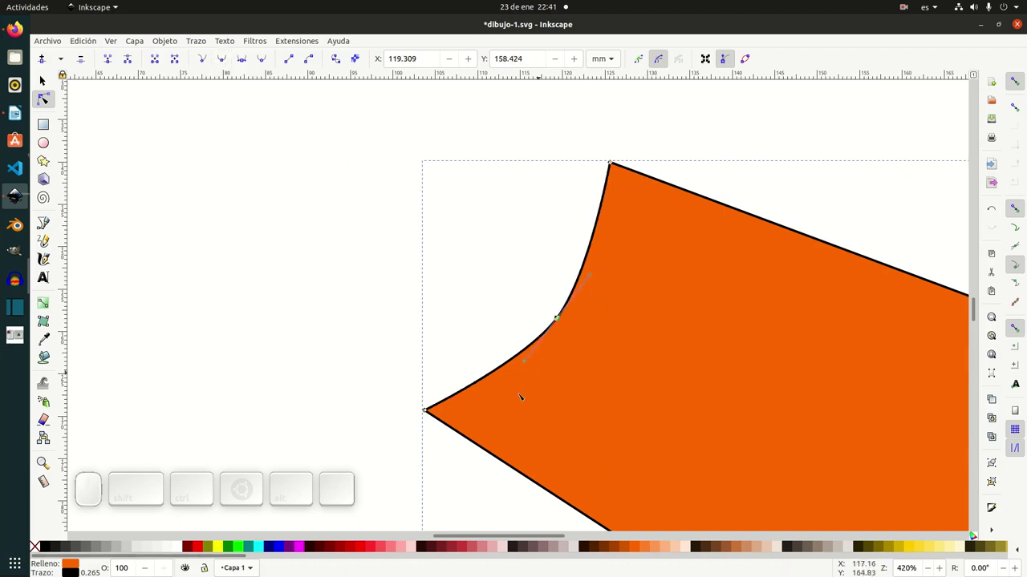
pyautogui.moveTo(592, 277); pyautogui.dragTo(647, 279)
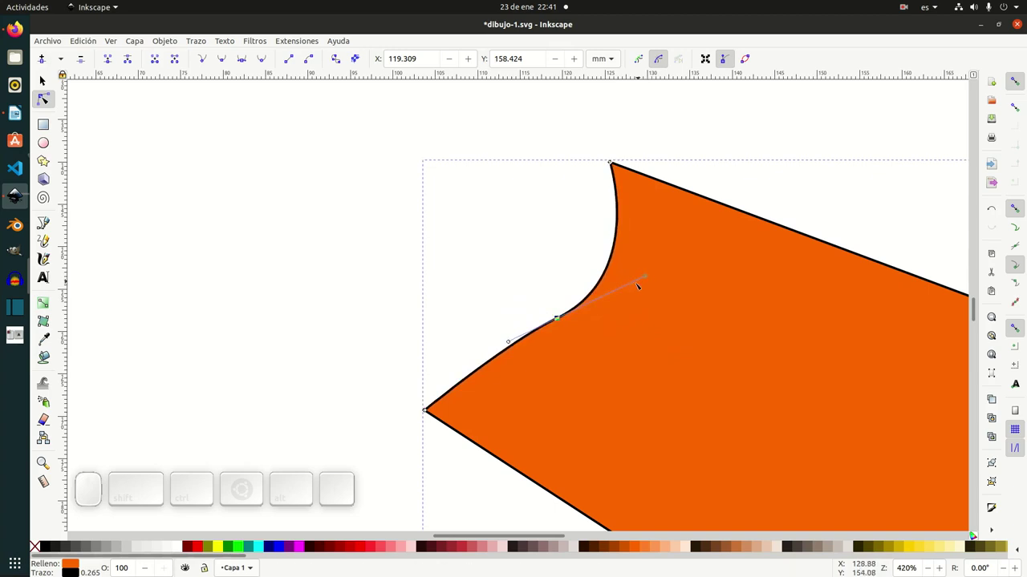
pyautogui.moveTo(508, 342); pyautogui.dragTo(620, 451)
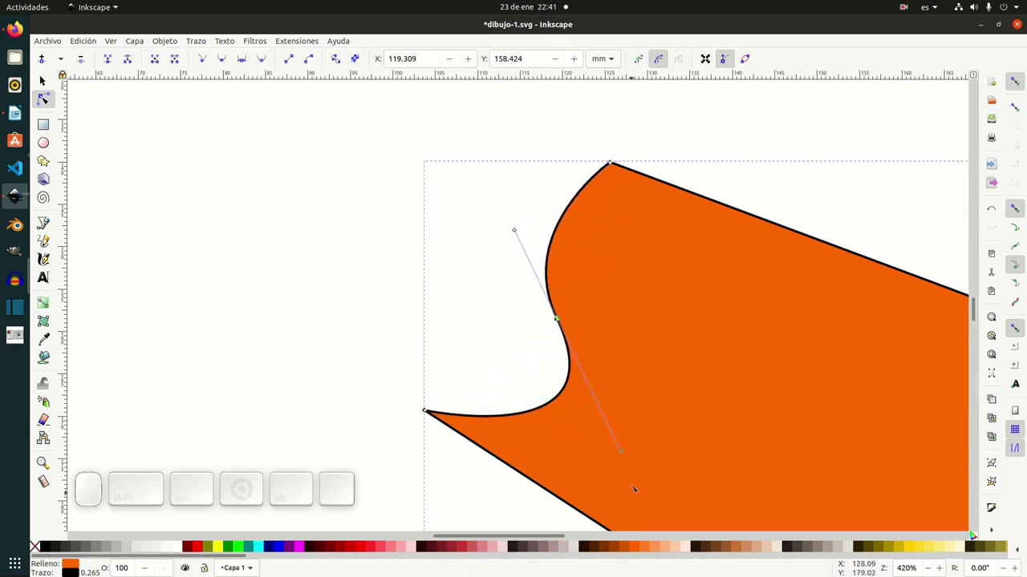
pyautogui.moveTo(623, 457); pyautogui.dragTo(503, 389)
# Step: Make the inner node symmetric and swing its handles out and back to reshape both adjoining curves
pyautogui.click(555, 316)
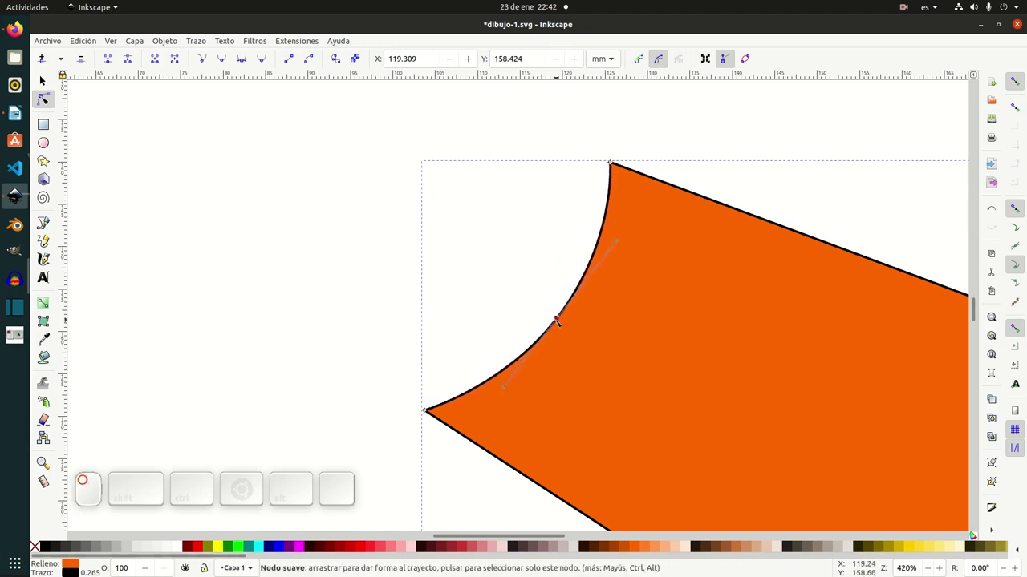
pyautogui.click(242, 63)
pyautogui.moveTo(503, 394); pyautogui.dragTo(661, 468)
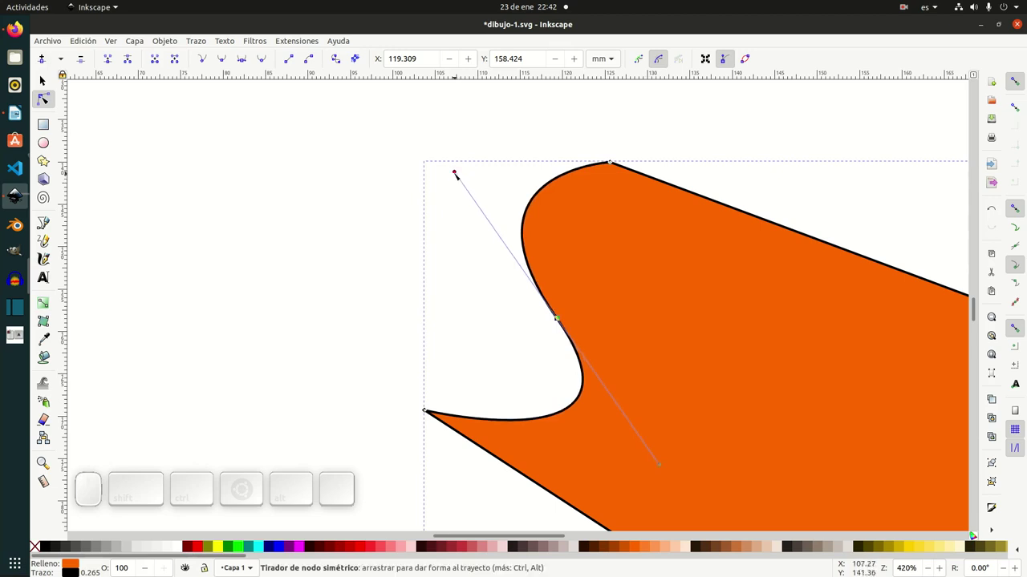
pyautogui.moveTo(661, 468); pyautogui.dragTo(511, 384)
# Step: Set the inner node to auto-smooth and pull its upper handle slightly outward by hand
pyautogui.click(558, 320)
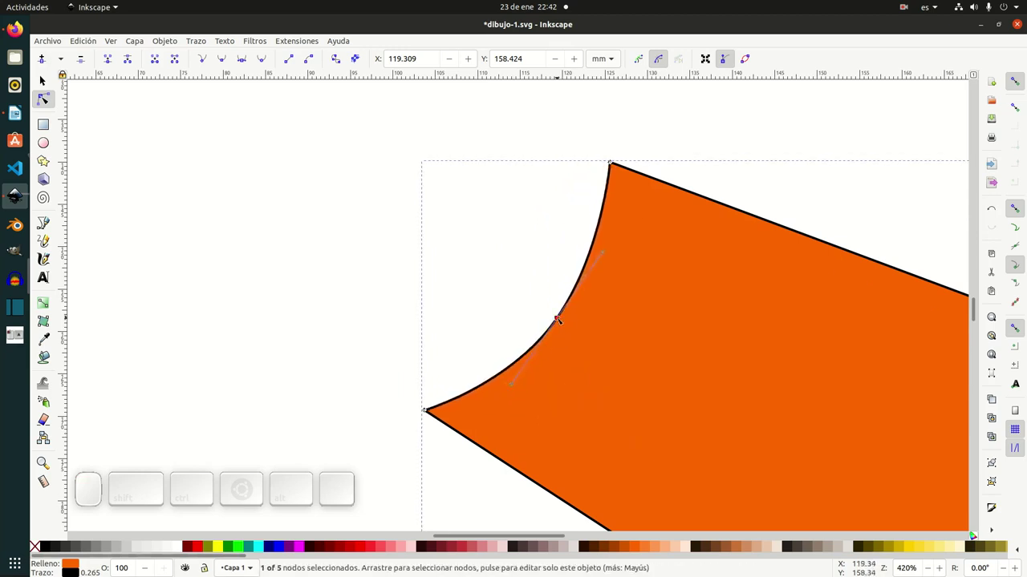
pyautogui.click(259, 62)
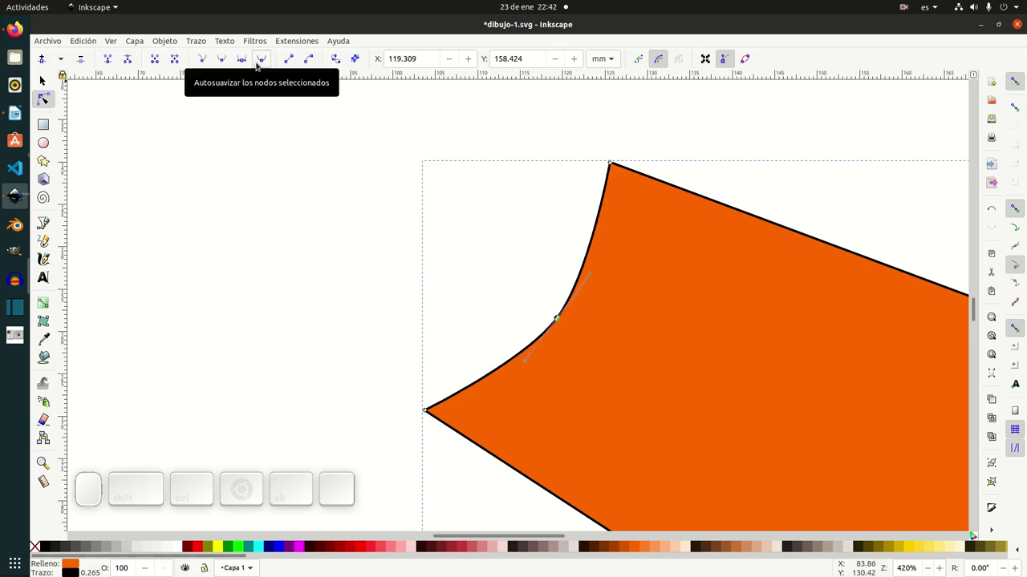
pyautogui.click(593, 280)
pyautogui.click(559, 324)
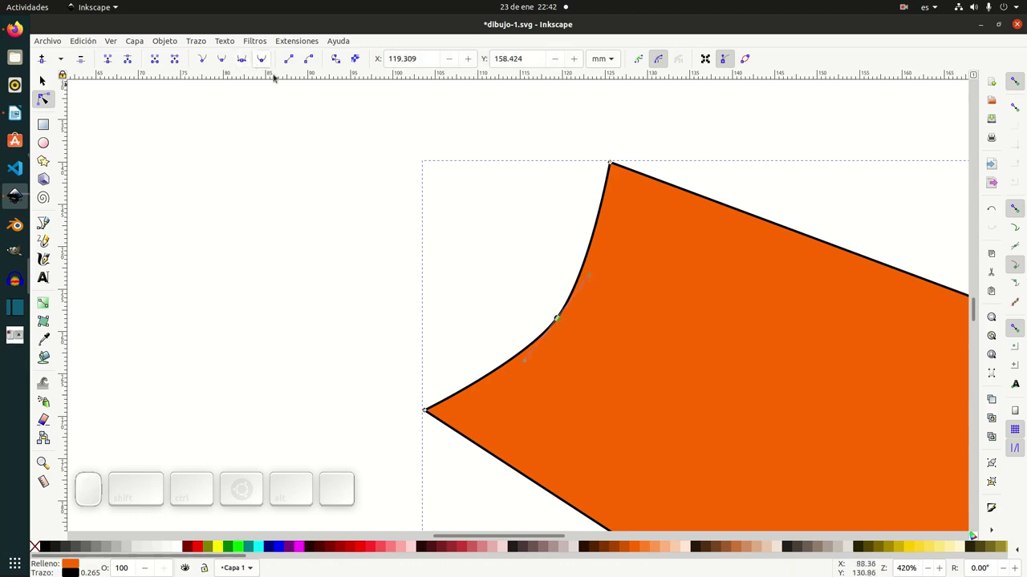
pyautogui.moveTo(589, 277); pyautogui.dragTo(606, 254)
# Step: Select only the orange path's inner node again and reapply auto-smoothing to it
pyautogui.moveTo(237, 129); pyautogui.dragTo(660, 455)
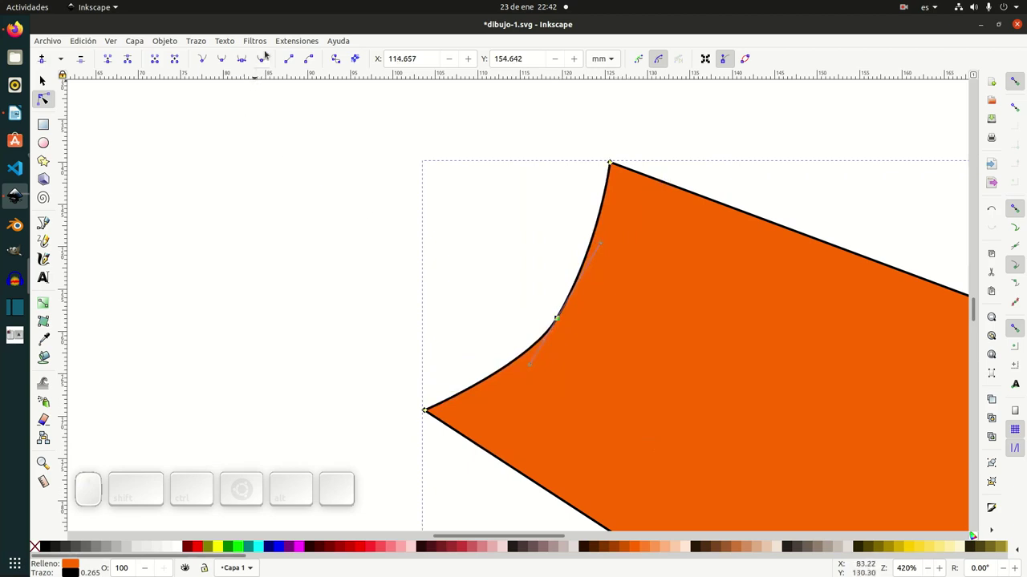
pyautogui.click(430, 246)
pyautogui.click(556, 320)
pyautogui.click(263, 60)
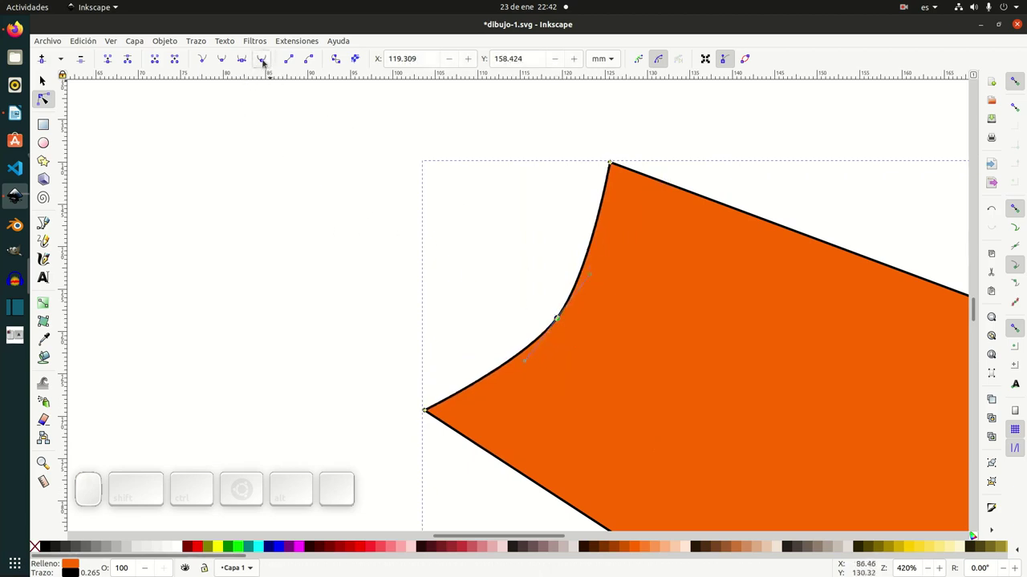
# Step: Move the auto-smoothed inner node to about X 124.7, Y 161.3 mm and stretch its upper handle down into the shape's interior
pyautogui.moveTo(555, 320); pyautogui.dragTo(602, 343)
pyautogui.moveTo(639, 296); pyautogui.dragTo(739, 395)
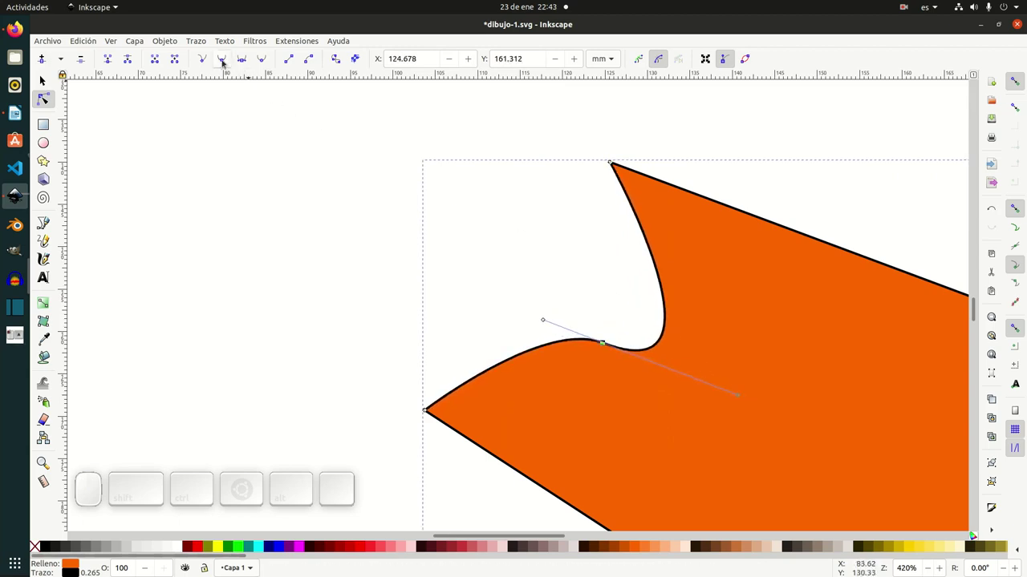
# Step: Select the orange path's top-left node and make it auto-smooth
pyautogui.click(609, 164)
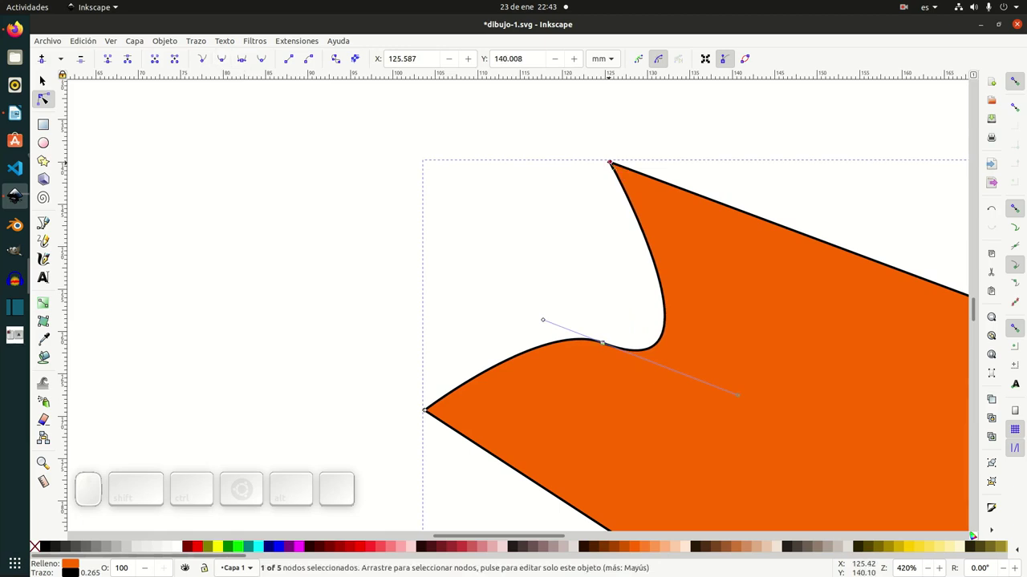
pyautogui.click(262, 60)
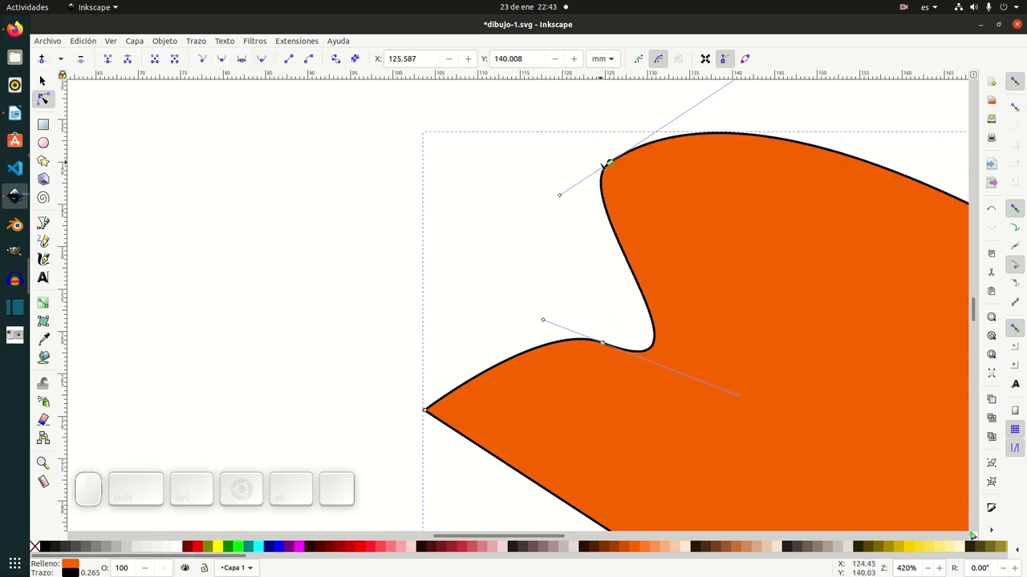
pyautogui.scroll(-2, 715, 268)
pyautogui.scroll(3, 715, 270)
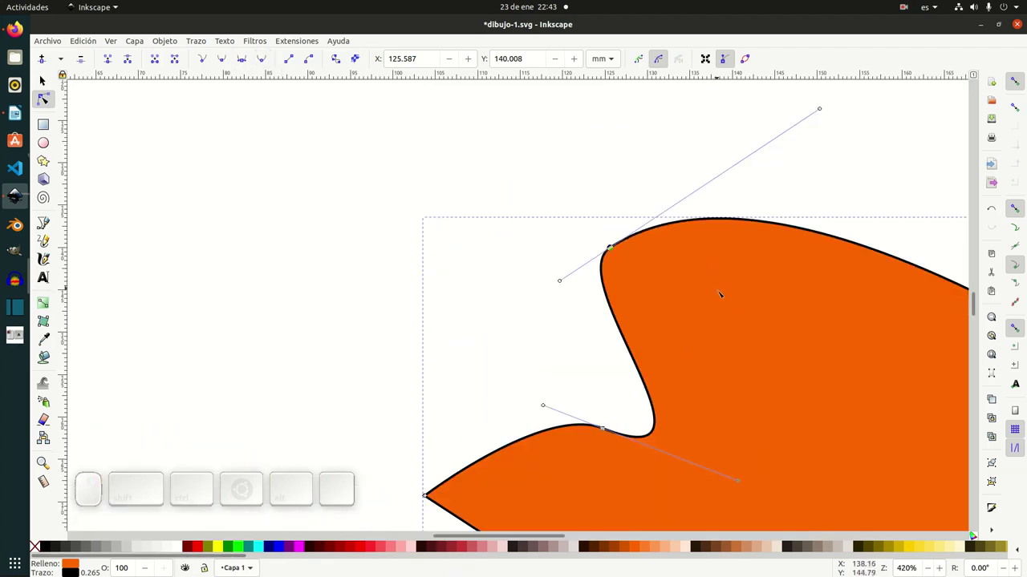
# Step: Try to straighten the path with only the auto-smoothed top node selected, and swing its long handle down along the upper edge
pyautogui.keyDown('ctrl'); pyautogui.scroll(-2, 701, 401); pyautogui.keyUp('ctrl')
pyautogui.keyDown('ctrl'); pyautogui.scroll(1, 701, 392); pyautogui.keyUp('ctrl')
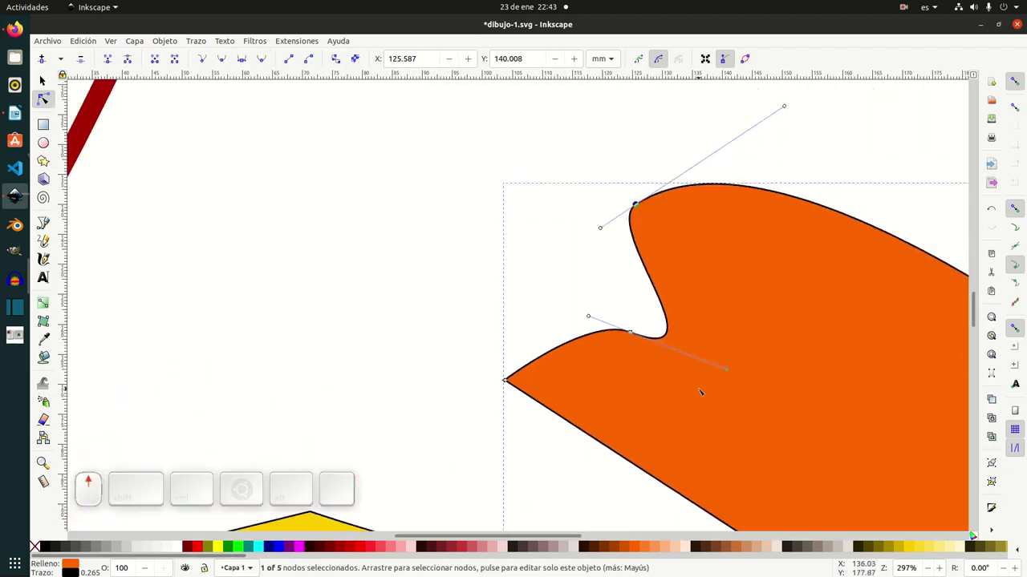
pyautogui.keyDown('ctrl'); pyautogui.scroll(-2, 724, 318); pyautogui.keyUp('ctrl')
pyautogui.keyDown('ctrl'); pyautogui.scroll(1, 720, 317); pyautogui.keyUp('ctrl')
pyautogui.scroll(-2, 720, 318)
pyautogui.scroll(2, 721, 318)
pyautogui.keyDown('shift'); pyautogui.hscroll(2, 657, 280); pyautogui.keyUp('shift')
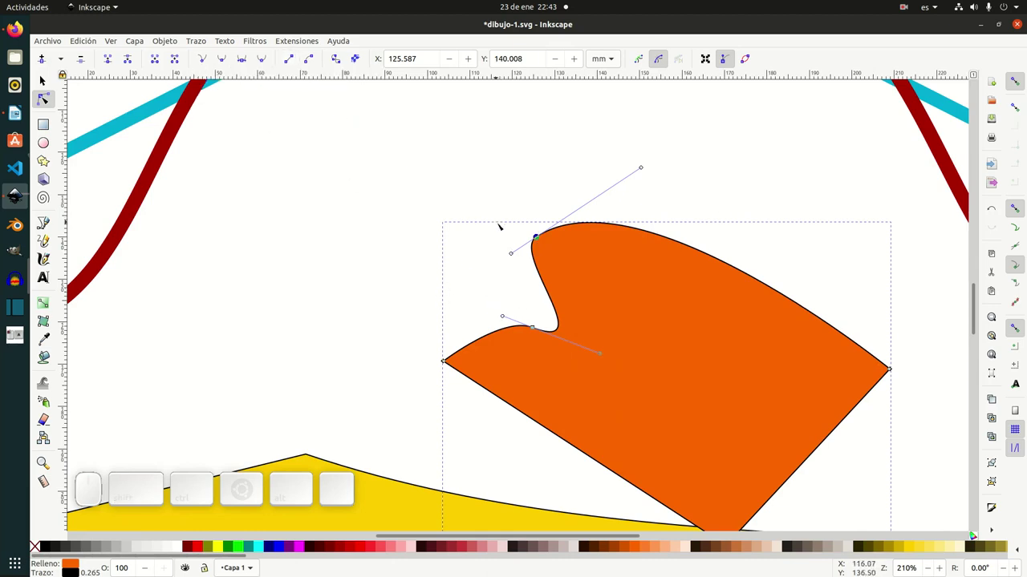
pyautogui.click(289, 61)
pyautogui.click(536, 238)
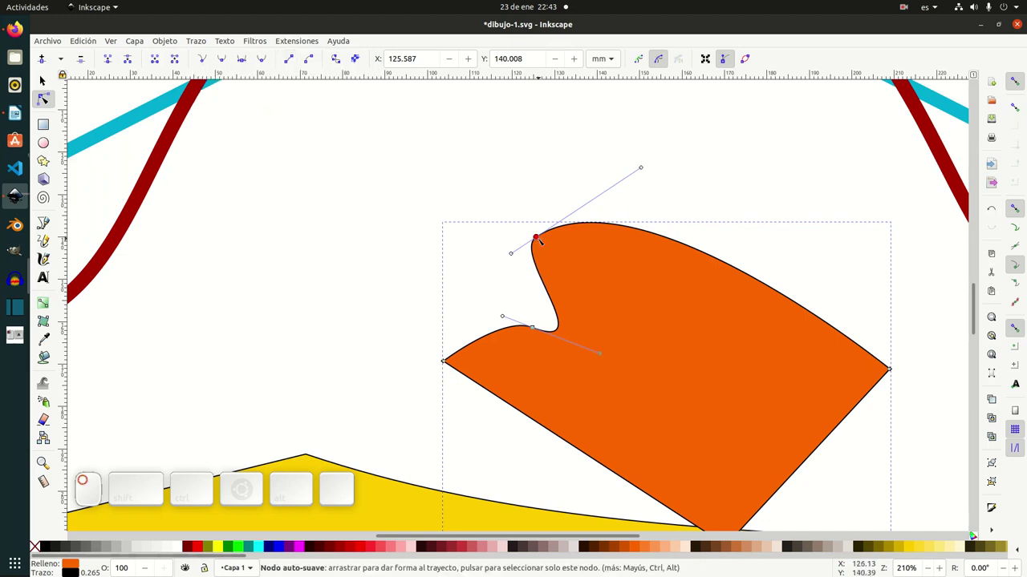
pyautogui.click(290, 61)
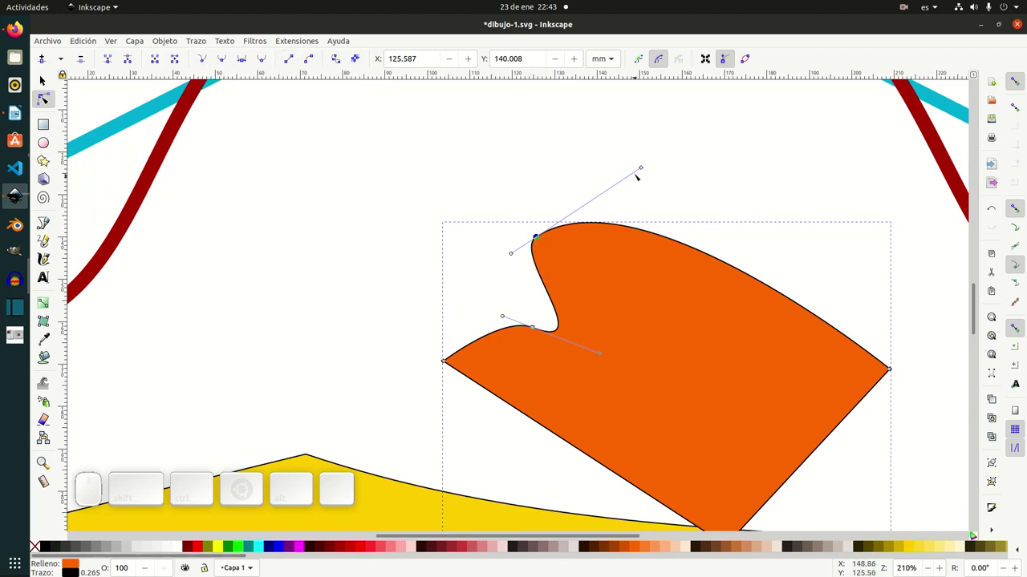
pyautogui.moveTo(640, 168); pyautogui.dragTo(710, 273)
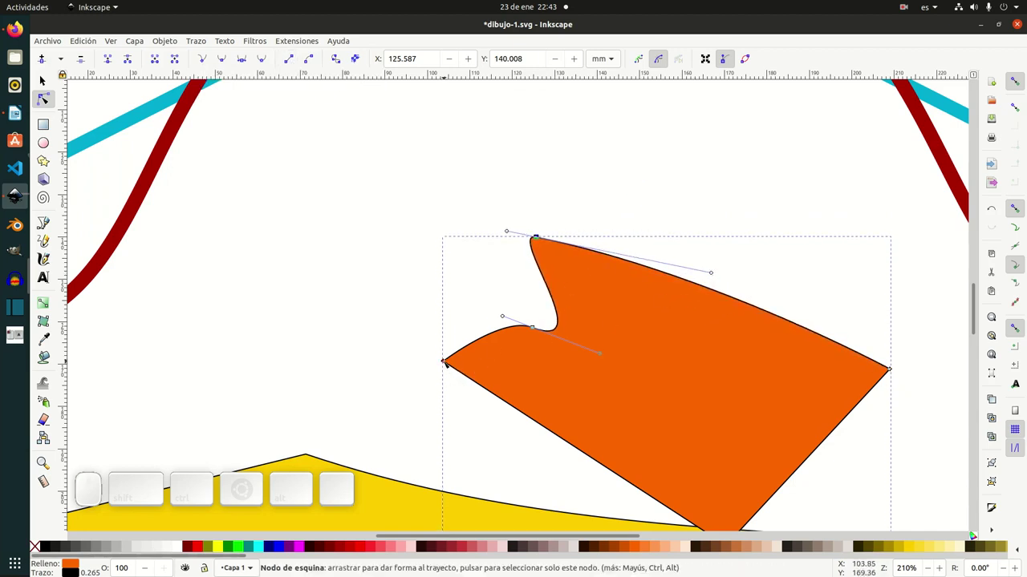
# Step: Try straightening with only the left corner selected, and with only the inner node, and move the inner node to X 127.180, Y 158.484 mm
pyautogui.click(444, 362)
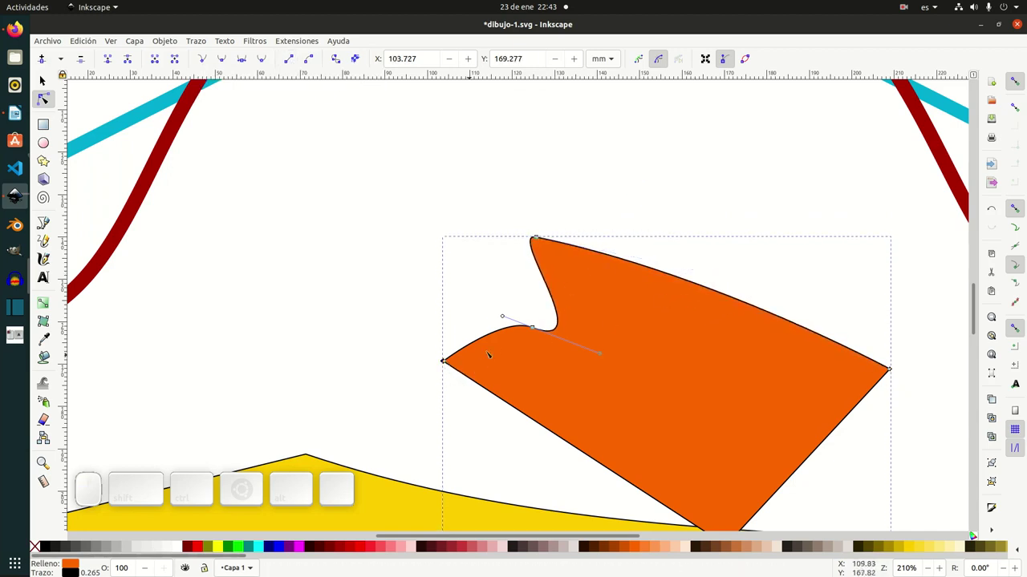
pyautogui.click(290, 61)
pyautogui.click(532, 328)
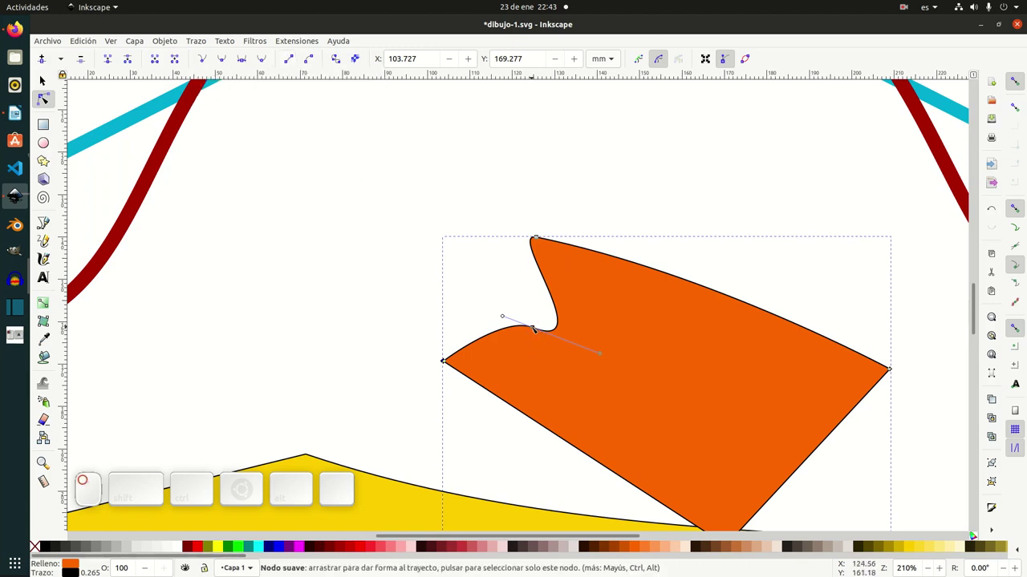
pyautogui.click(290, 61)
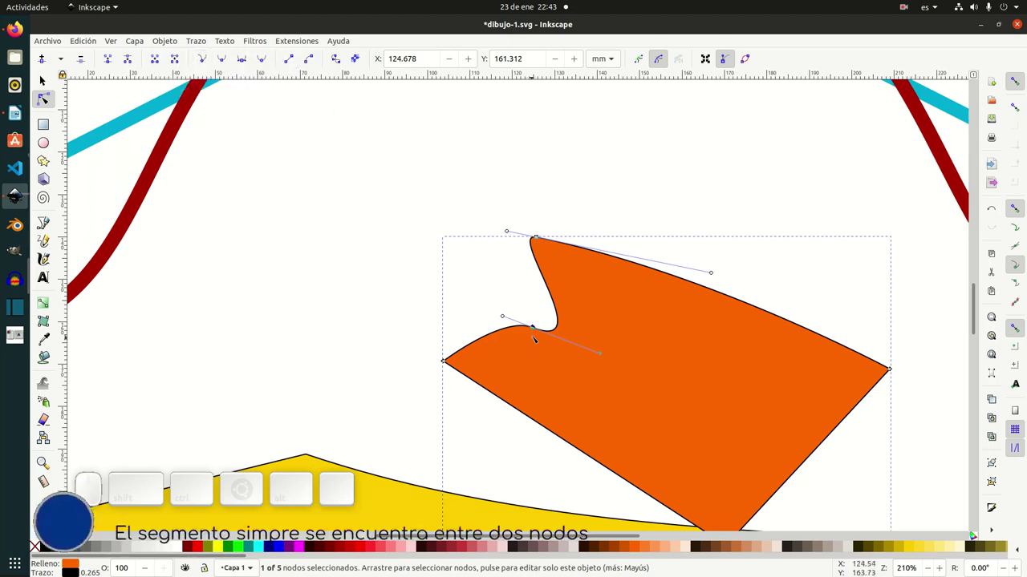
pyautogui.moveTo(531, 327)
pyautogui.mouseDown()
pyautogui.moveTo(585, 361)
pyautogui.moveTo(547, 321)
pyautogui.mouseUp()
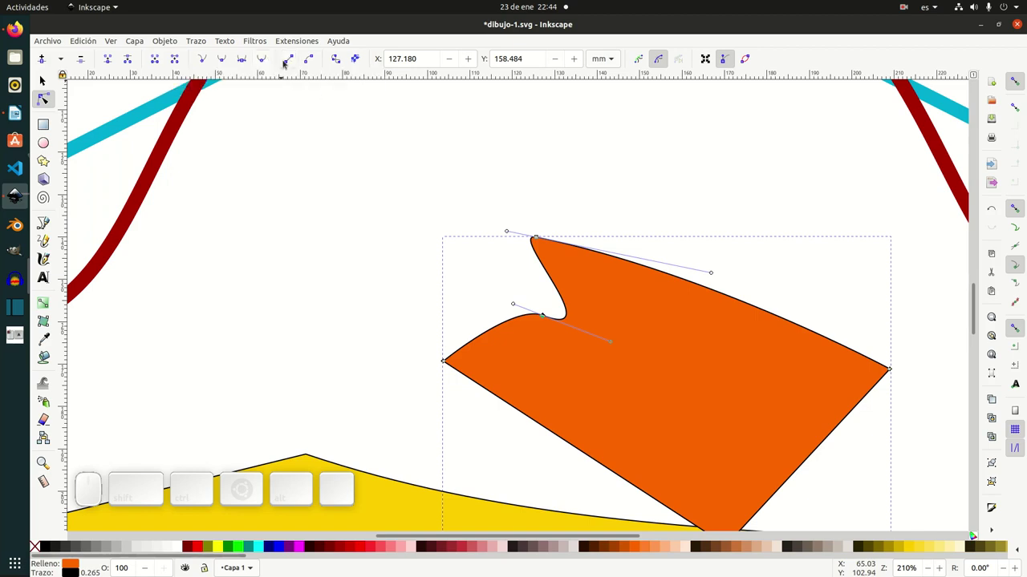
# Step: Select the orange path's upper and inner nodes together and turn the segment between them into a straight line
pyautogui.moveTo(507, 199); pyautogui.dragTo(671, 357)
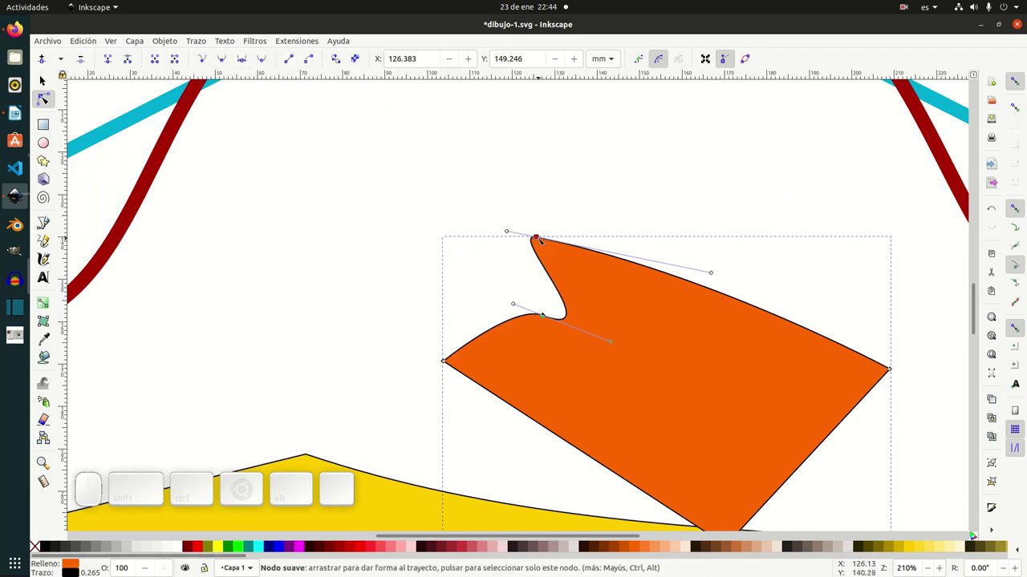
pyautogui.scroll(2, 530, 255)
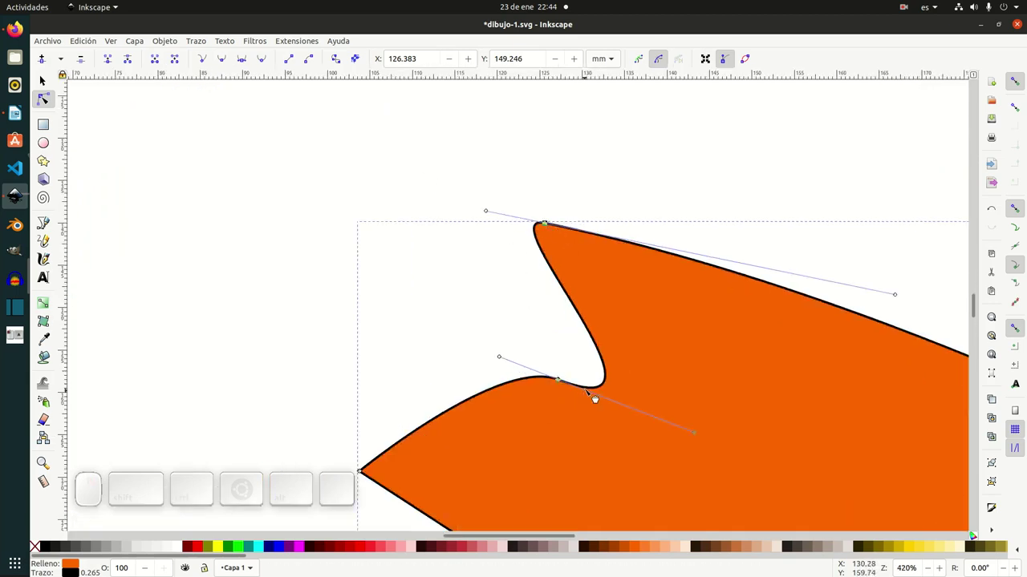
pyautogui.click(289, 59)
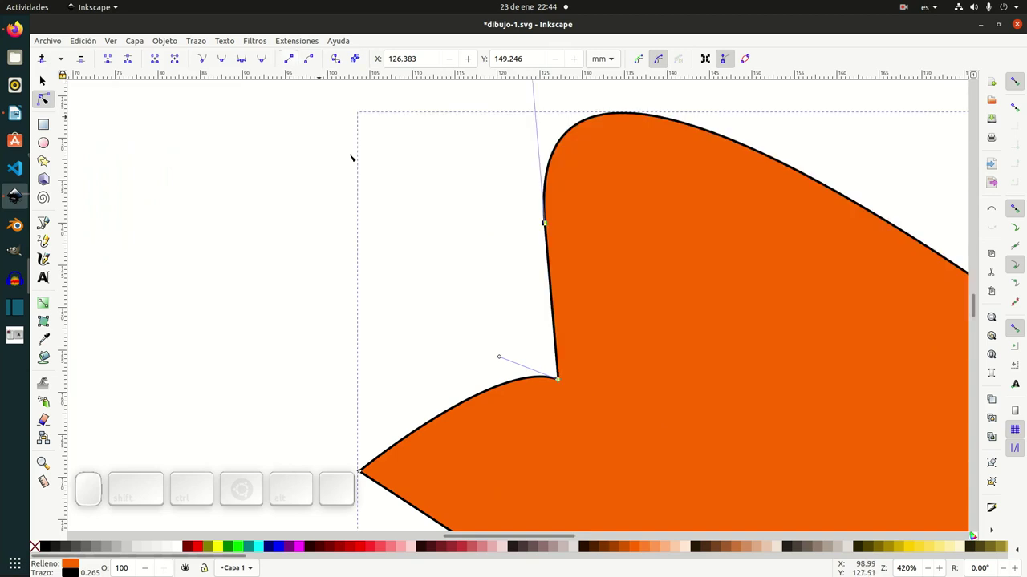
# Step: Turn the orange path's curved top edge and the segment from its left corner to the inner node into straight lines
pyautogui.scroll(-3, 573, 293)
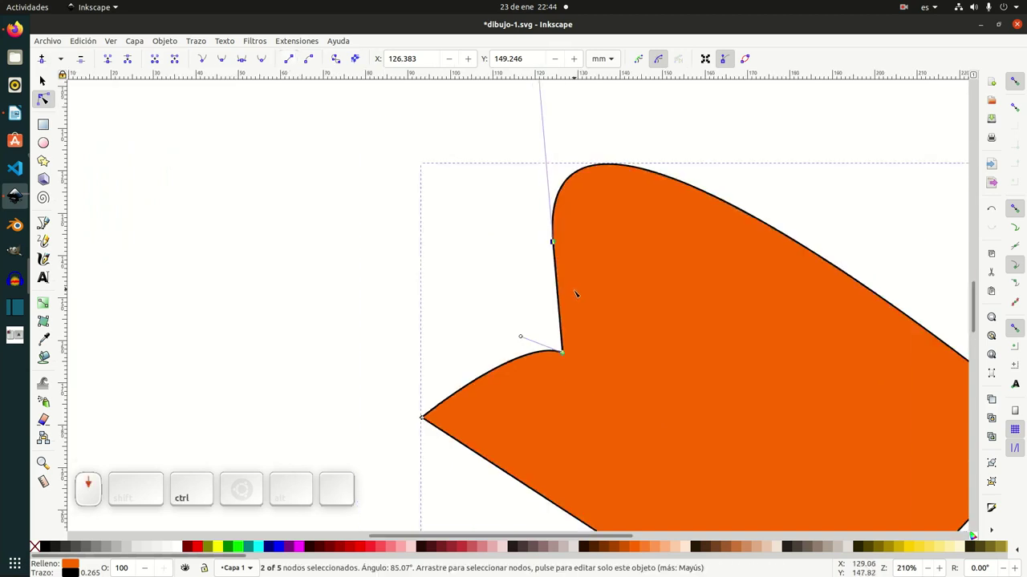
pyautogui.moveTo(529, 215); pyautogui.dragTo(709, 295)
pyautogui.click(813, 361)
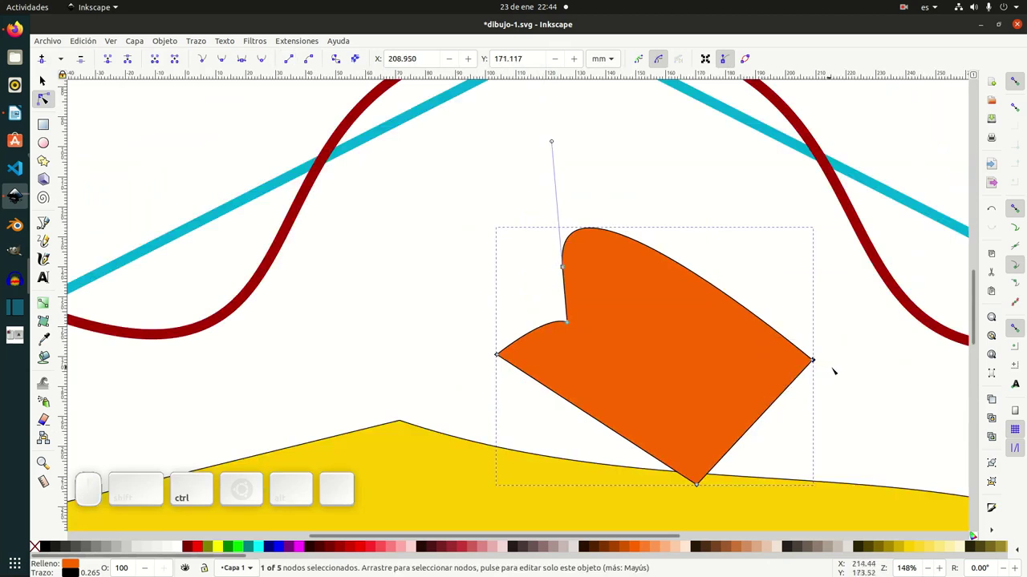
pyautogui.keyDown('shift'); pyautogui.click(562, 267); pyautogui.keyUp('shift')
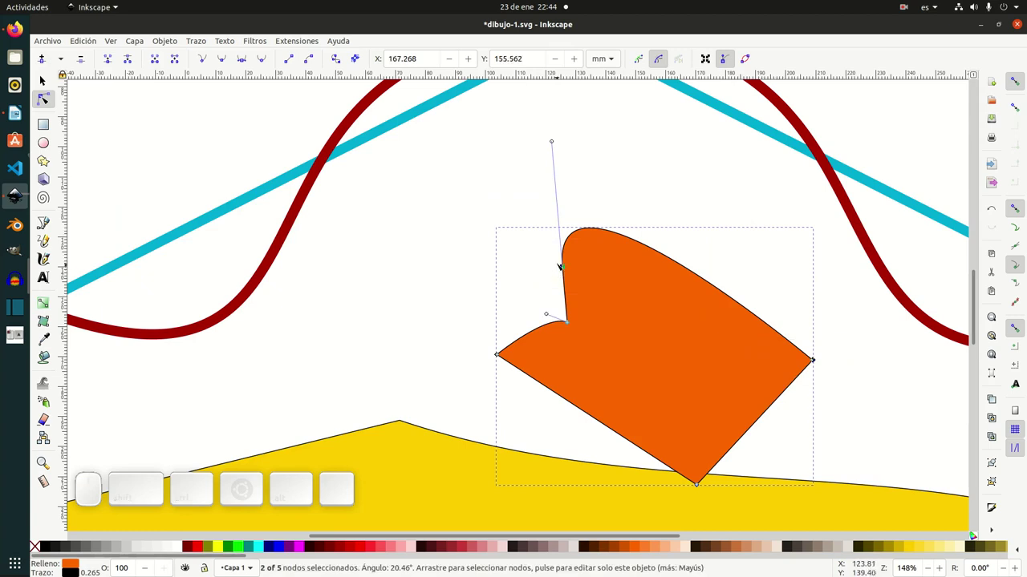
pyautogui.click(289, 59)
pyautogui.moveTo(459, 319); pyautogui.dragTo(603, 385)
pyautogui.click(289, 60)
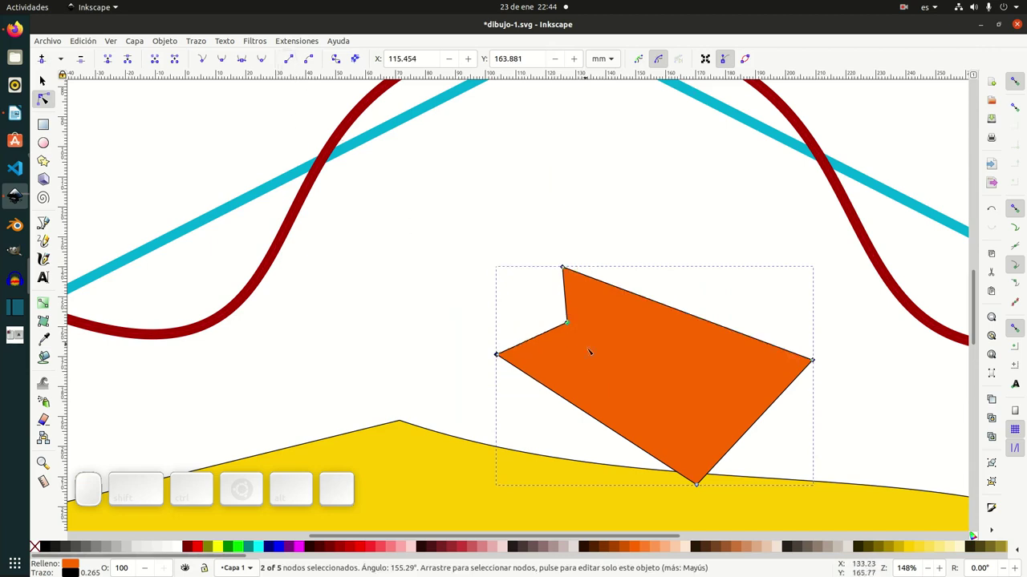
# Step: Select the upper and inner nodes again and convert the straight segment between them into a curve
pyautogui.keyDown('ctrl'); pyautogui.scroll(4, 584, 306); pyautogui.keyUp('ctrl')
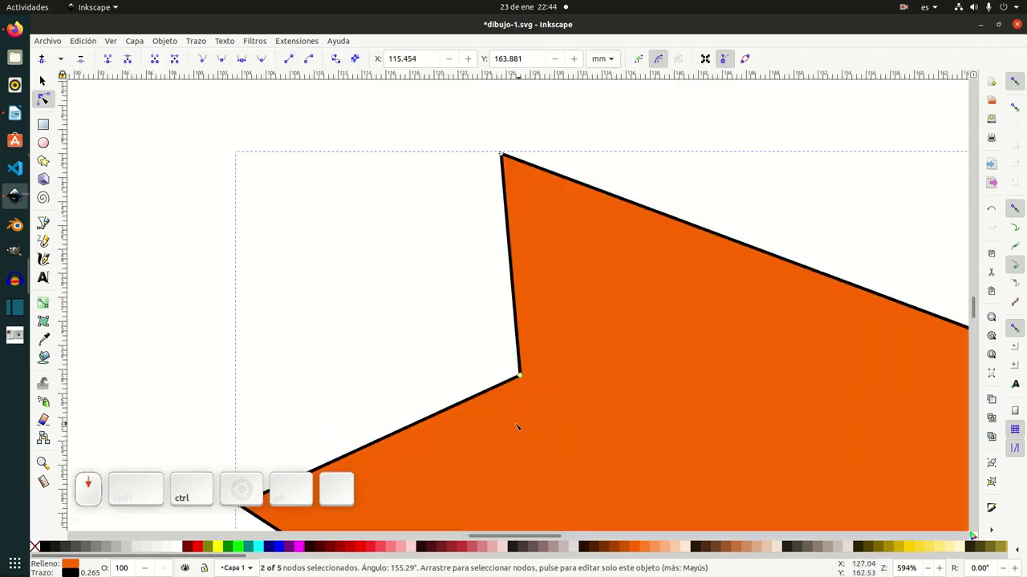
pyautogui.keyDown('ctrl'); pyautogui.scroll(-1, 518, 426); pyautogui.keyUp('ctrl')
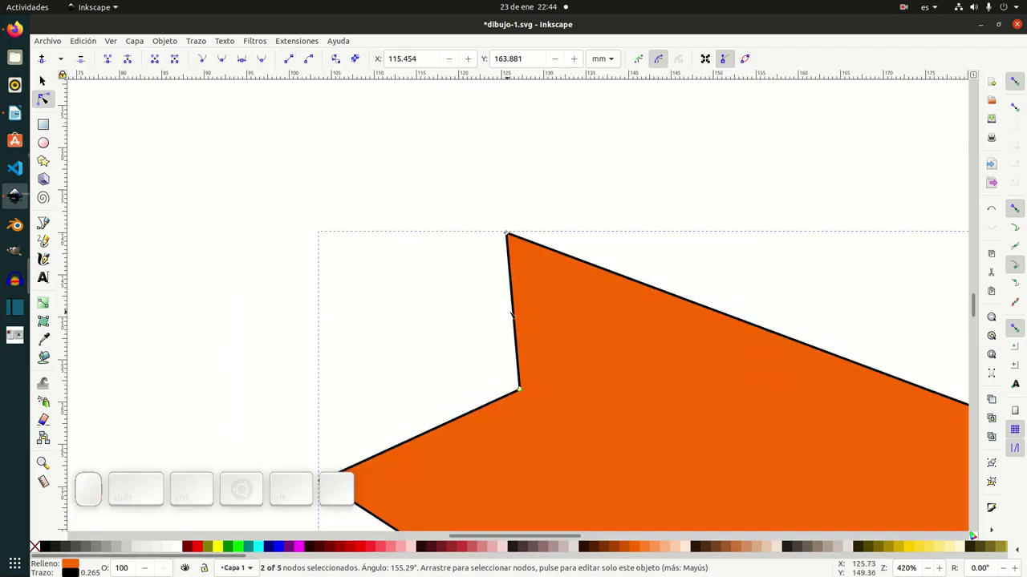
pyautogui.click(520, 322)
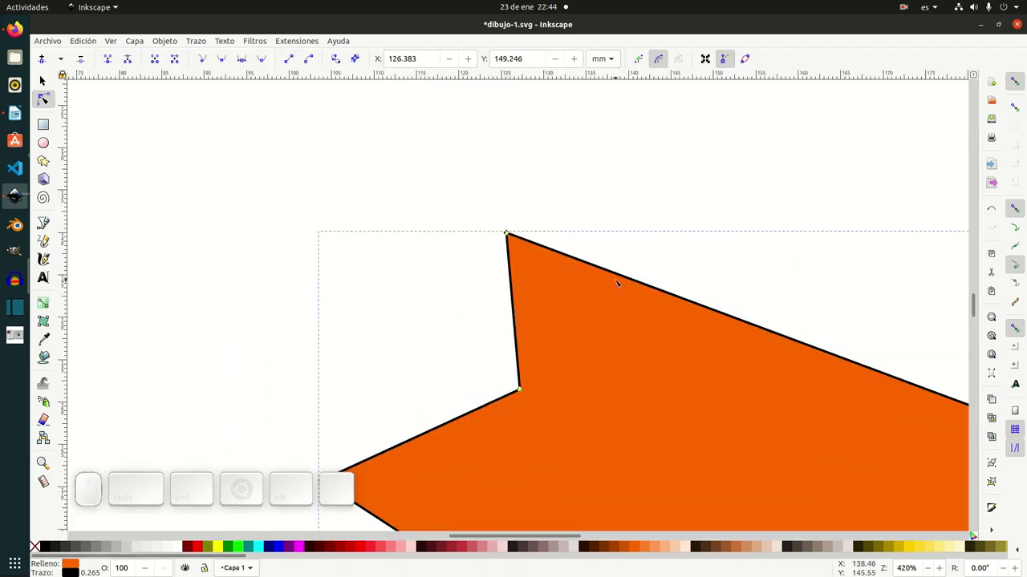
pyautogui.moveTo(451, 215); pyautogui.dragTo(619, 465)
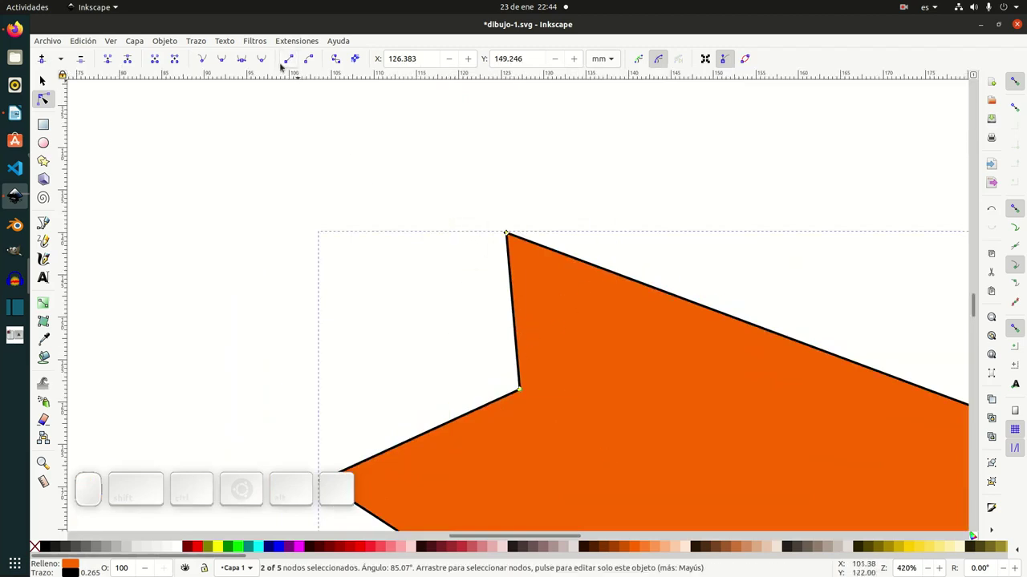
pyautogui.click(306, 60)
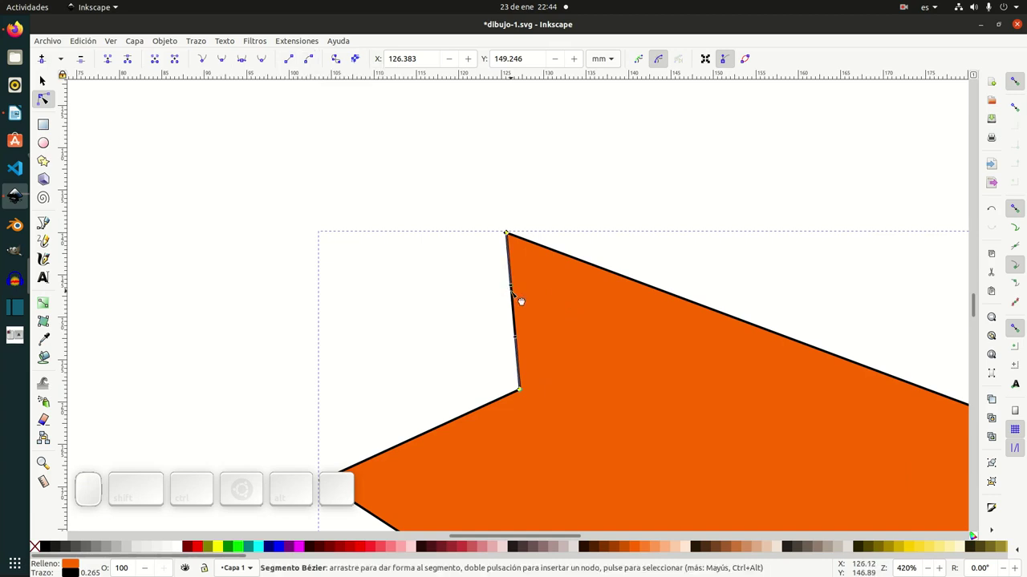
# Step: Pull the converted segment's lower handle outside the shape and its upper handle down into the interior to form an S-curve
pyautogui.keyDown('ctrl'); pyautogui.scroll(2, 501, 318); pyautogui.keyUp('ctrl')
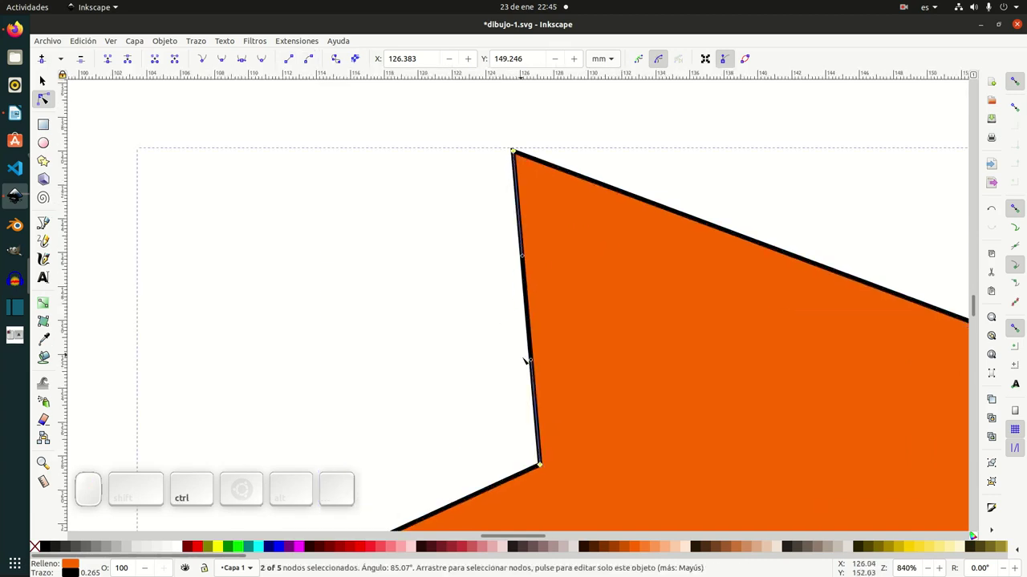
pyautogui.moveTo(533, 365); pyautogui.dragTo(306, 298)
pyautogui.moveTo(522, 258); pyautogui.dragTo(744, 453)
pyautogui.scroll(-2, 562, 348)
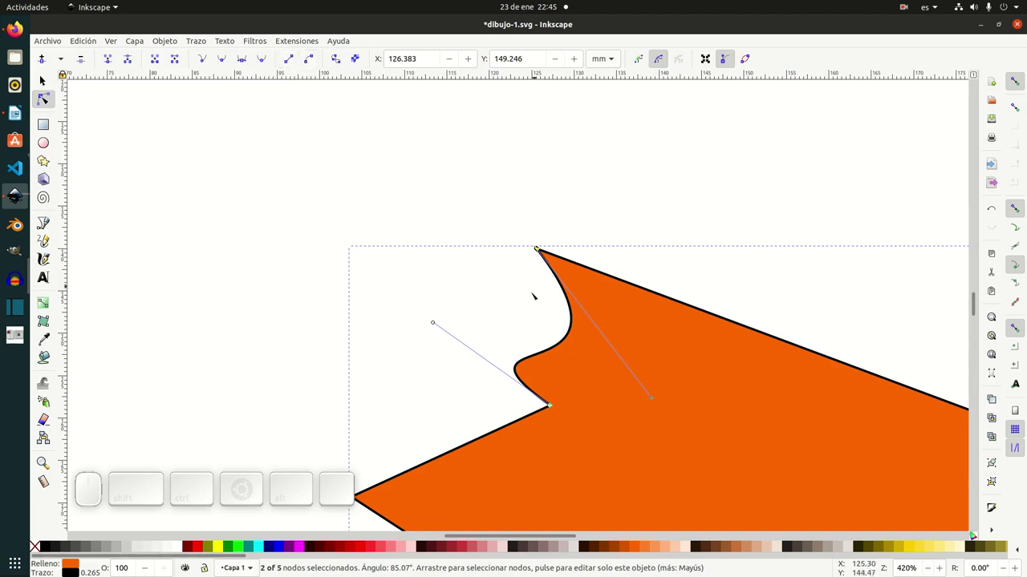
pyautogui.scroll(-4, 548, 353)
pyautogui.scroll(2, 546, 357)
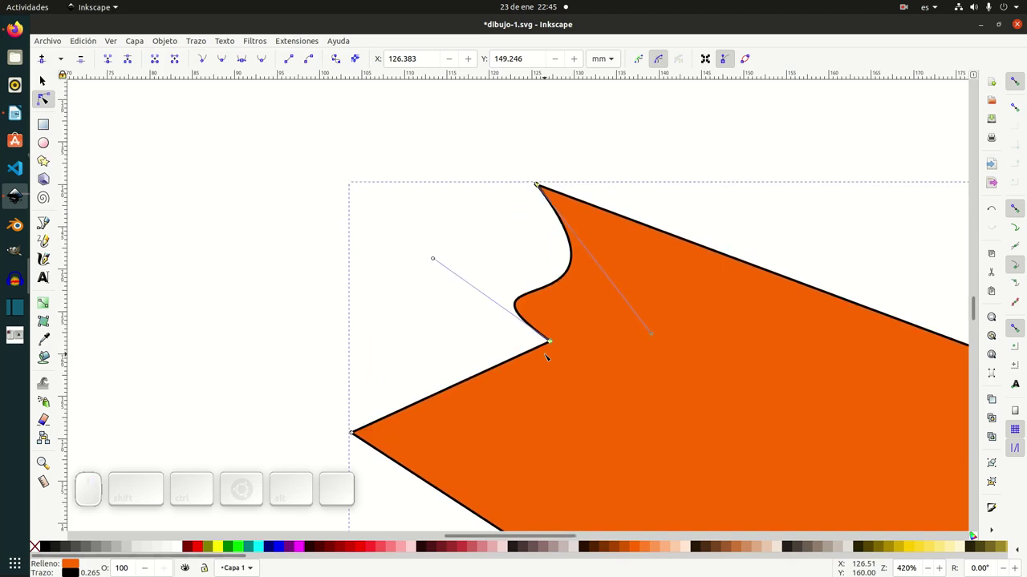
# Step: Deselect the orange path's nodes, draw a circle over the red curve's left arch and switch to node editing
pyautogui.click(429, 255)
pyautogui.press('-')
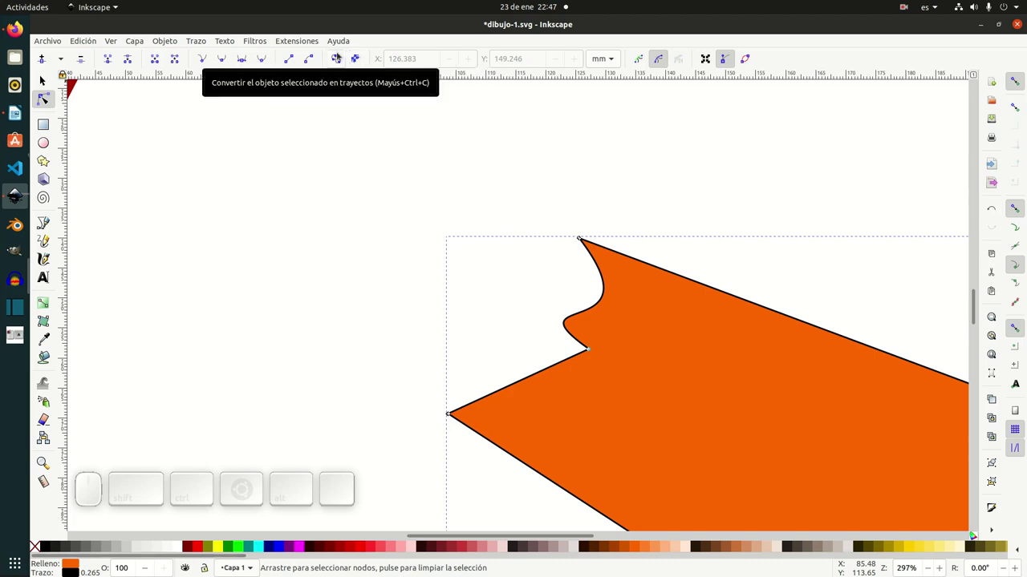
pyautogui.scroll(-3, 559, 376)
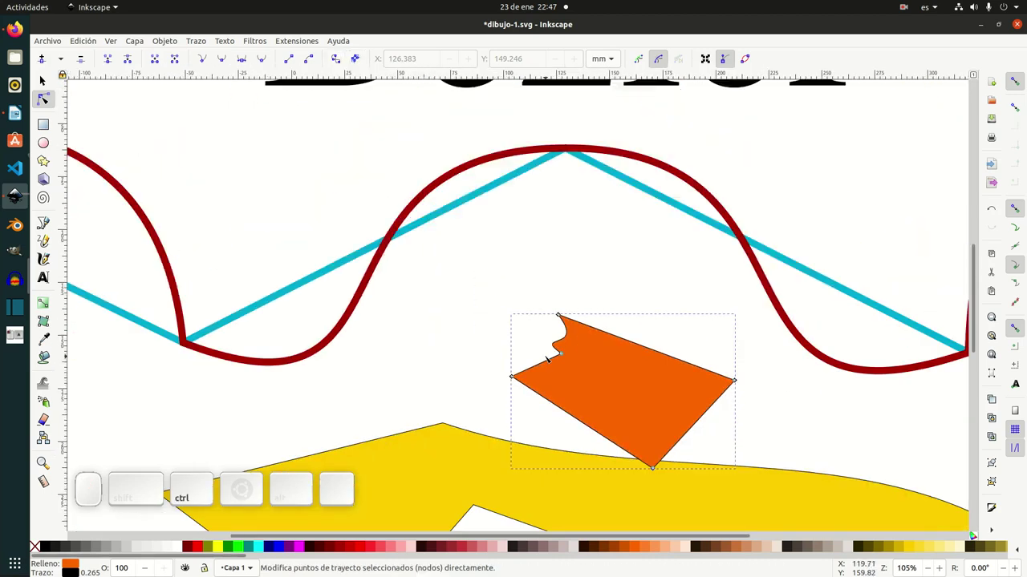
pyautogui.scroll(-1, 554, 365)
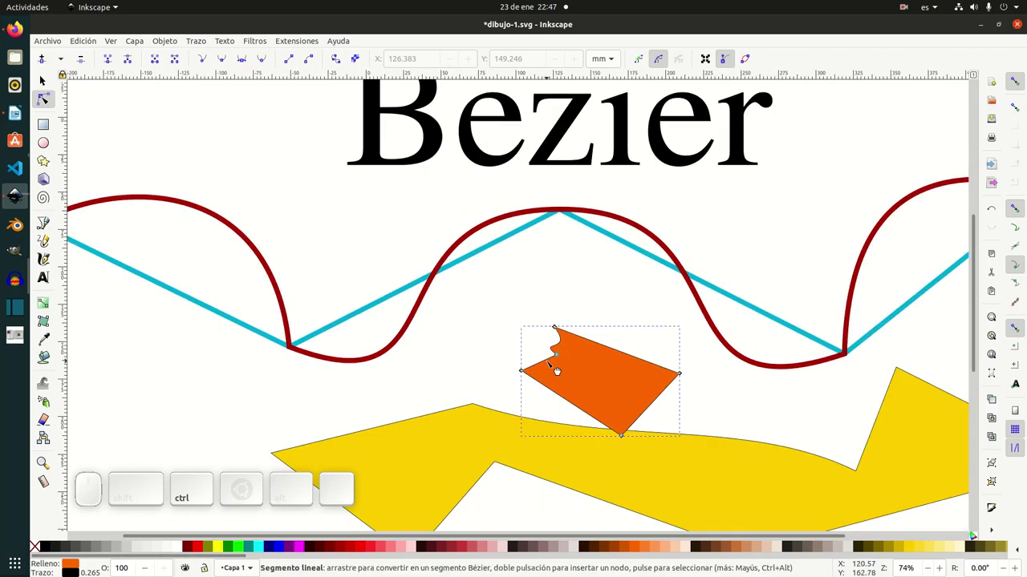
pyautogui.scroll(-2, 557, 370)
pyautogui.scroll(1, 556, 371)
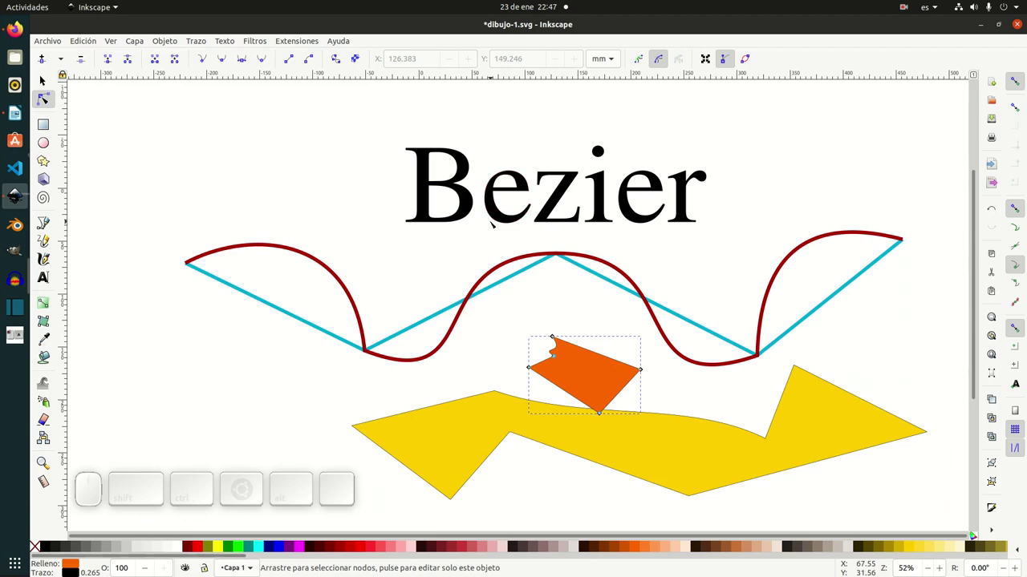
pyautogui.click(43, 143)
pyautogui.moveTo(306, 192); pyautogui.dragTo(382, 268)
pyautogui.click(43, 99)
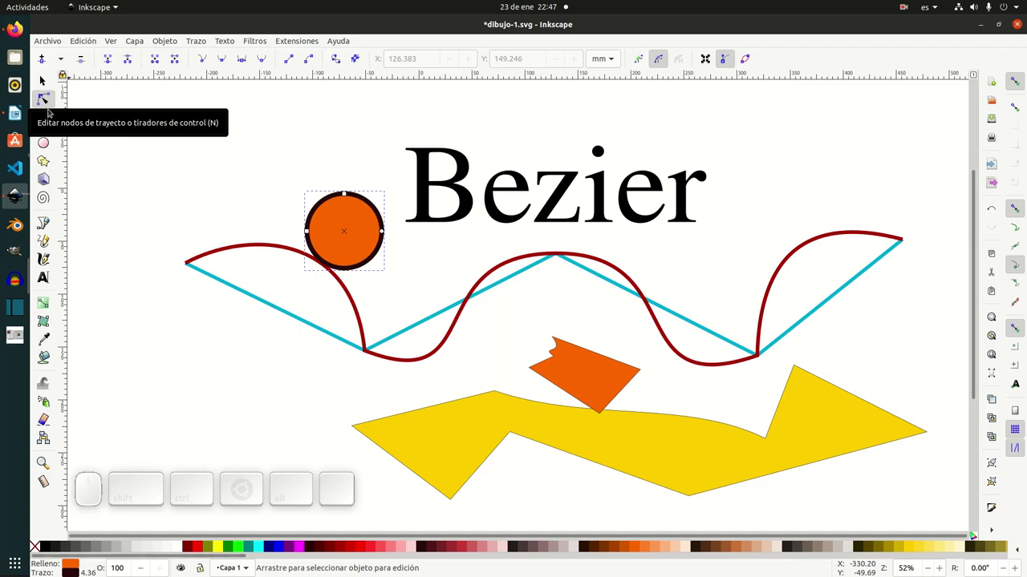
pyautogui.moveTo(345, 197); pyautogui.dragTo(281, 231)
pyautogui.hotkey('ctrl', 'z')
pyautogui.hotkey('ctrl', 'z')
# Step: Cut an open wedge into the circle's upper-right side using its arc handle, leaving a pie shape
pyautogui.moveTo(383, 232); pyautogui.dragTo(365, 197)
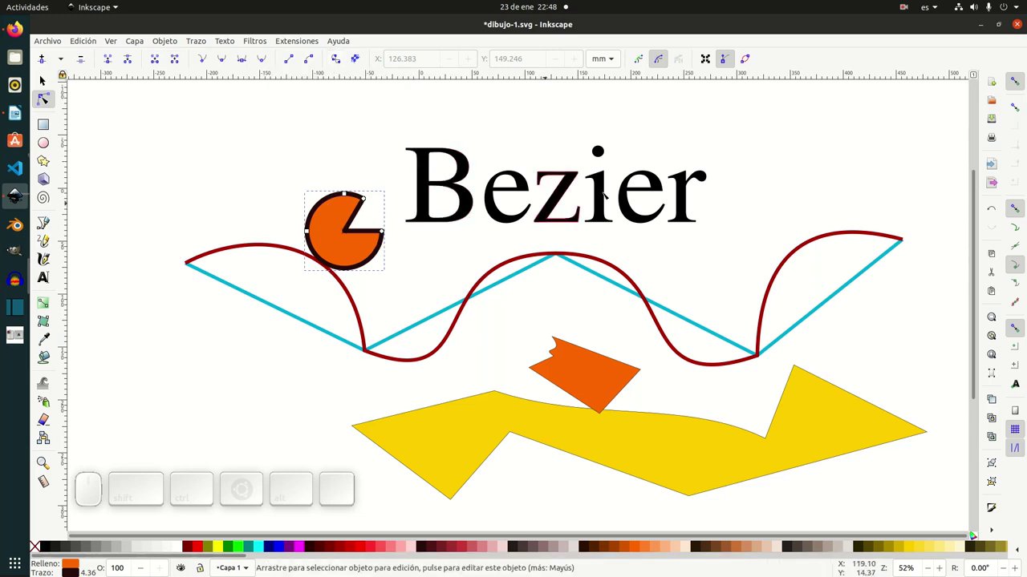
# Step: Select the letter B of the Bezier title and pull its upper-left stem node out to the pie shape's upper edge
pyautogui.click(461, 207)
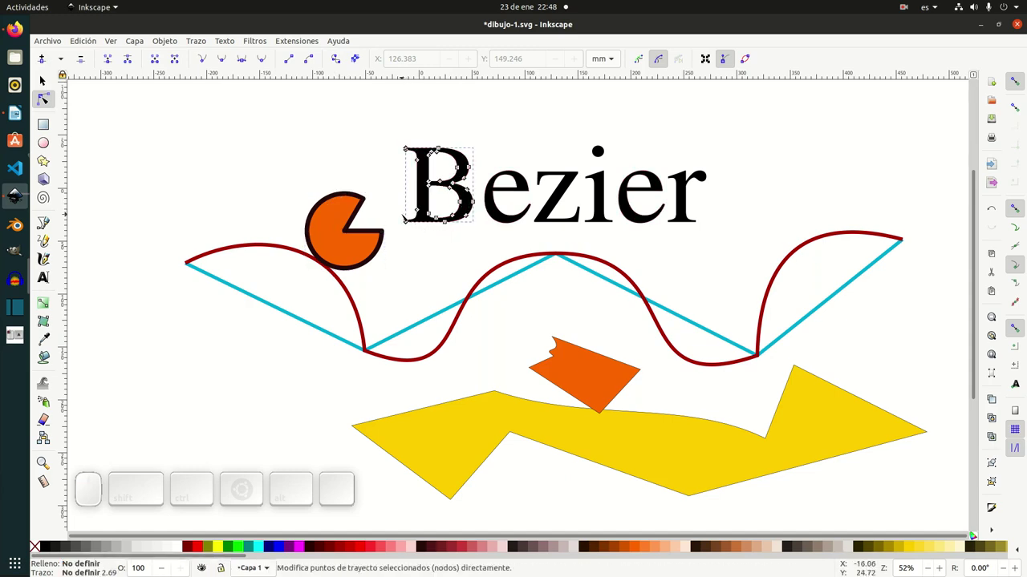
pyautogui.moveTo(418, 160); pyautogui.dragTo(350, 187)
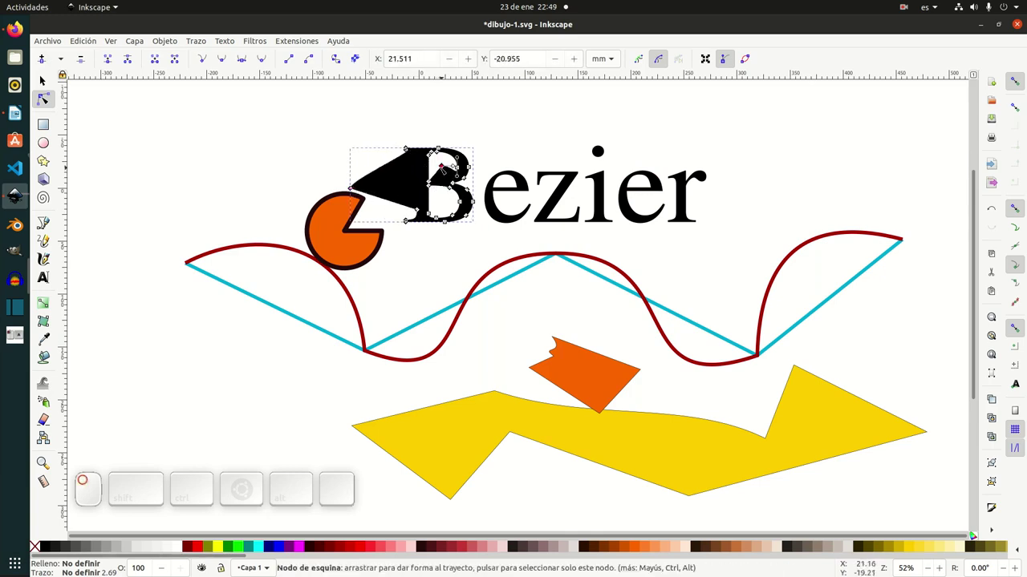
# Step: Pull a node of the letter B's stem down below the letter to form a pointed spike
pyautogui.click(433, 188)
pyautogui.moveTo(429, 186); pyautogui.dragTo(402, 266)
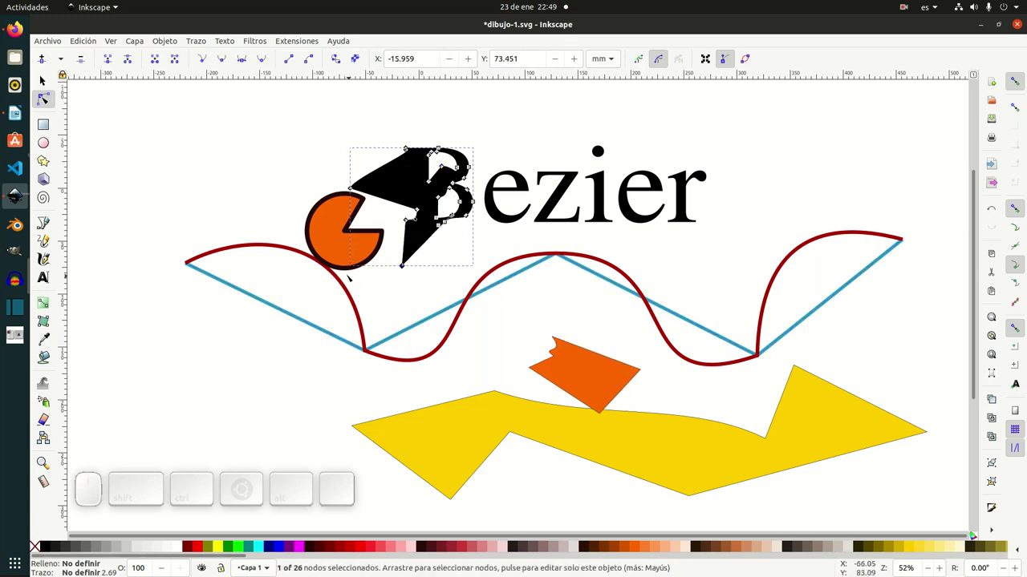
# Step: Move the pie shape to the empty area beside the yellow shape's left tip and convert it to a path
pyautogui.click(340, 229)
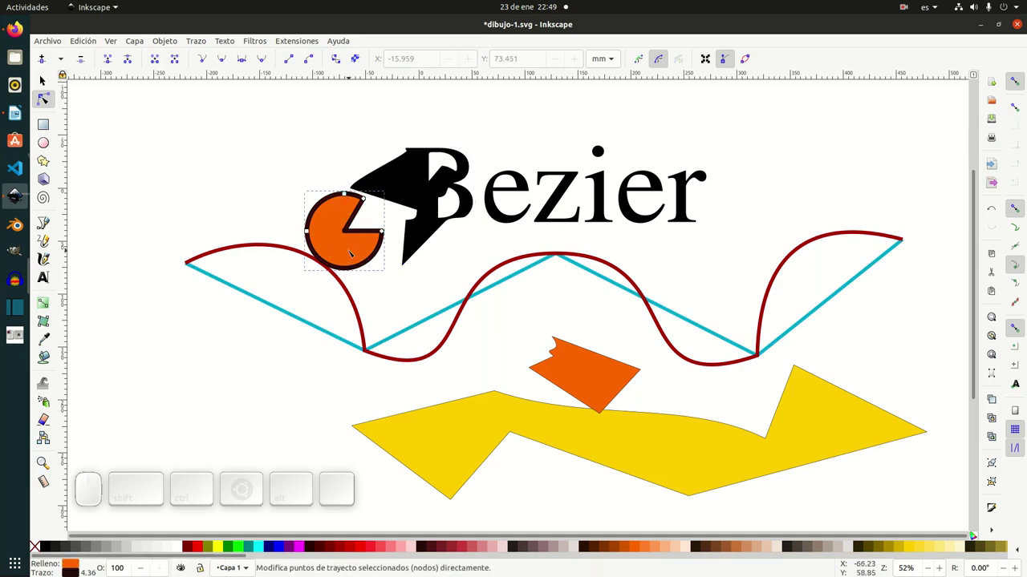
pyautogui.click(43, 80)
pyautogui.moveTo(337, 239); pyautogui.dragTo(298, 403)
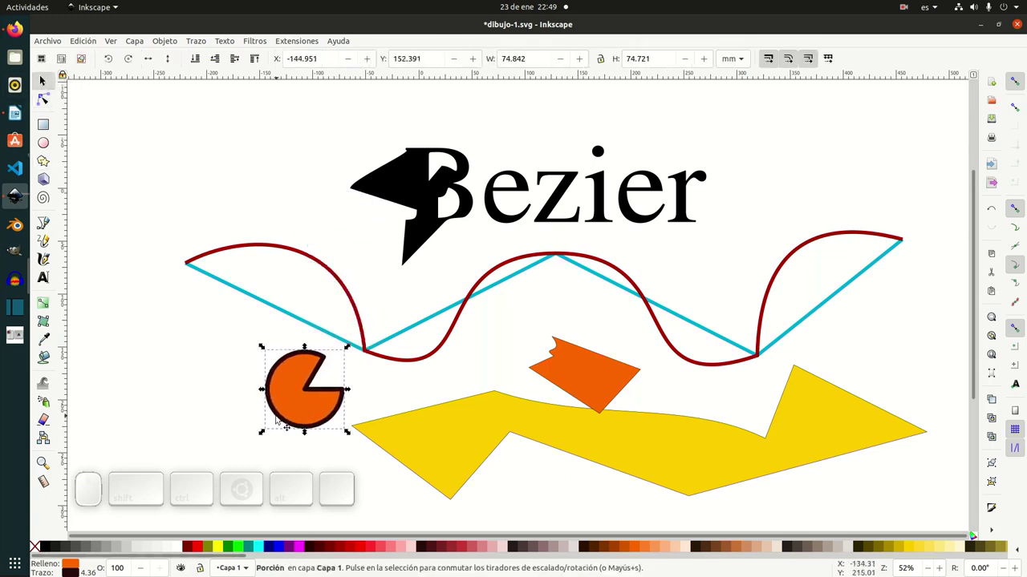
pyautogui.click(44, 99)
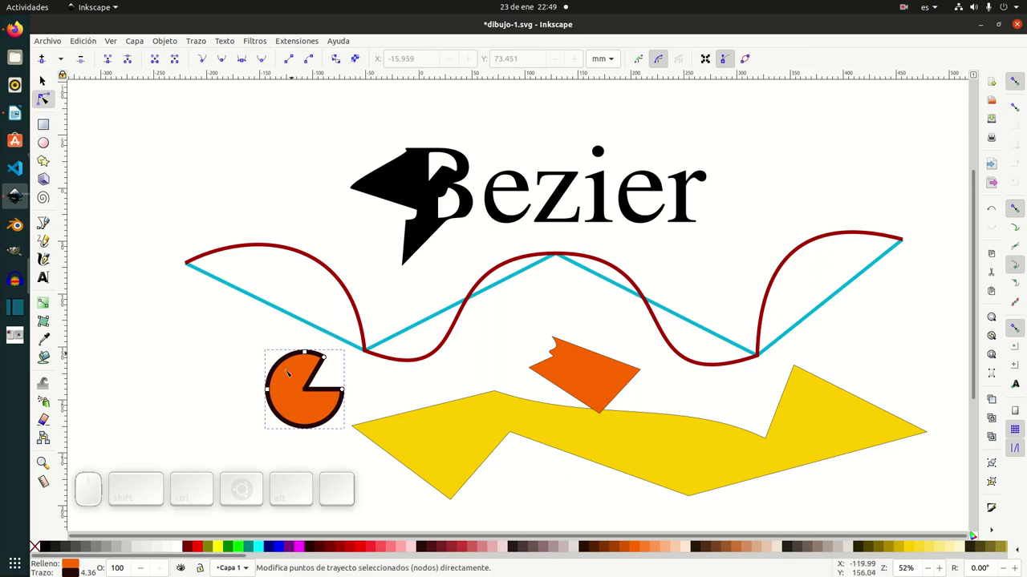
pyautogui.click(336, 61)
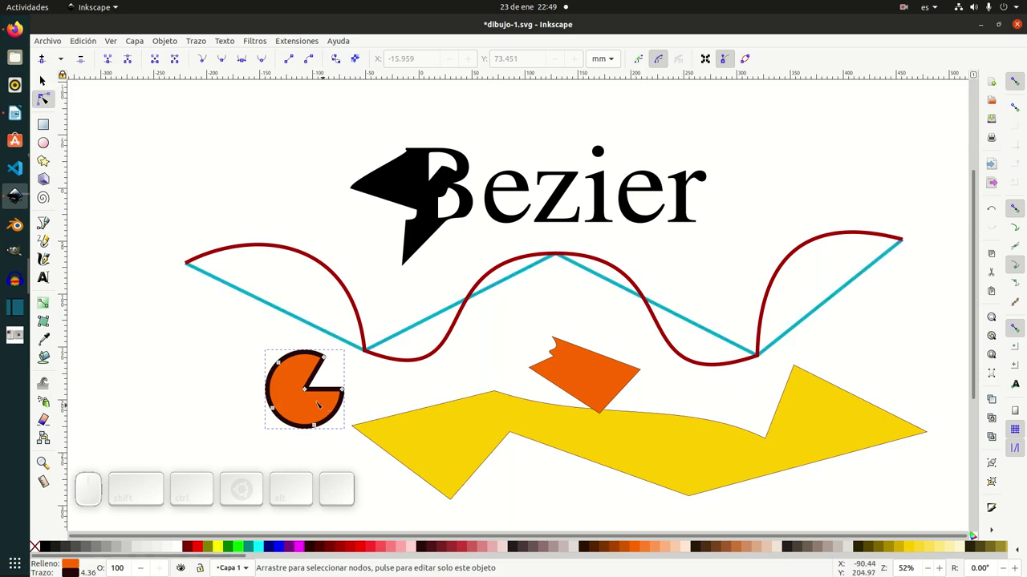
# Step: Pull the pie path's upper-left and lower-left nodes outward to bulge its rounded side
pyautogui.press('z')
pyautogui.moveTo(229, 341); pyautogui.dragTo(383, 456)
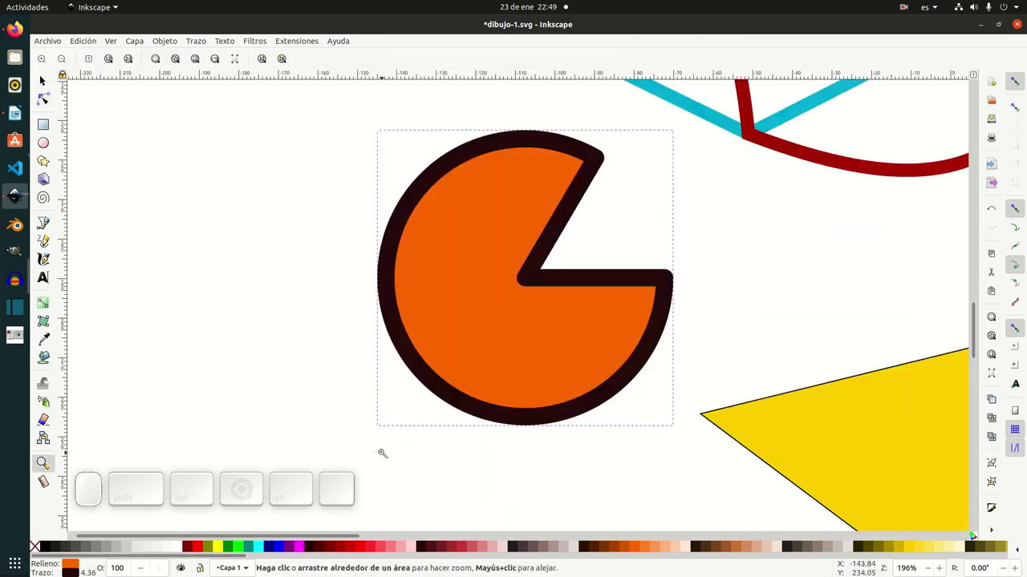
pyautogui.click(44, 98)
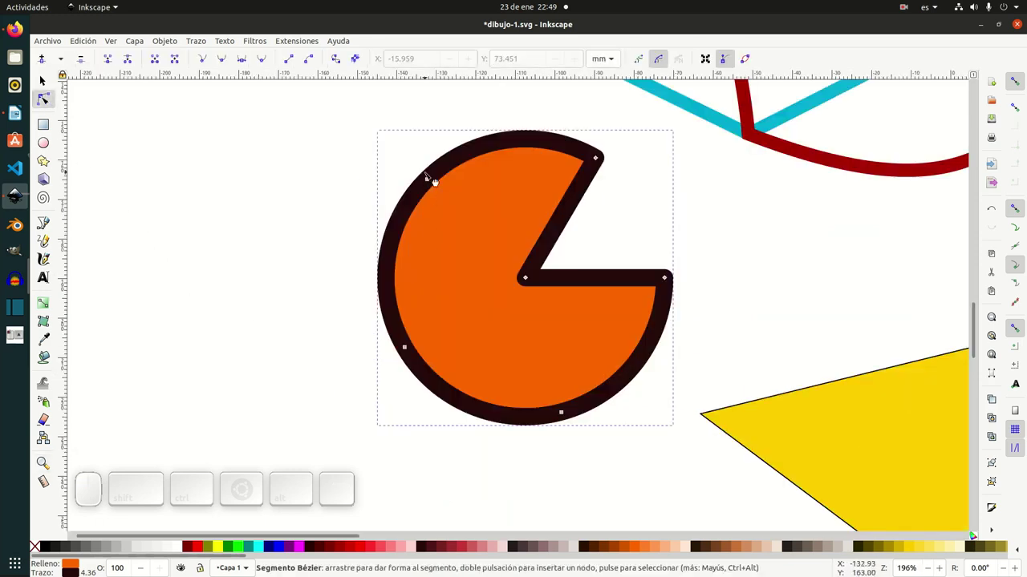
pyautogui.moveTo(428, 181); pyautogui.dragTo(290, 134)
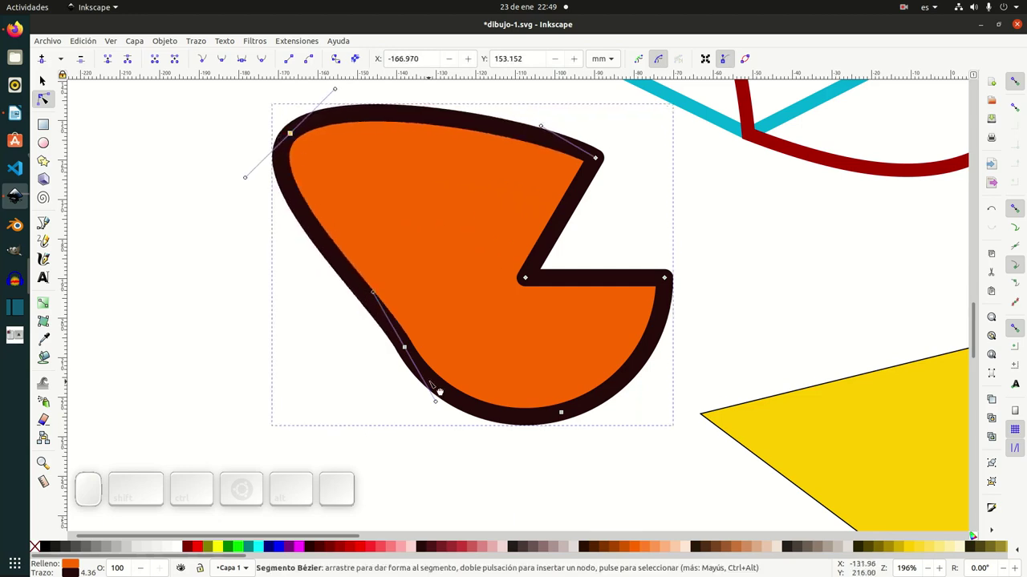
pyautogui.moveTo(405, 350); pyautogui.dragTo(301, 434)
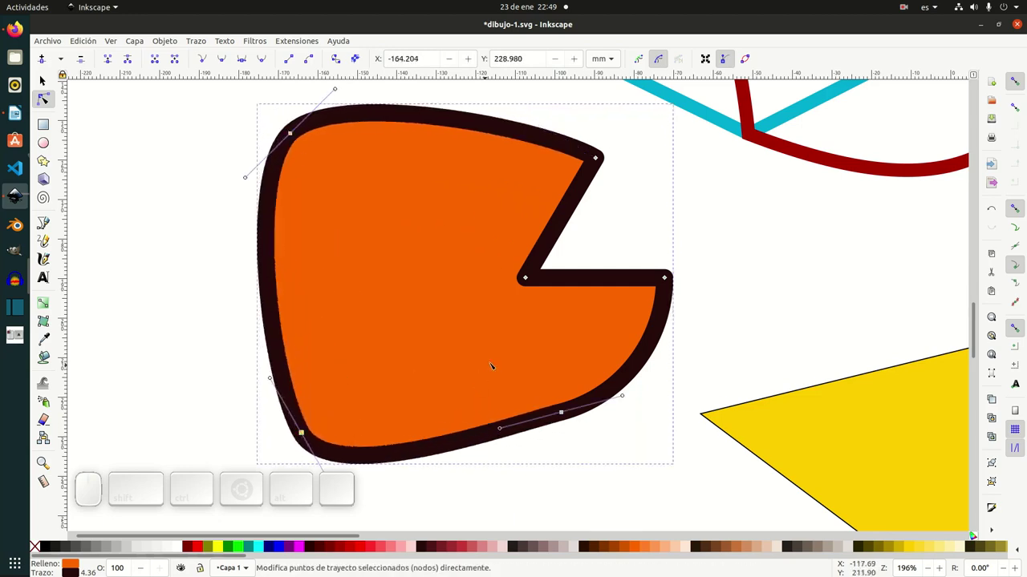
# Step: Pull the wedge's inner corner deeper into the orange shape, its right tip outward and the bottom node downward
pyautogui.moveTo(524, 279); pyautogui.dragTo(401, 343)
pyautogui.moveTo(666, 278); pyautogui.dragTo(721, 273)
pyautogui.moveTo(566, 420); pyautogui.dragTo(551, 497)
pyautogui.hotkey('ctrl', 'z')
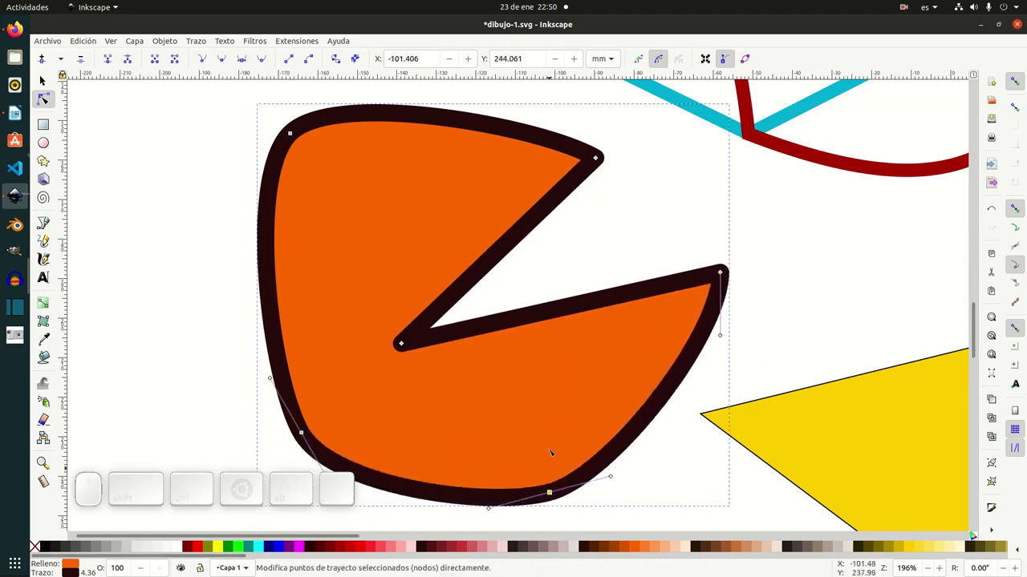
# Step: Move the wedge's inner corner back toward the opening, raise its upper tip and pull the upper-left node farther out
pyautogui.scroll(-1, 495, 353)
pyautogui.scroll(-2, 495, 353)
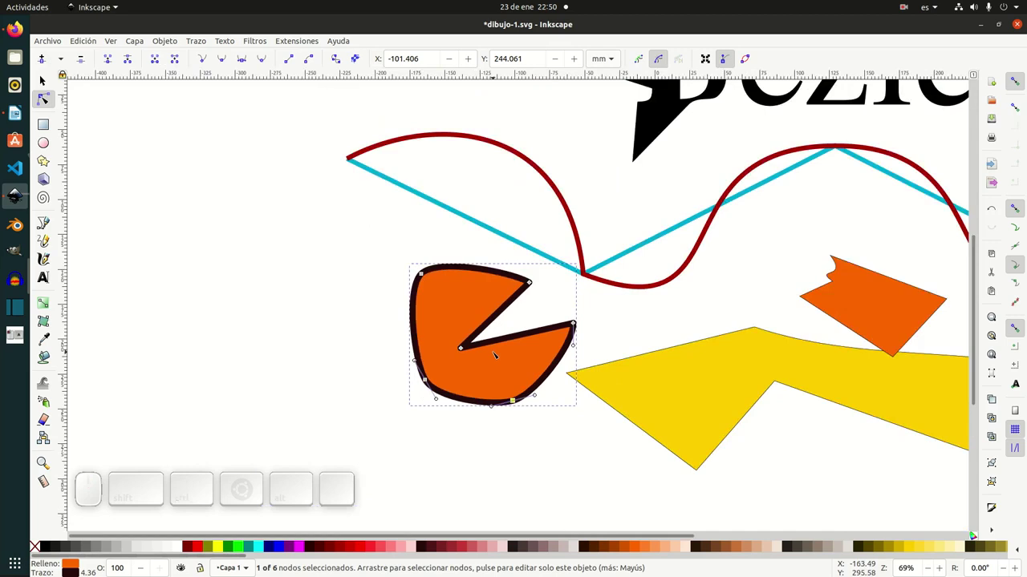
pyautogui.moveTo(461, 349); pyautogui.dragTo(523, 323)
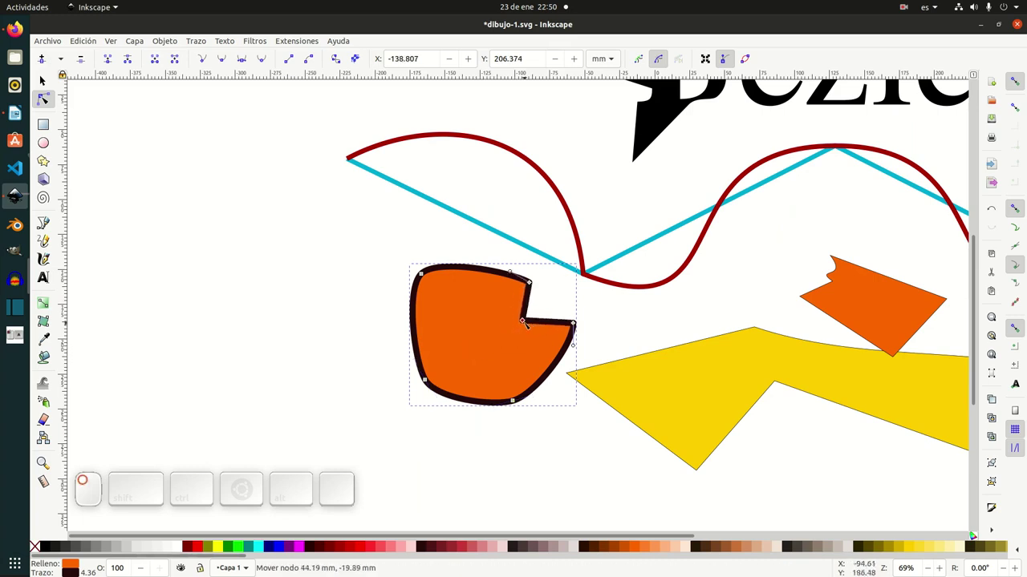
pyautogui.moveTo(528, 282); pyautogui.dragTo(511, 237)
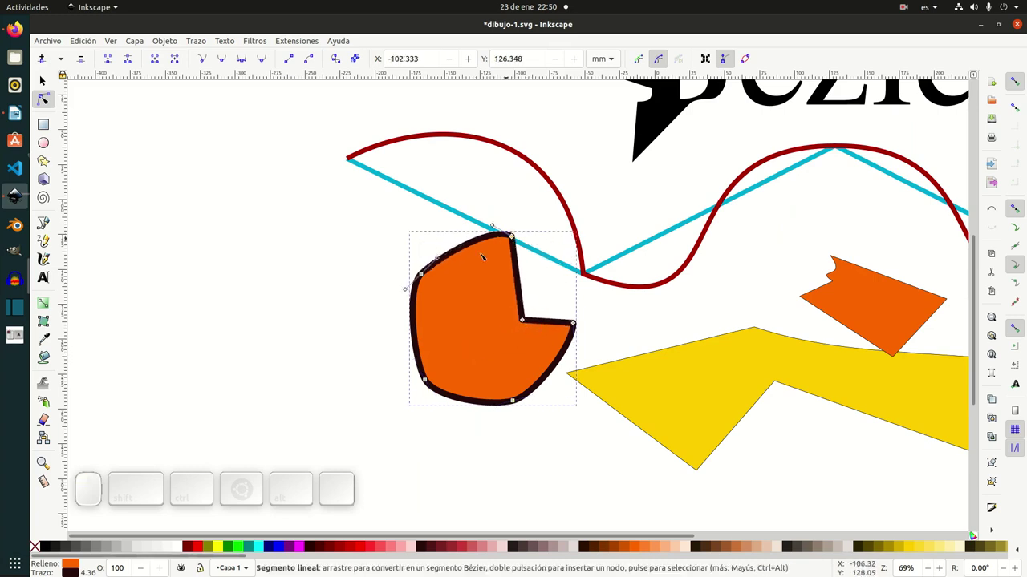
pyautogui.moveTo(421, 273); pyautogui.dragTo(385, 260)
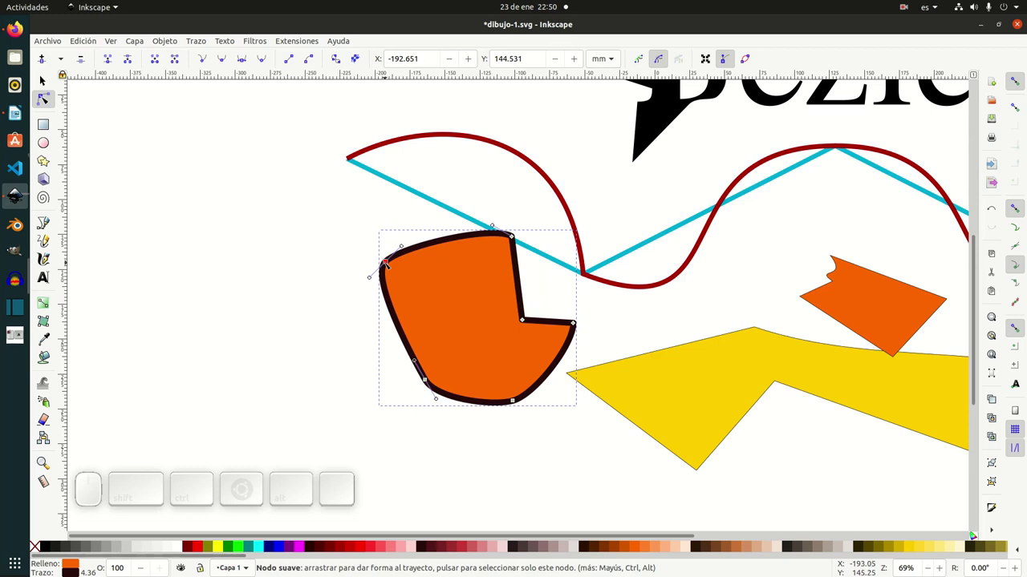
# Step: Select the letter e of the Bezier title and pull its lower inner node up into the letter's opening
pyautogui.scroll(3, 782, 197)
pyautogui.click(772, 207)
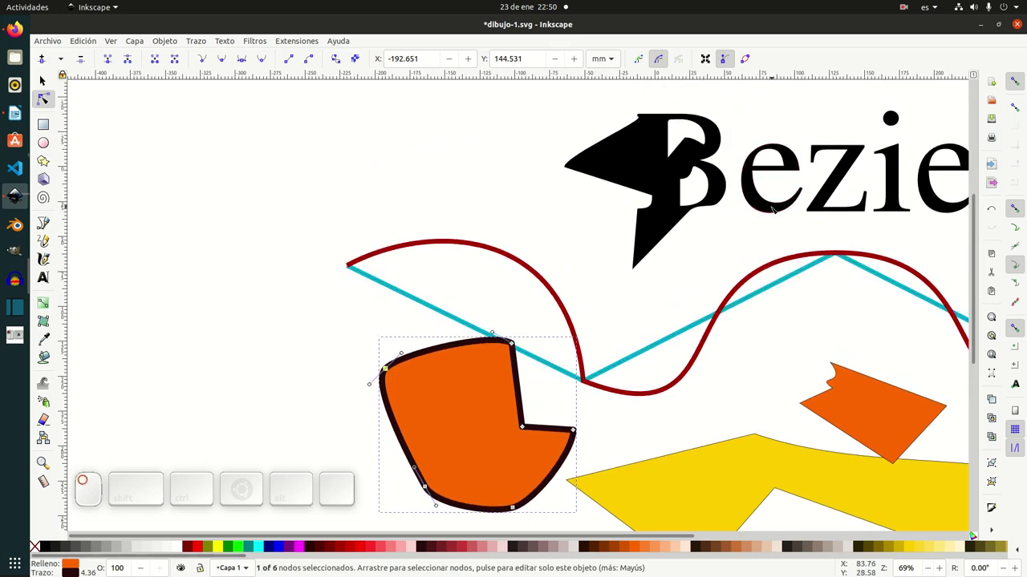
pyautogui.moveTo(775, 205); pyautogui.dragTo(771, 185)
# Step: Add the text "A" above the red curve's left end and enlarge it to about 118 by 109 mm
pyautogui.click(43, 278)
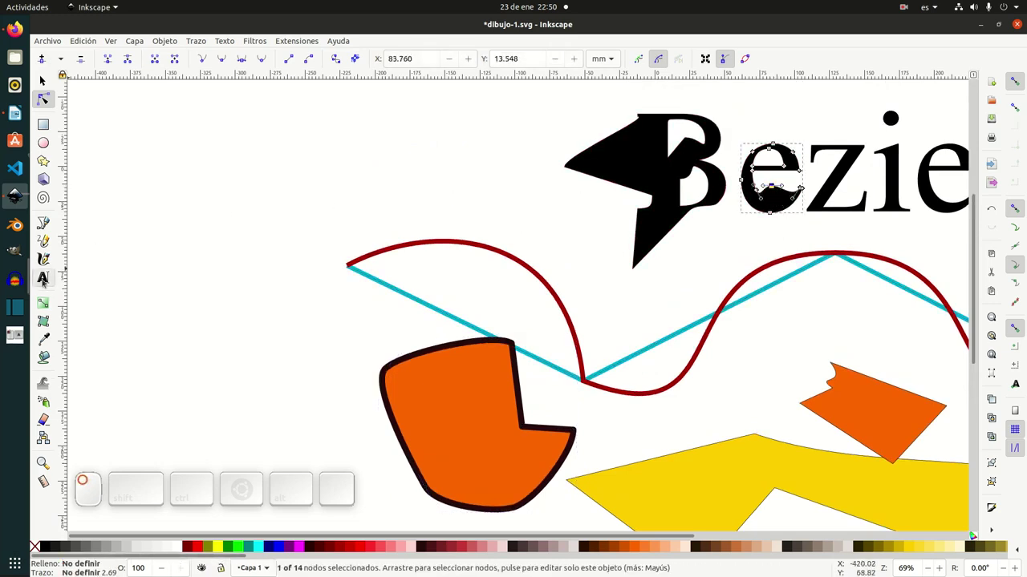
pyautogui.click(241, 200)
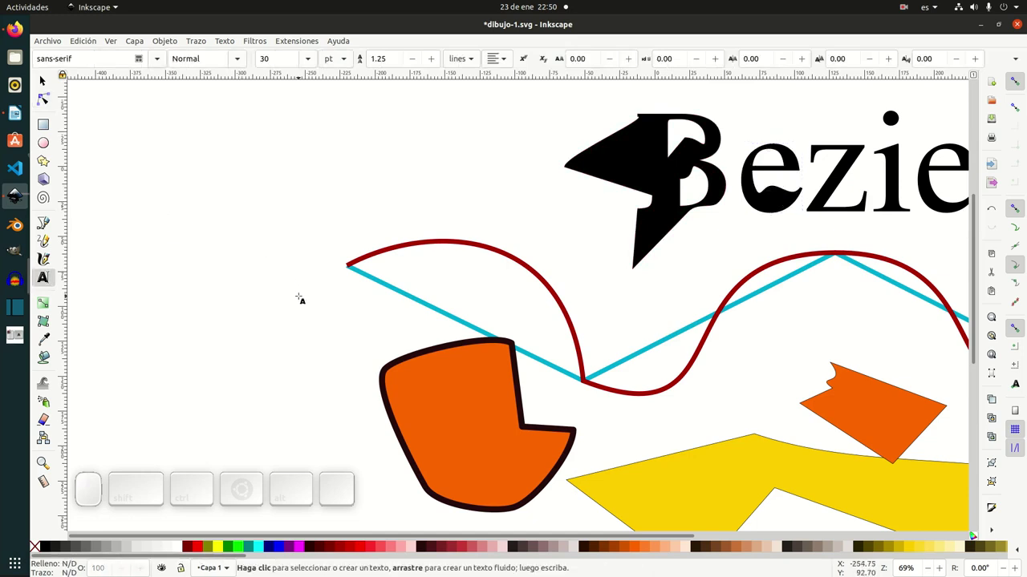
pyautogui.write('A')
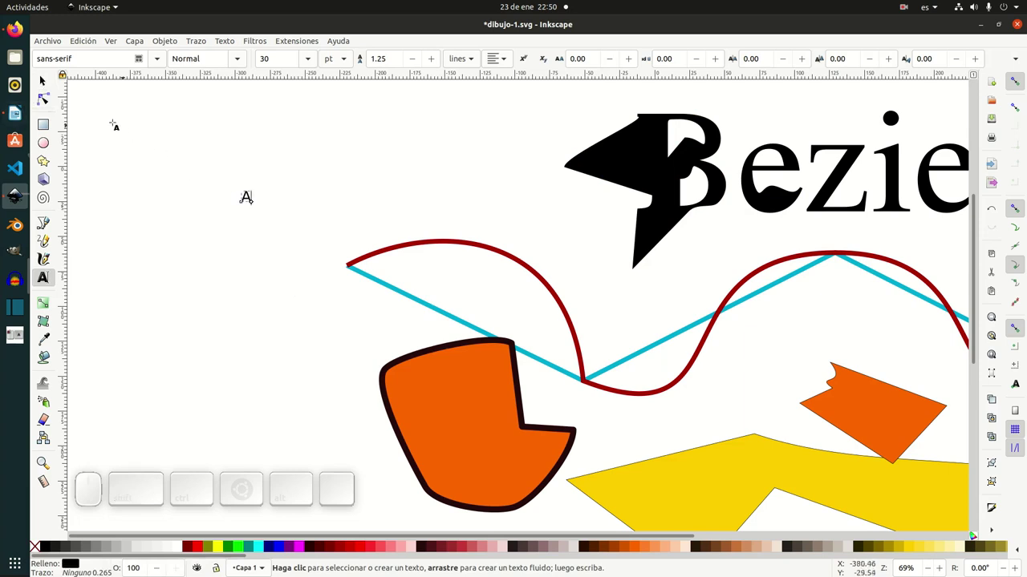
pyautogui.click(44, 81)
pyautogui.click(245, 197)
pyautogui.moveTo(253, 205); pyautogui.dragTo(410, 351)
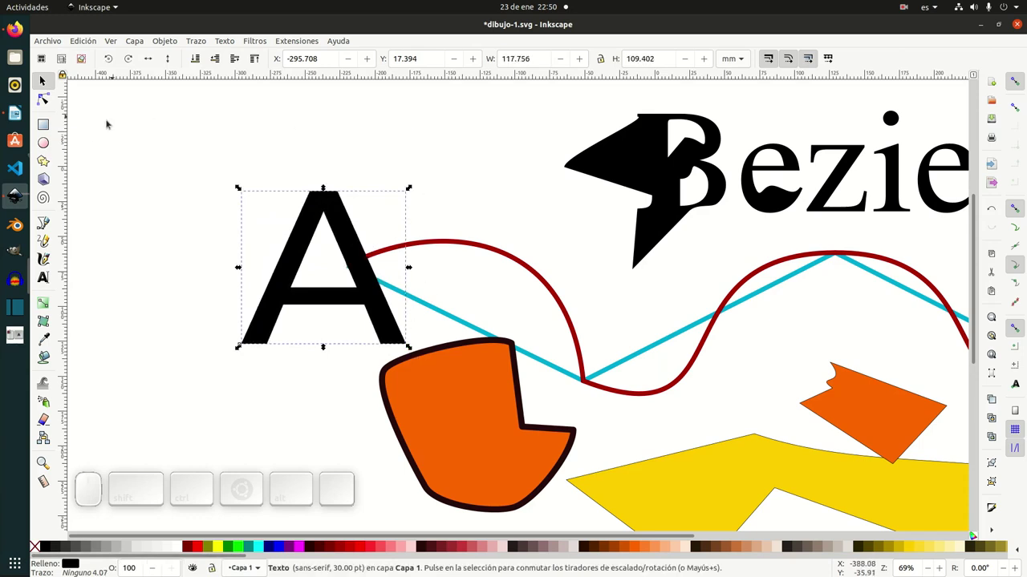
# Step: Try converting the letter A to a path in node editing, and undo the conversion
pyautogui.click(43, 100)
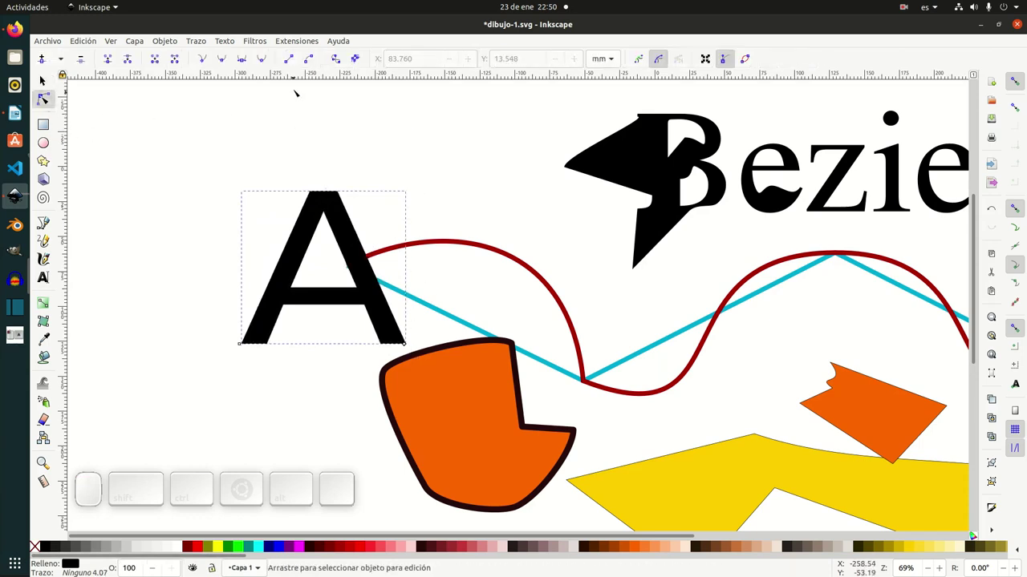
pyautogui.click(335, 60)
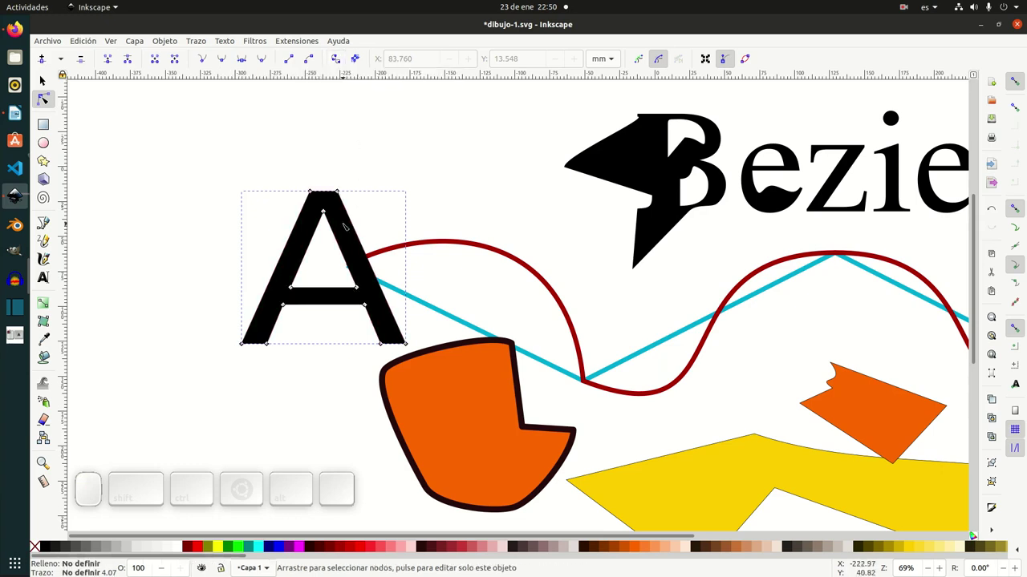
pyautogui.hotkey('ctrl', 'z')
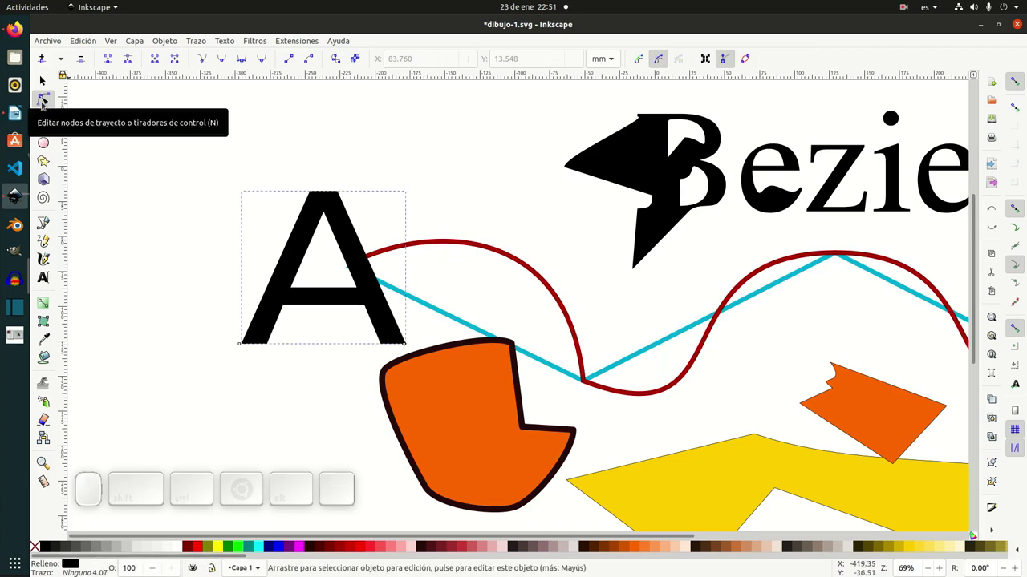
# Step: Shift the letter A's lower-right text handle slightly outward and convert the text to a path
pyautogui.click(405, 342)
pyautogui.moveTo(393, 344); pyautogui.dragTo(416, 346)
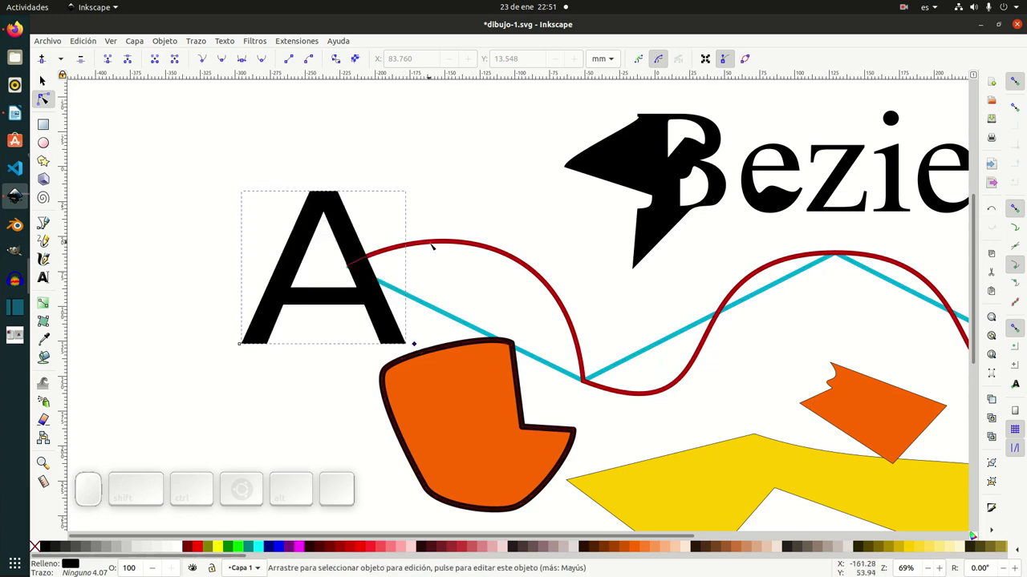
pyautogui.click(336, 61)
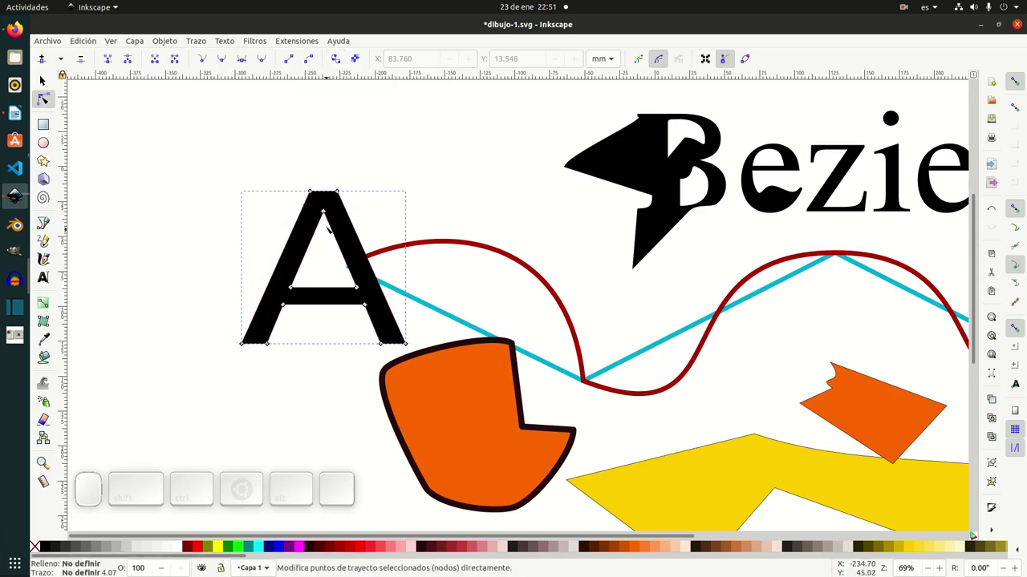
# Step: Pull the A's upper-right corner node up and outward and its right foot's outer node outward, thickening the right stroke
pyautogui.moveTo(336, 193); pyautogui.dragTo(420, 131)
pyautogui.moveTo(405, 343); pyautogui.dragTo(504, 290)
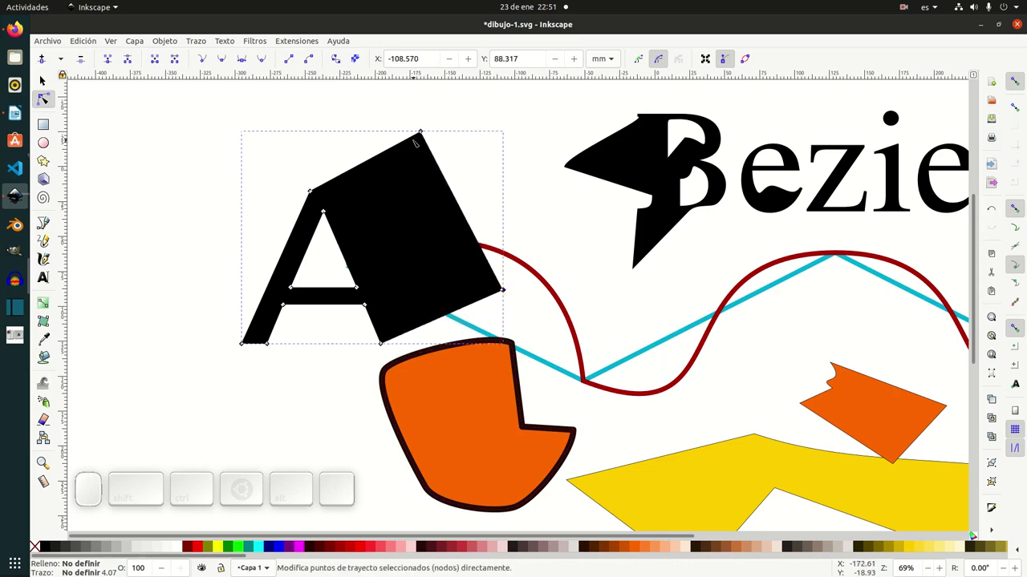
pyautogui.moveTo(420, 133); pyautogui.dragTo(419, 147)
pyautogui.press('-')
pyautogui.click(42, 98)
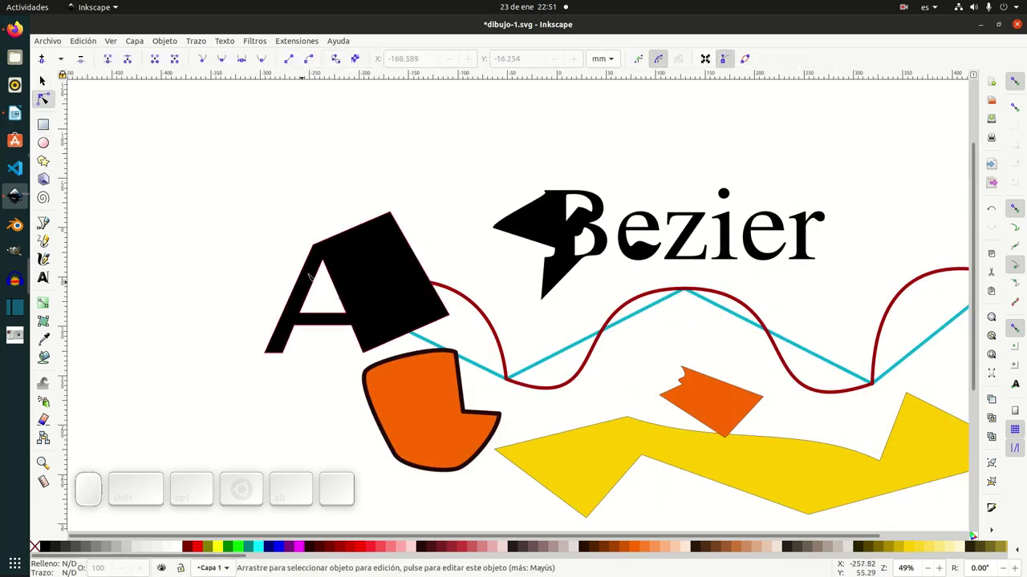